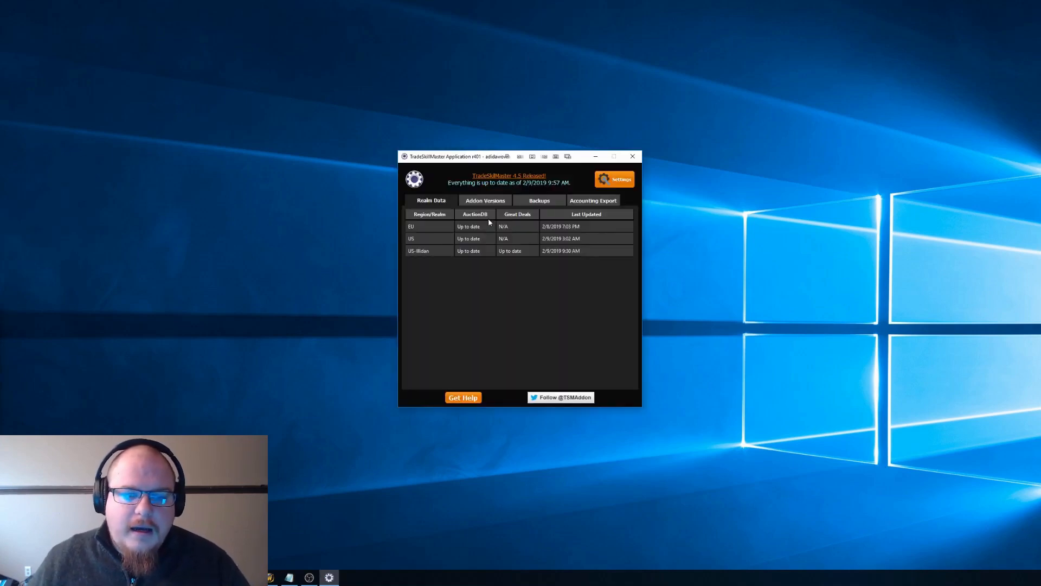
Step: Export the Sales accounting data for the Illidan realm to CSV and minimize the TradeSkillMaster window
{"action": "left_click", "coordinate": [608, 205]}
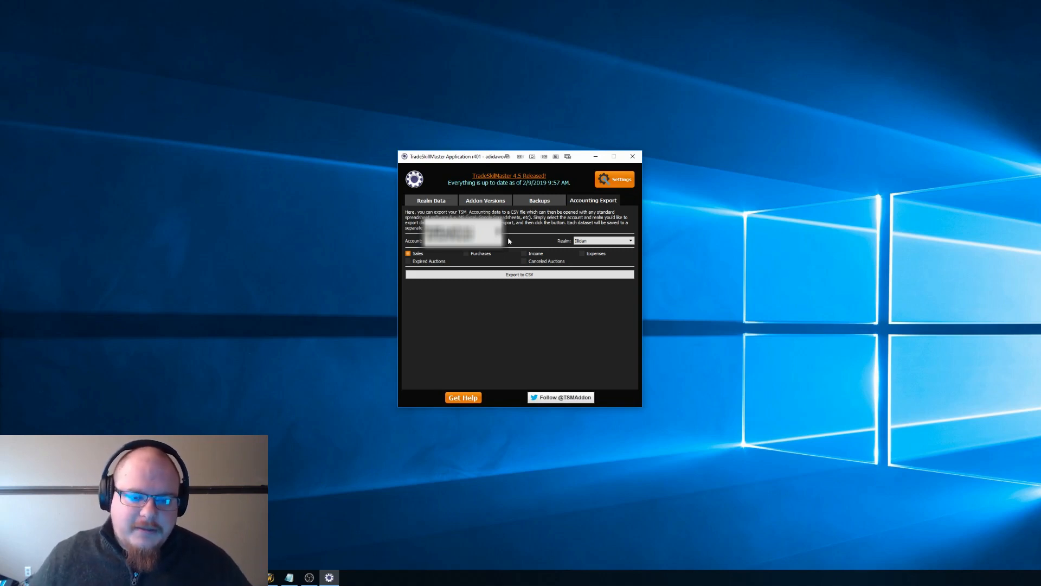
{"action": "left_click", "coordinate": [479, 276]}
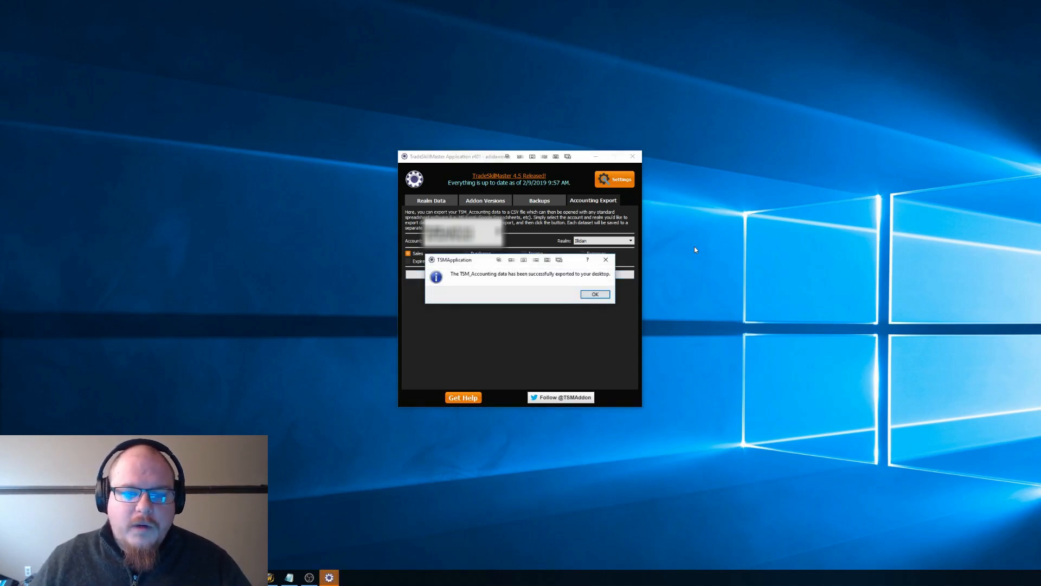
{"action": "left_click", "coordinate": [595, 294]}
{"action": "left_click", "coordinate": [595, 156]}
Step: Move the exported Accounting_Illidan_sales file to an open area of the desktop and open it in Excel
{"action": "left_click_drag", "start_coordinate": [9, 142], "coordinate": [0, 54]}
{"action": "left_click_drag", "start_coordinate": [0, 95], "coordinate": [482, 76]}
{"action": "left_click", "coordinate": [512, 60]}
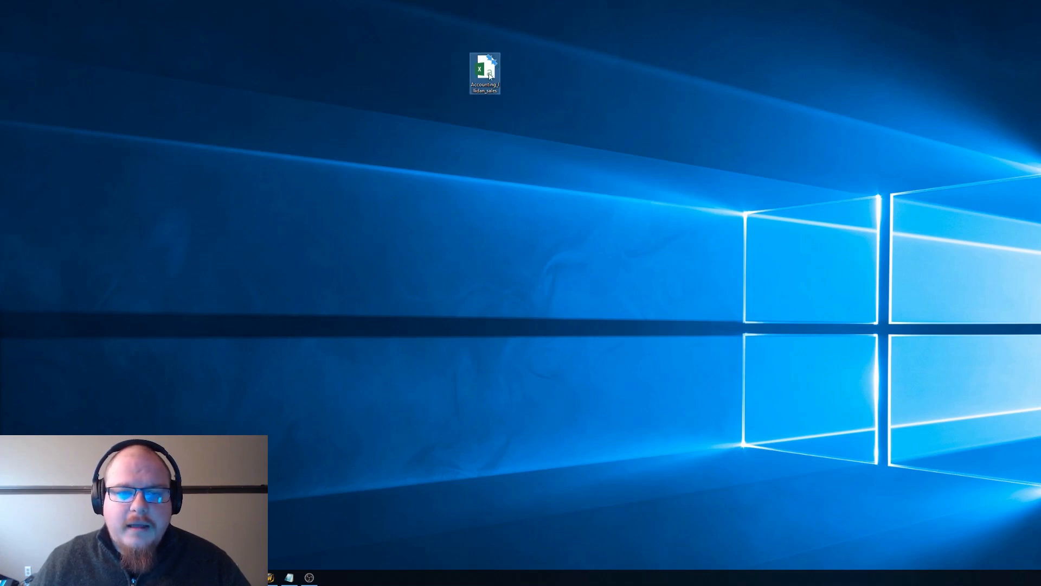
{"action": "left_click", "coordinate": [636, 222]}
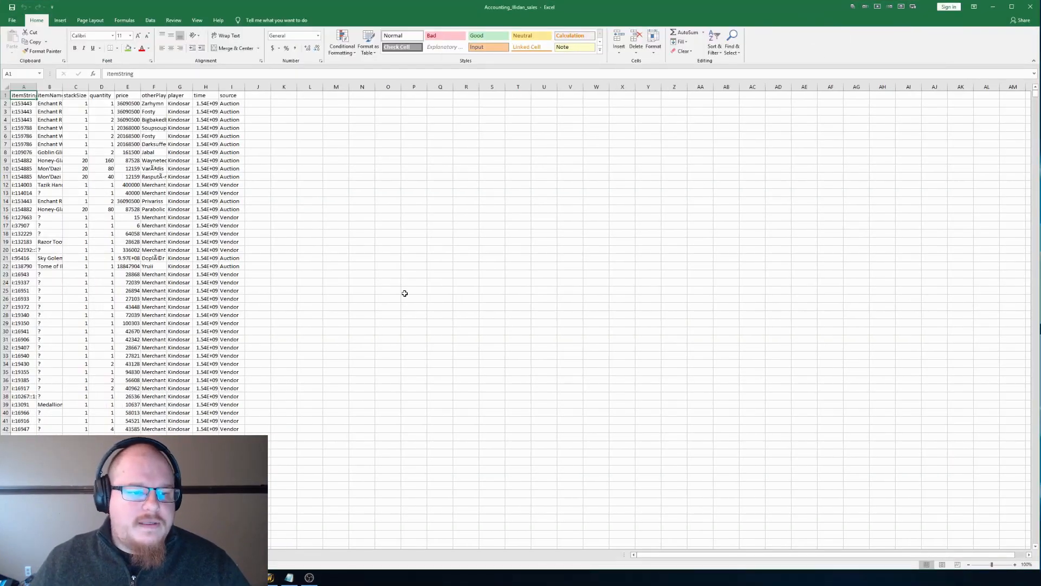
Step: Autofit the time column so its full timestamp values fit
{"action": "scroll", "coordinate": [405, 293], "scroll_direction": "up", "scroll_amount": 4}
{"action": "scroll", "coordinate": [405, 293], "scroll_direction": "up", "scroll_amount": 1}
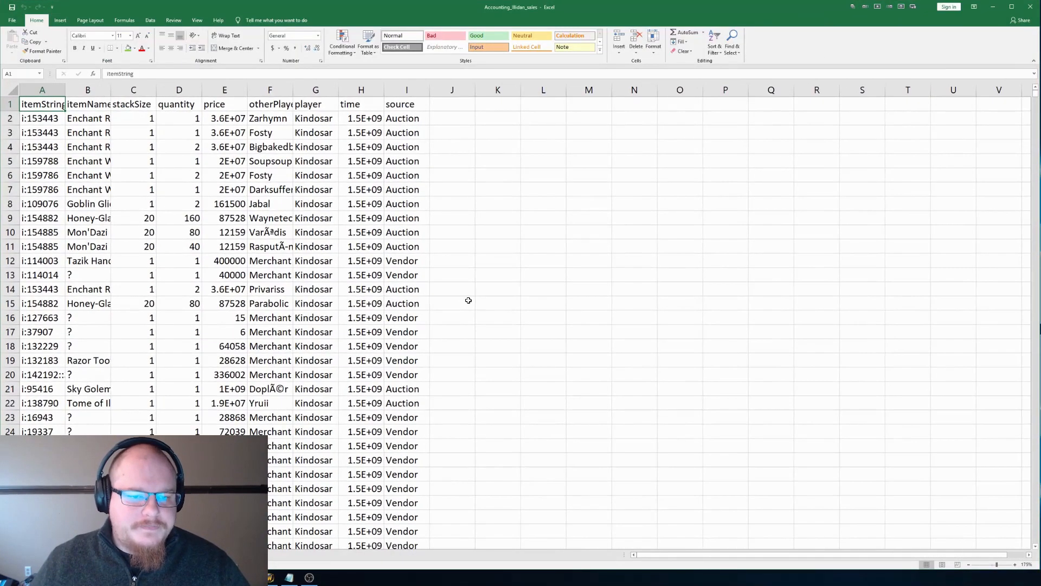
{"action": "double_click", "coordinate": [385, 91]}
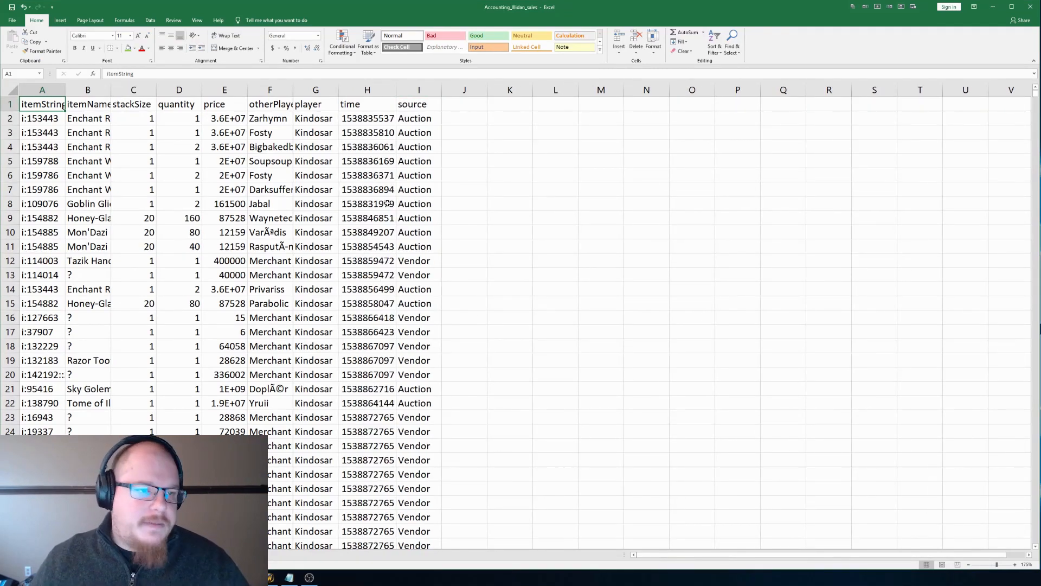
{"action": "left_click", "coordinate": [544, 273]}
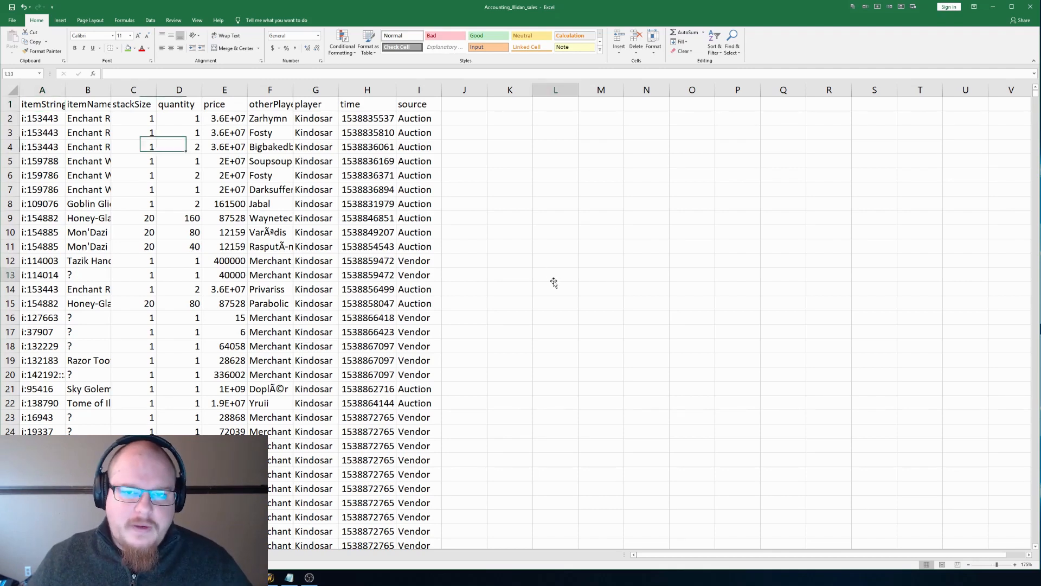
{"action": "scroll", "coordinate": [493, 292], "scroll_direction": "up", "scroll_amount": 1}
{"action": "scroll", "coordinate": [83, 116], "scroll_direction": "up", "scroll_amount": 1}
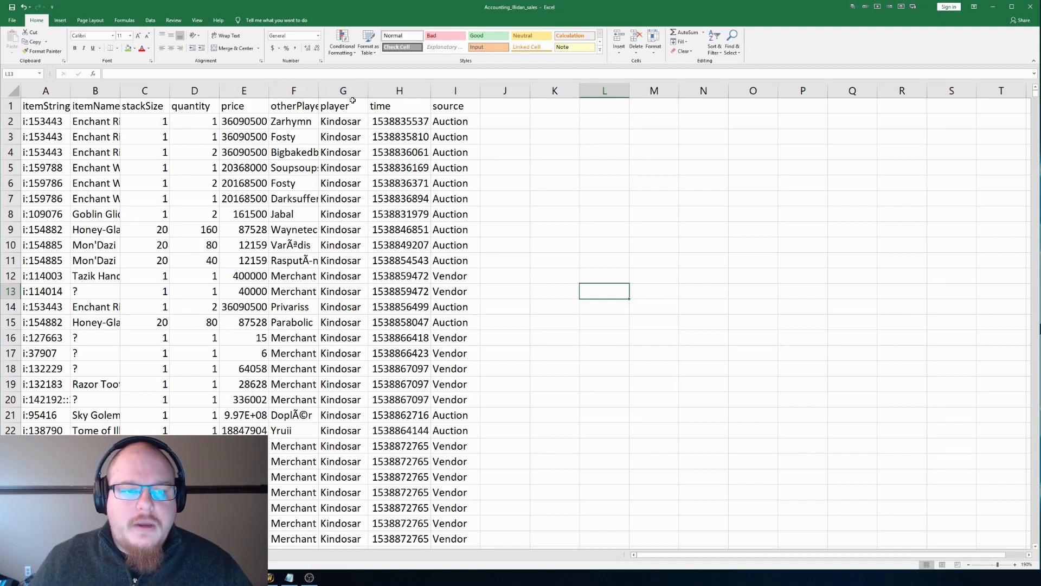
{"action": "double_click", "coordinate": [390, 105]}
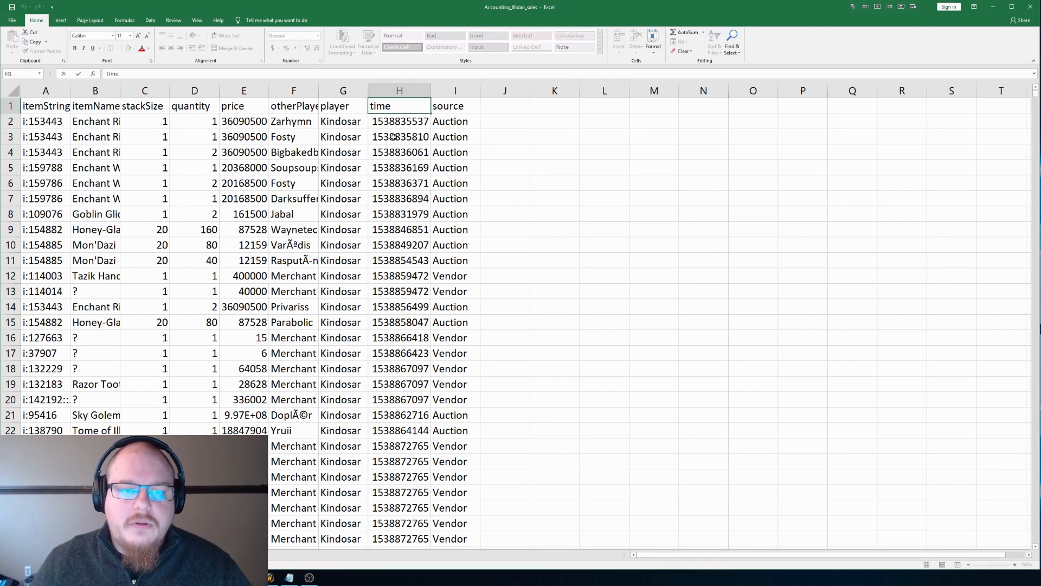
{"action": "left_click", "coordinate": [444, 104]}
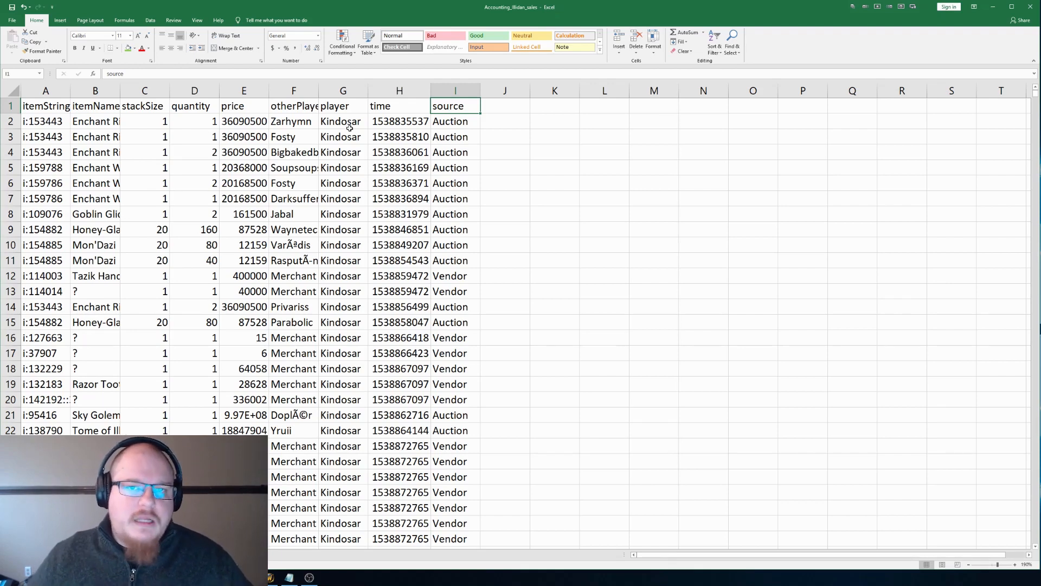
Step: Delete the otherPlayer and player columns
{"action": "left_click_drag", "start_coordinate": [295, 91], "coordinate": [337, 91]}
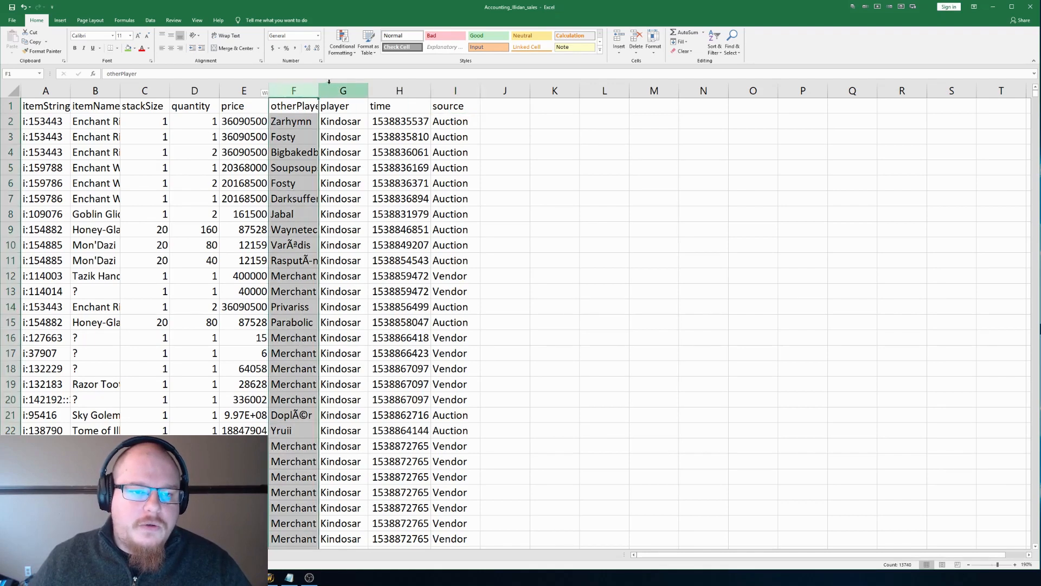
{"action": "right_click", "coordinate": [337, 91]}
{"action": "left_click", "coordinate": [365, 156]}
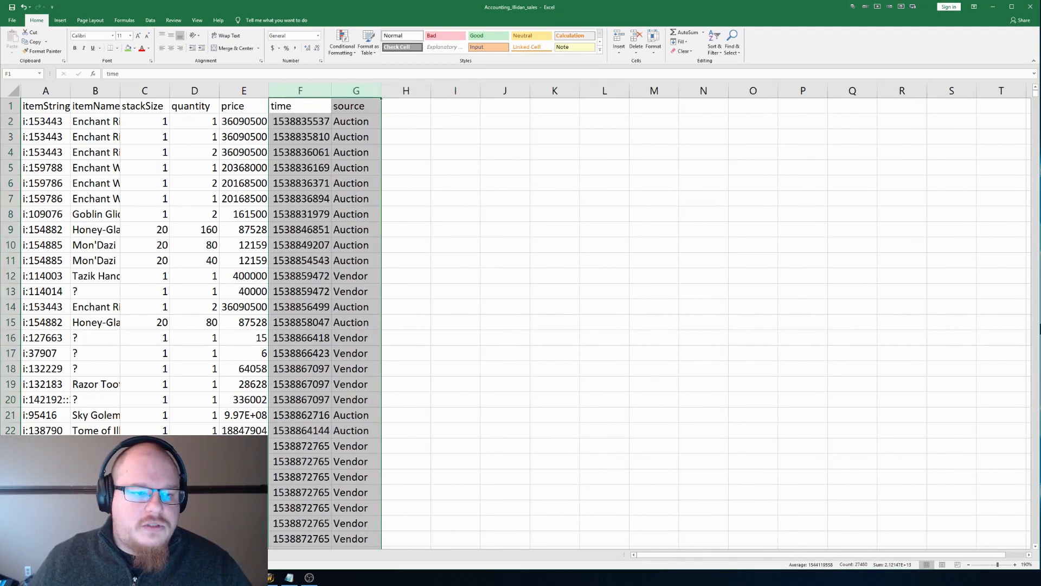
Step: Delete the itemString column and autofit the itemName column to its contents
{"action": "left_click", "coordinate": [48, 90]}
{"action": "right_click", "coordinate": [50, 90]}
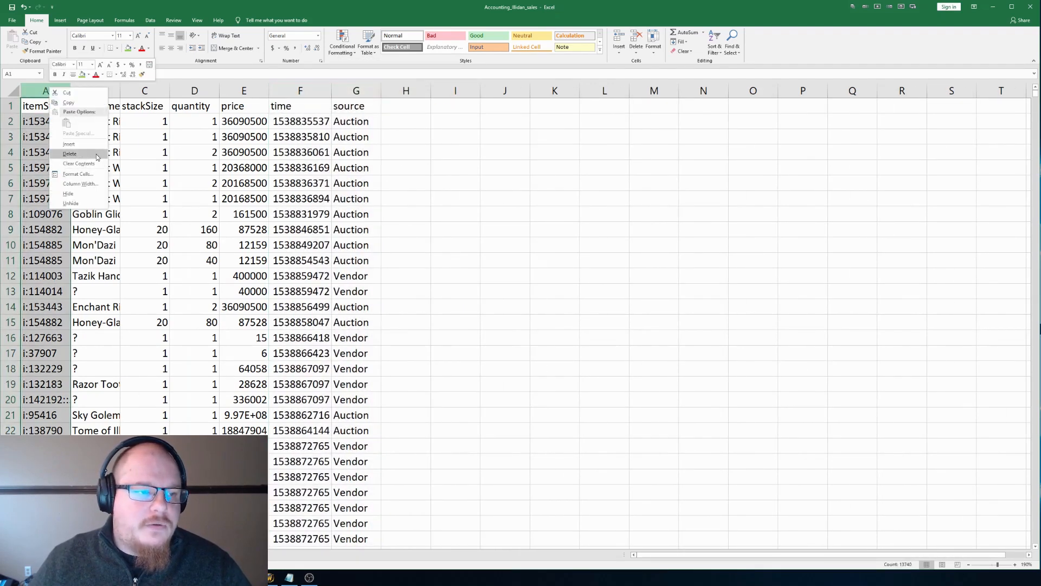
{"action": "left_click", "coordinate": [69, 154]}
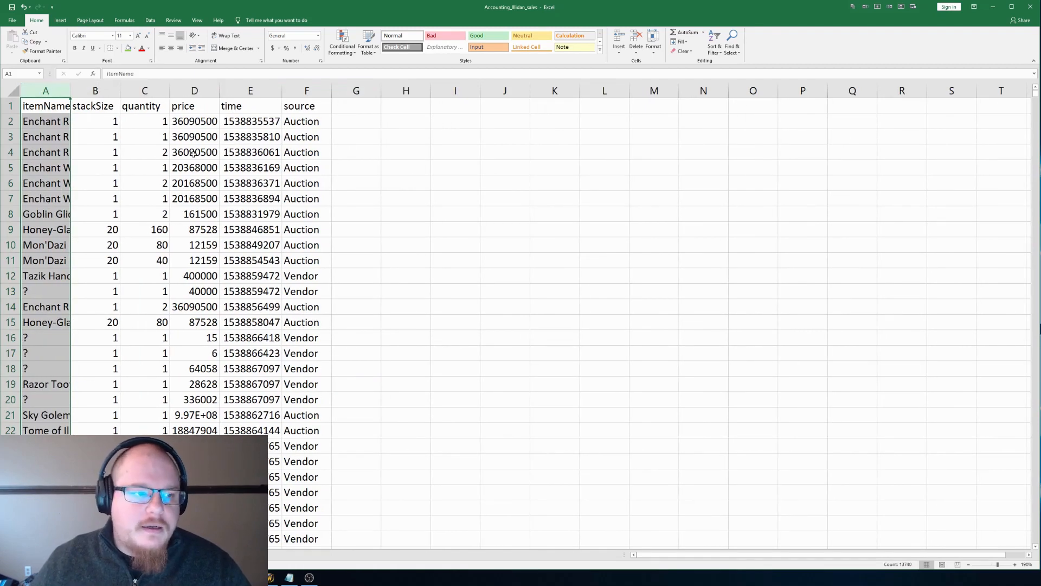
{"action": "double_click", "coordinate": [71, 91]}
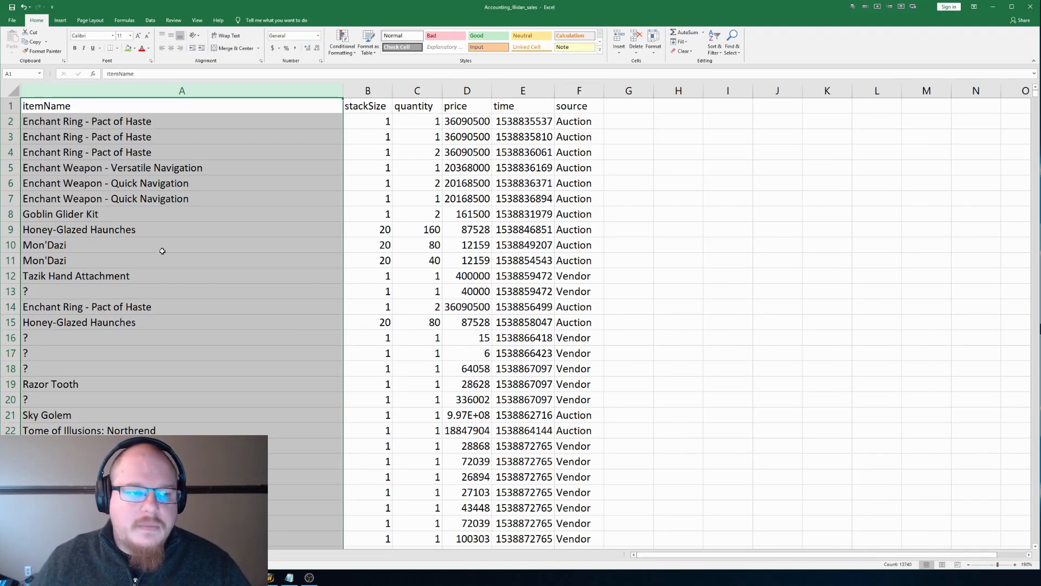
{"action": "left_click", "coordinate": [679, 187]}
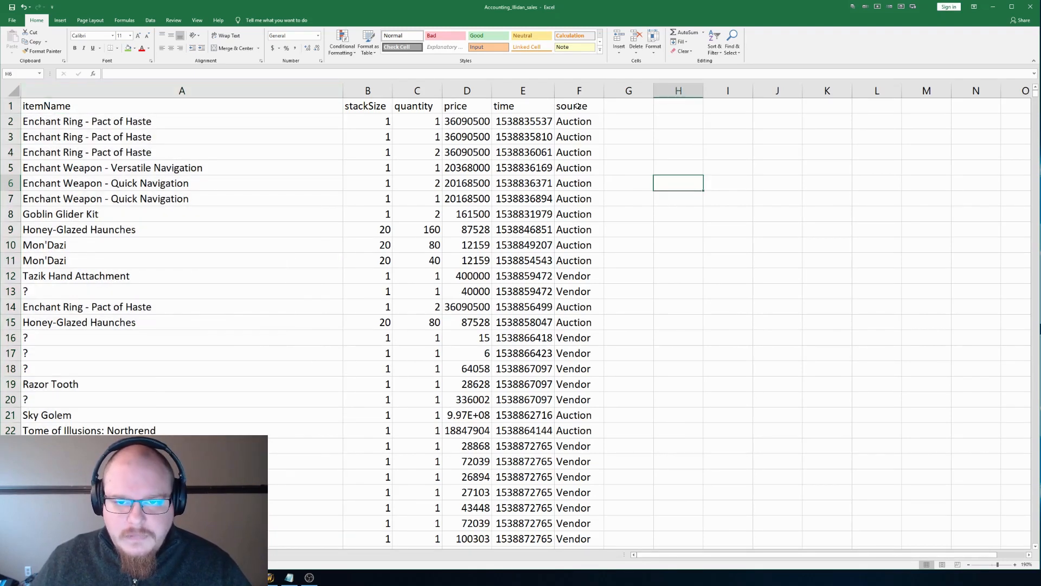
Step: Enter the formula =(E2/86400)+25569+(-6/24) in cell G2 to convert the first row's Unix time to a local date value
{"action": "double_click", "coordinate": [616, 122]}
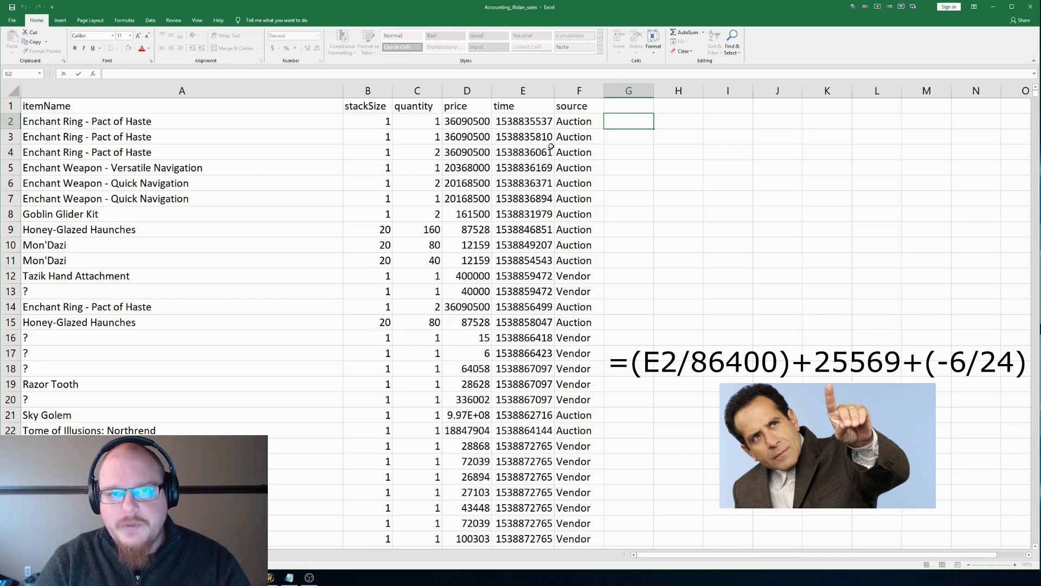
{"action": "type", "text": "="}
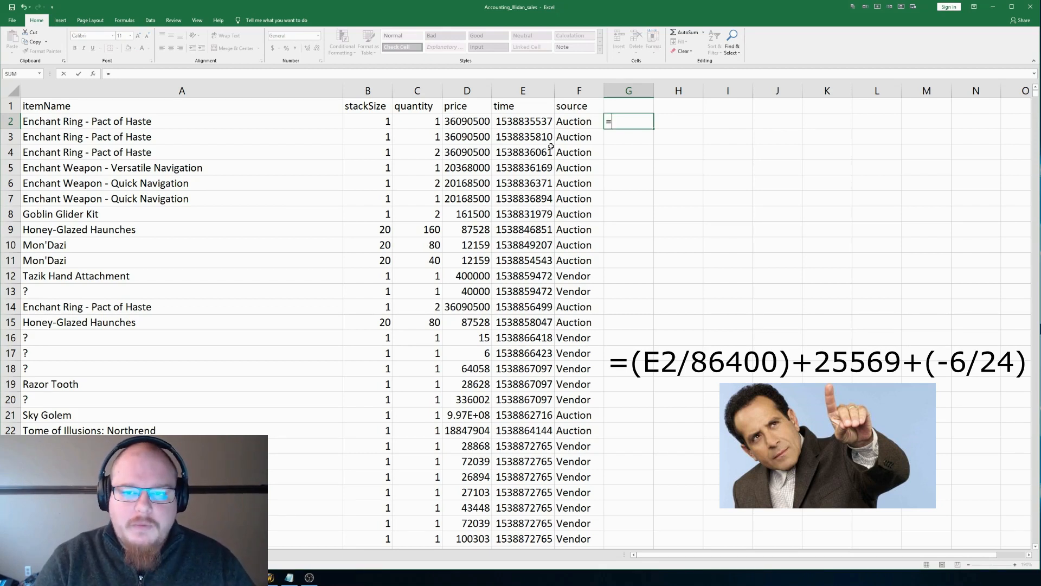
{"action": "type", "text": "(e2"}
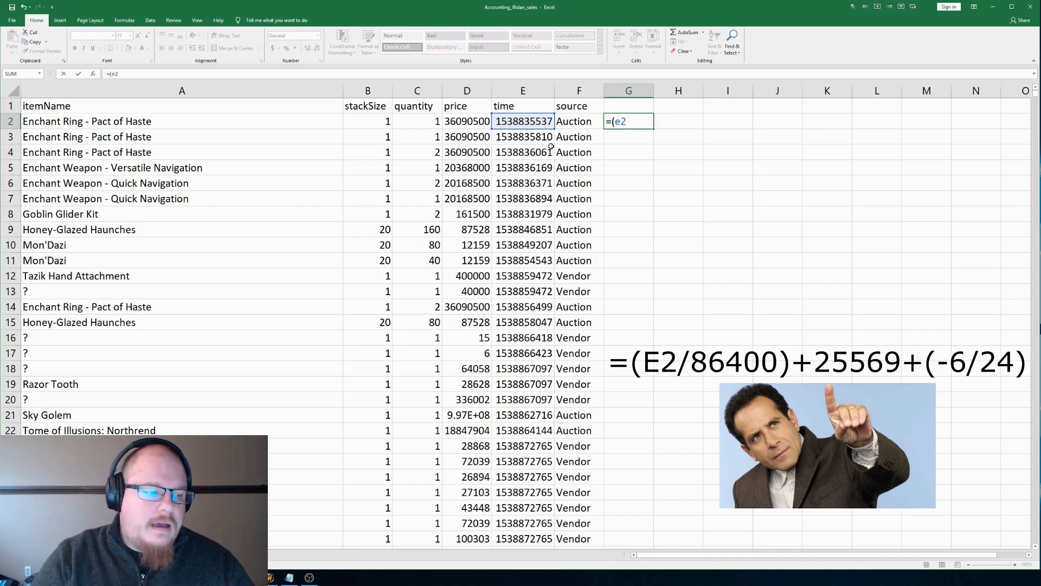
{"action": "type", "text": "/"}
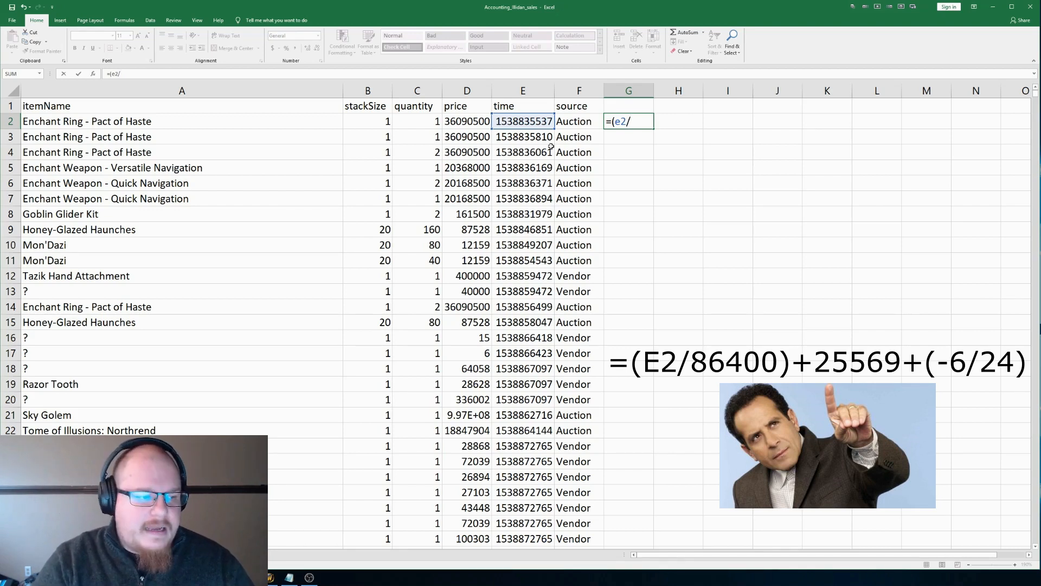
{"action": "type", "text": "864"}
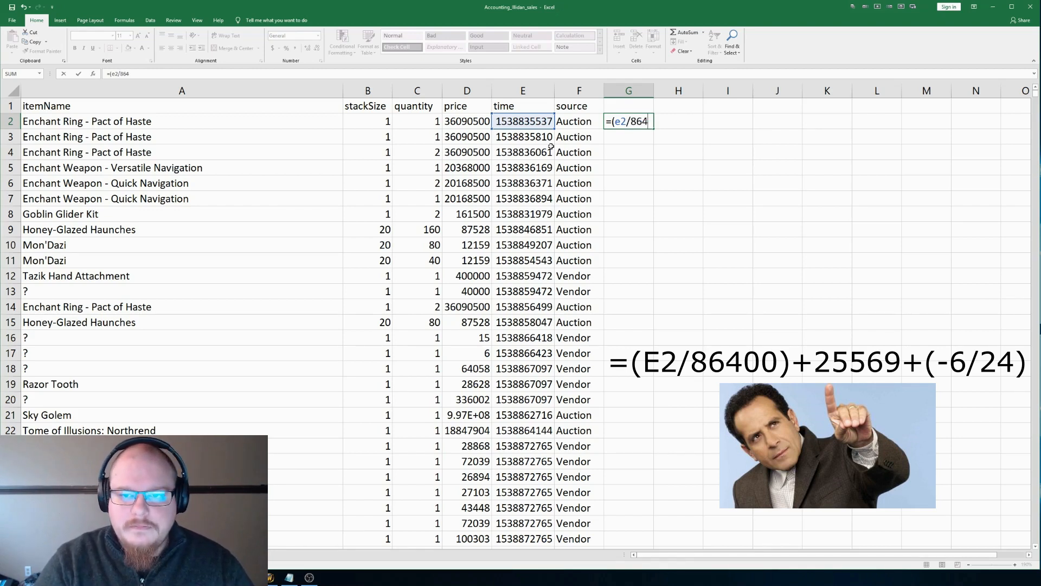
{"action": "type", "text": "00)+"}
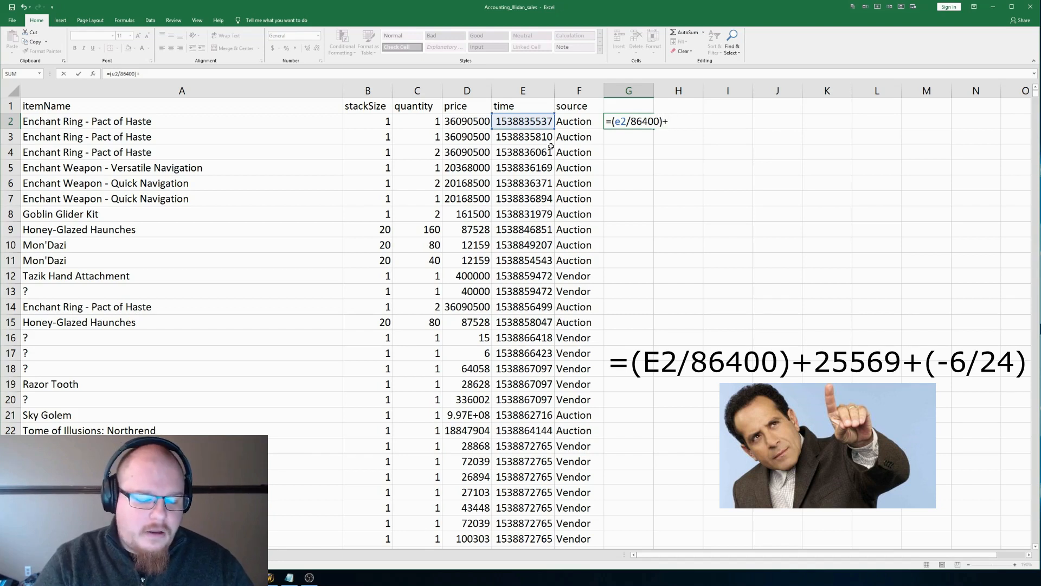
{"action": "type", "text": "2556"}
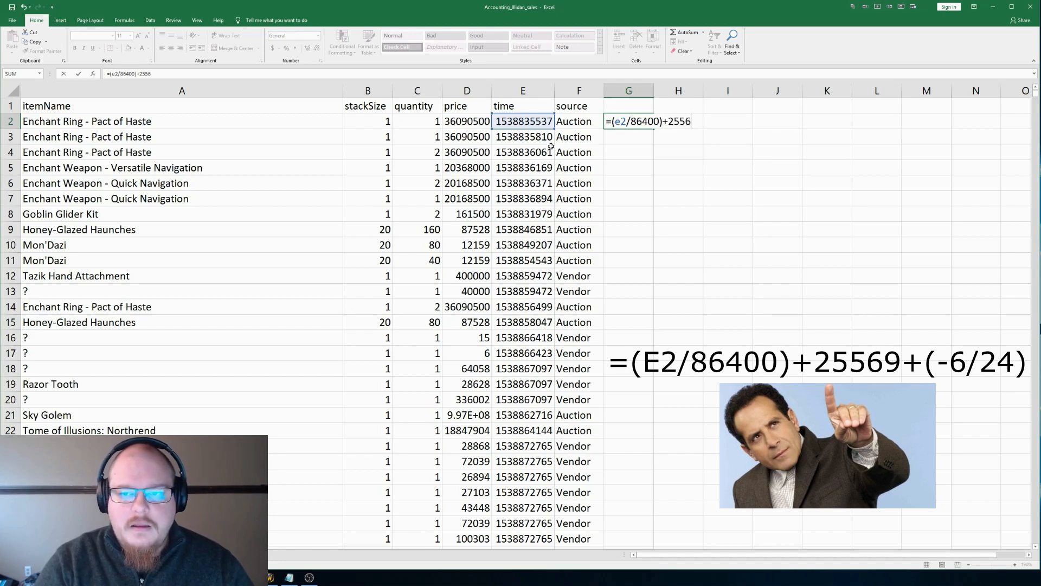
{"action": "type", "text": "9+"}
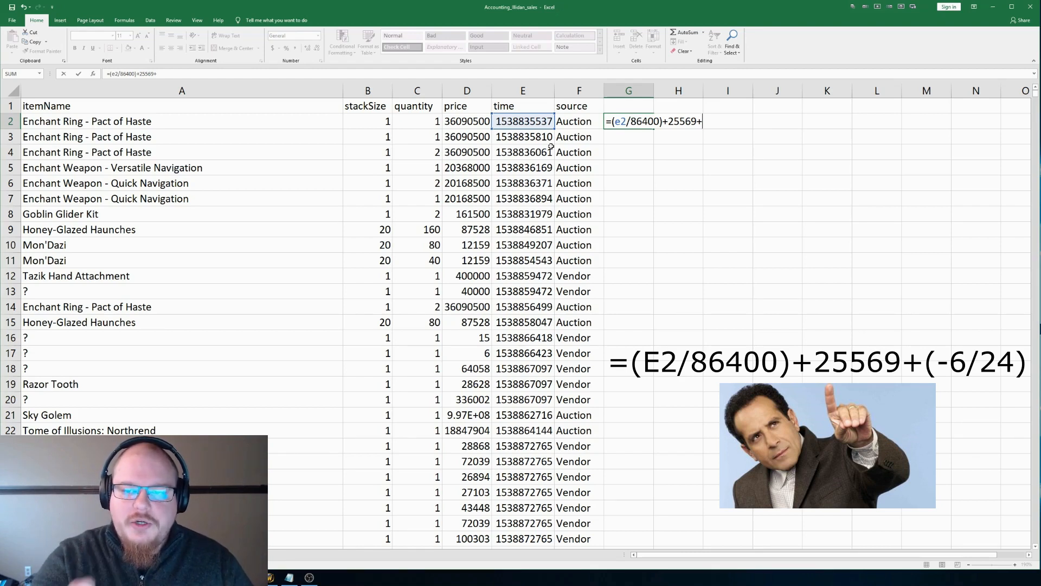
{"action": "type", "text": "("}
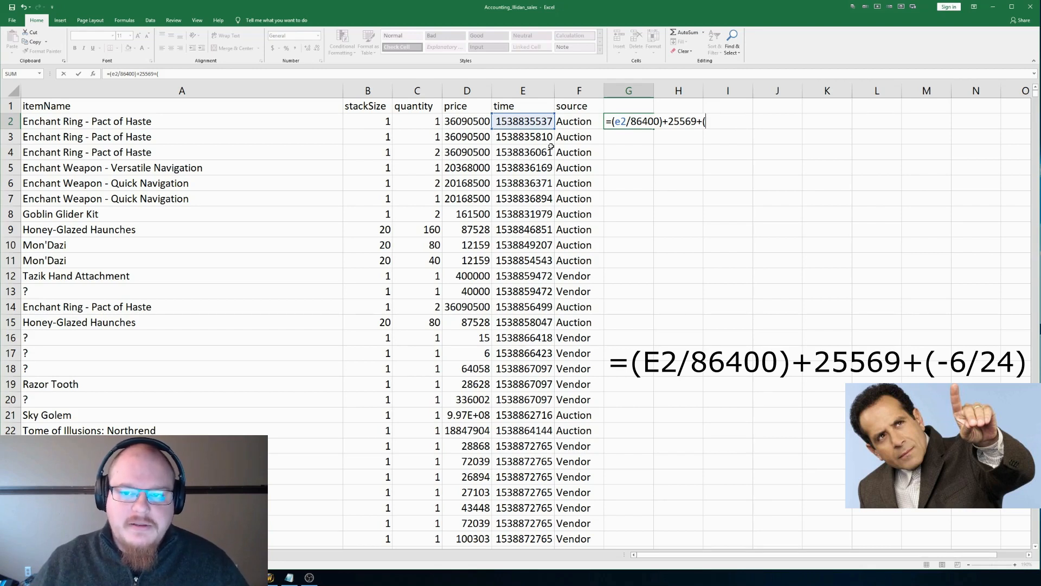
{"action": "type", "text": "-6"}
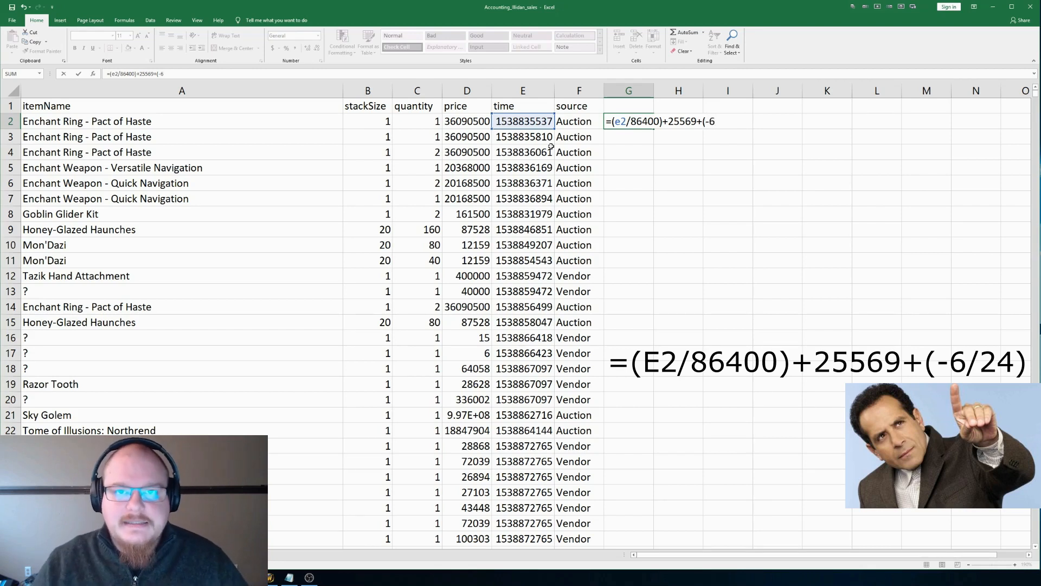
{"action": "type", "text": "/."}
{"action": "type", "text": "24"}
{"action": "key", "text": "BackSpace"}
{"action": "key", "text": "BackSpace"}
{"action": "key", "text": "BackSpace"}
{"action": "type", "text": "24"}
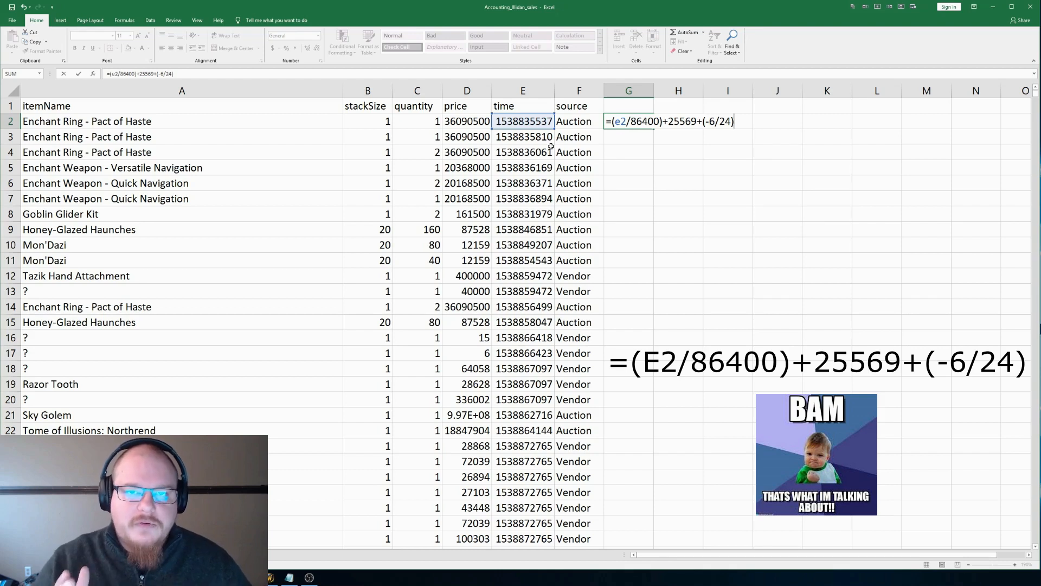
{"action": "key", "text": "Return"}
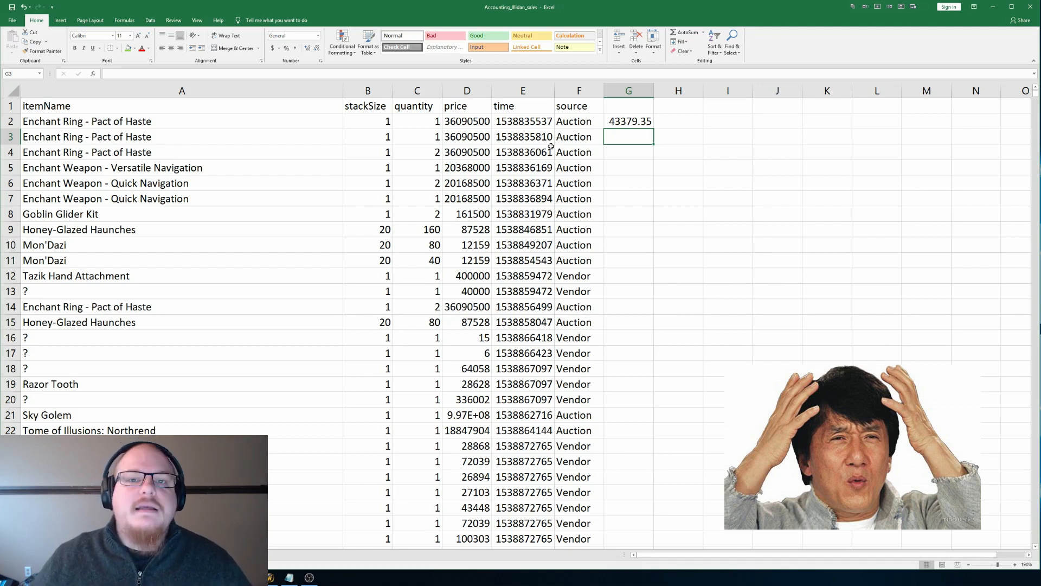
Step: Format cell G2 with the Date number category, keeping its default type
{"action": "right_click", "coordinate": [643, 122]}
{"action": "left_click", "coordinate": [690, 261]}
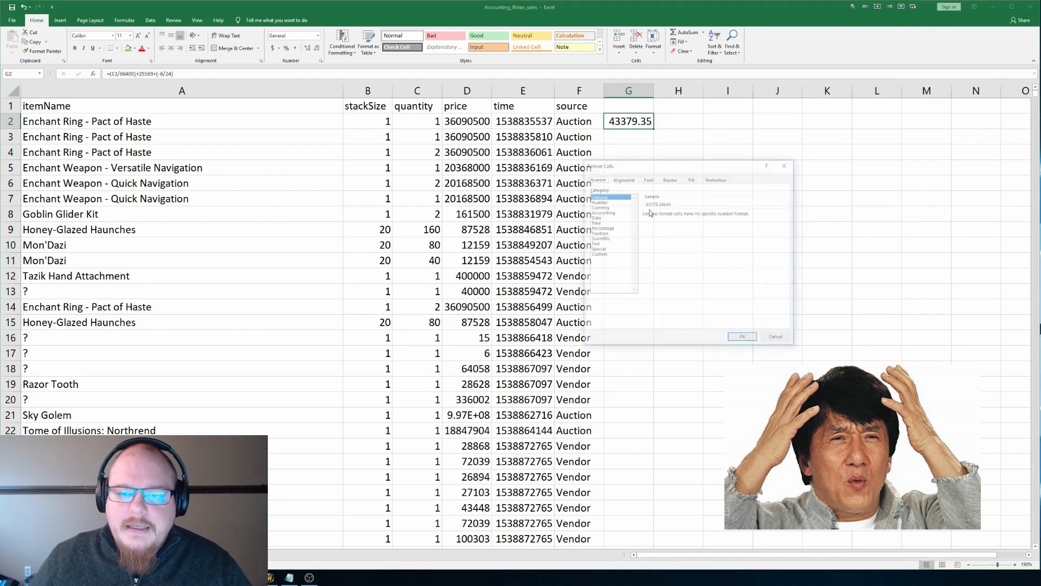
{"action": "left_click", "coordinate": [602, 217]}
{"action": "key", "text": "Return"}
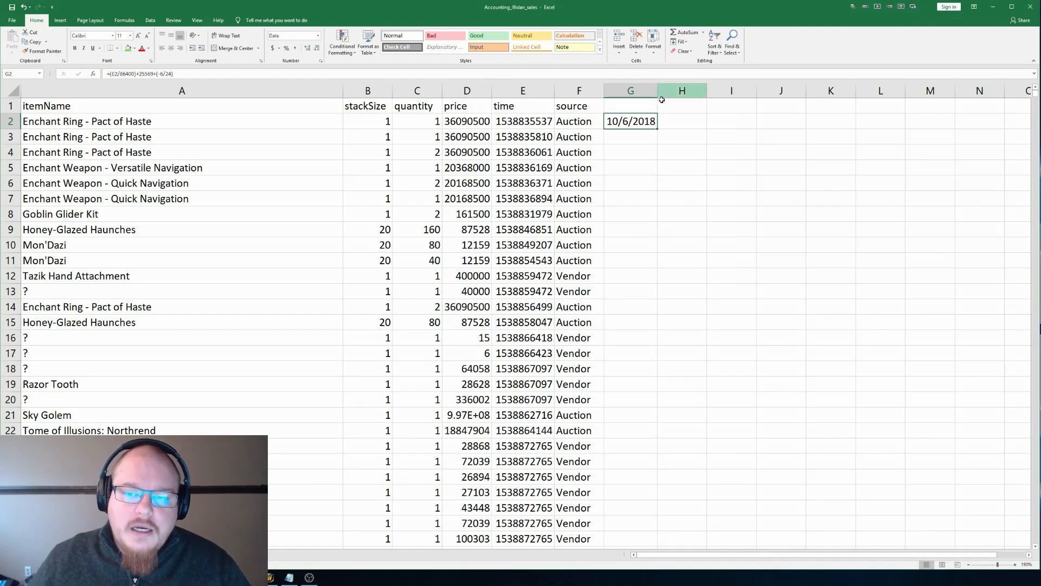
Step: Change cell G2's date format to the 3/14/12 1:30 PM type, which includes the time
{"action": "right_click", "coordinate": [630, 126]}
{"action": "left_click", "coordinate": [648, 266]}
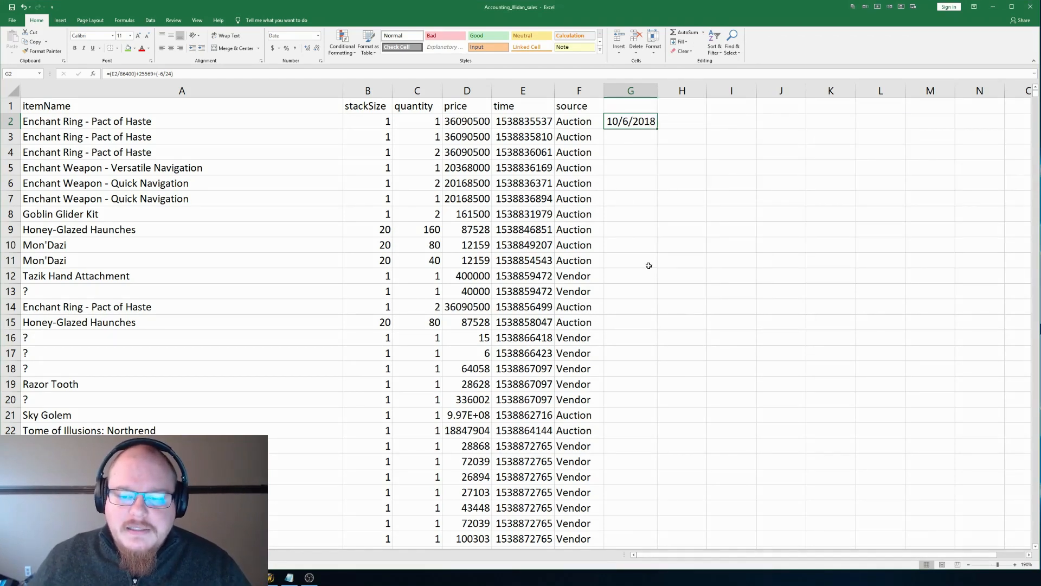
{"action": "scroll", "coordinate": [644, 241], "scroll_direction": "down", "scroll_amount": 2}
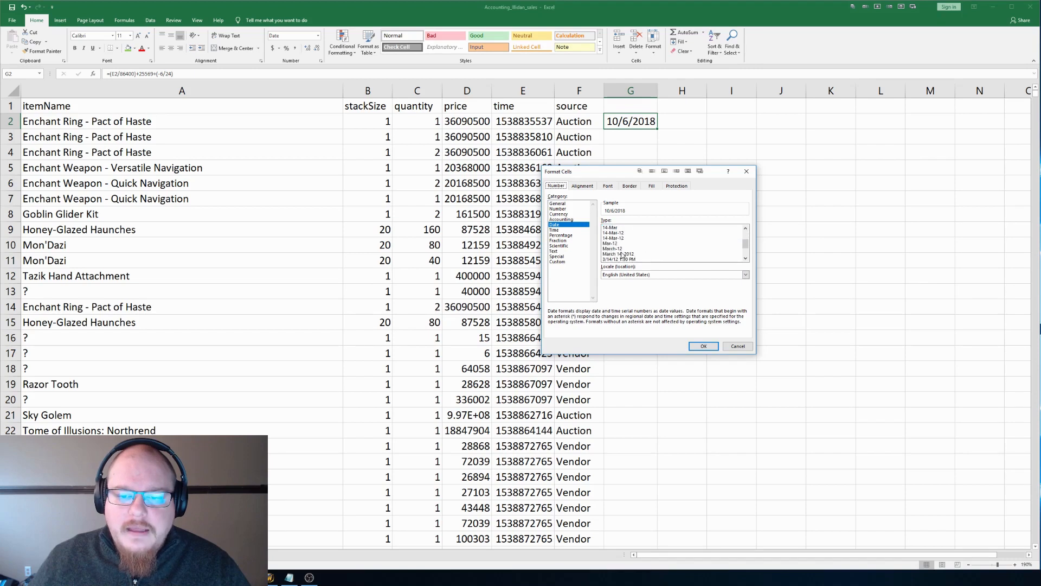
{"action": "left_click", "coordinate": [623, 259]}
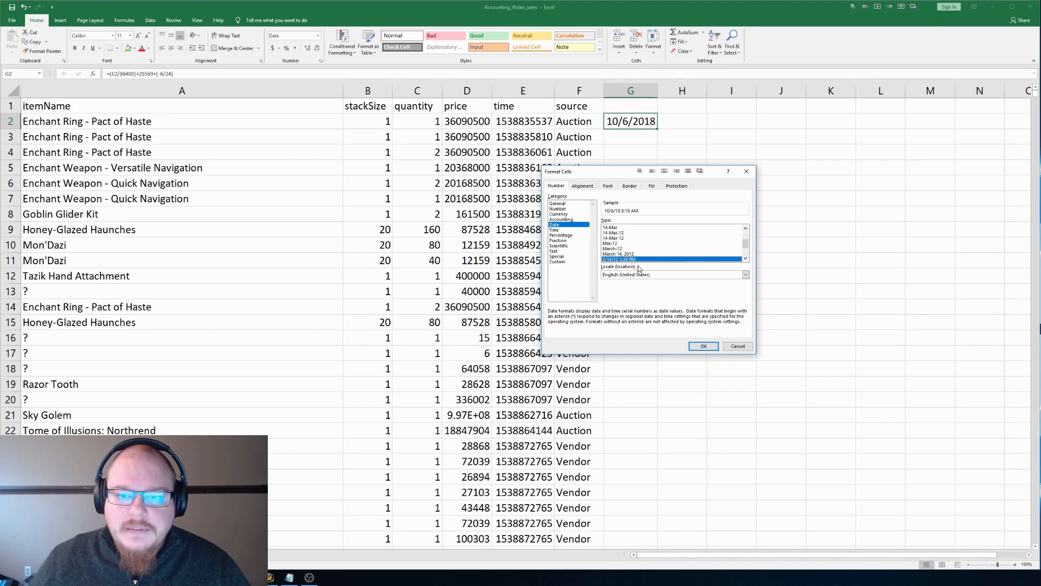
{"action": "left_click", "coordinate": [703, 346]}
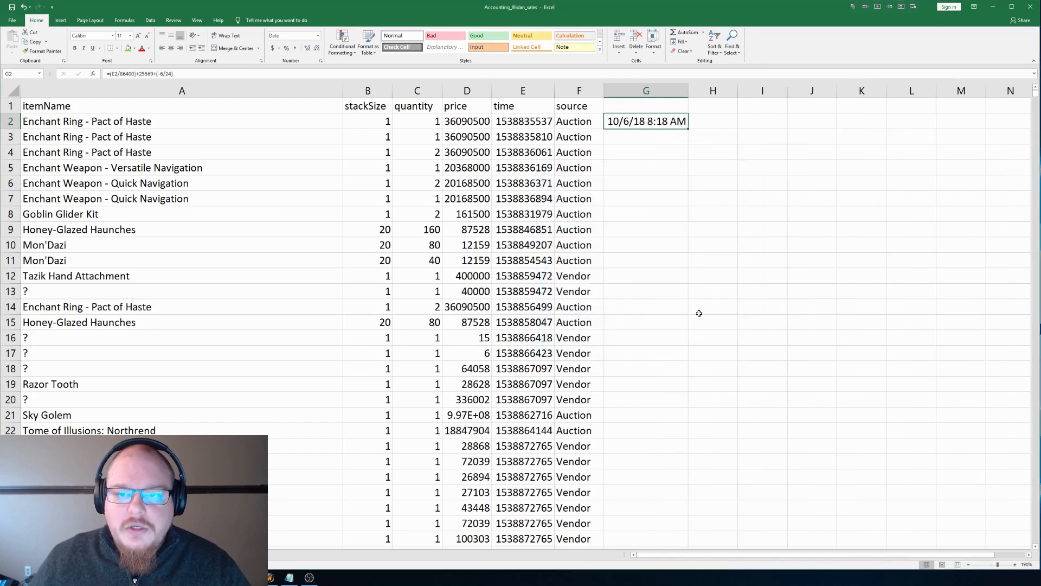
Step: Format cell G2 with the Time number category, keeping its default type
{"action": "right_click", "coordinate": [657, 124]}
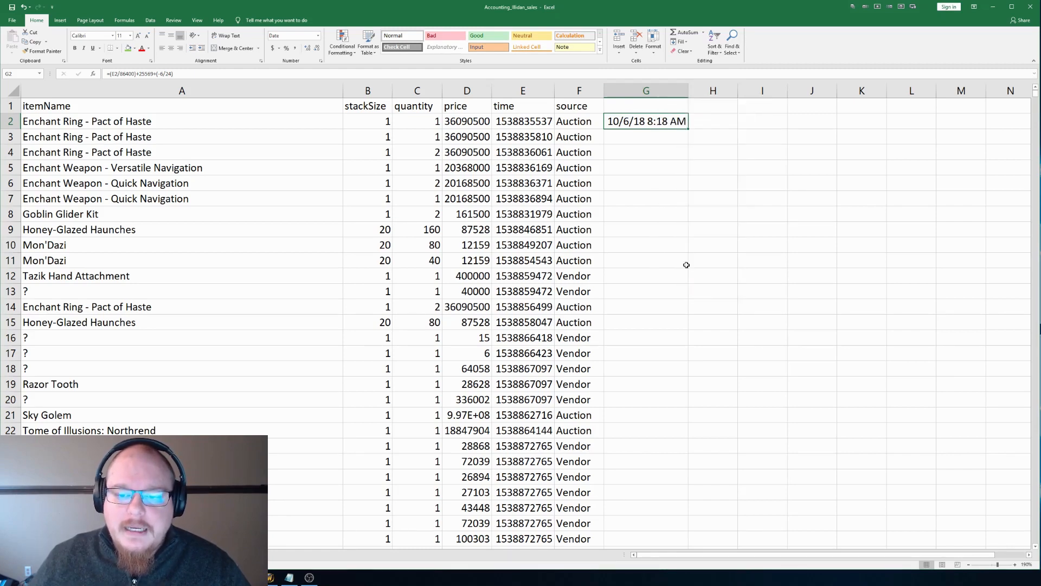
{"action": "left_click", "coordinate": [687, 261]}
{"action": "left_click", "coordinate": [597, 229]}
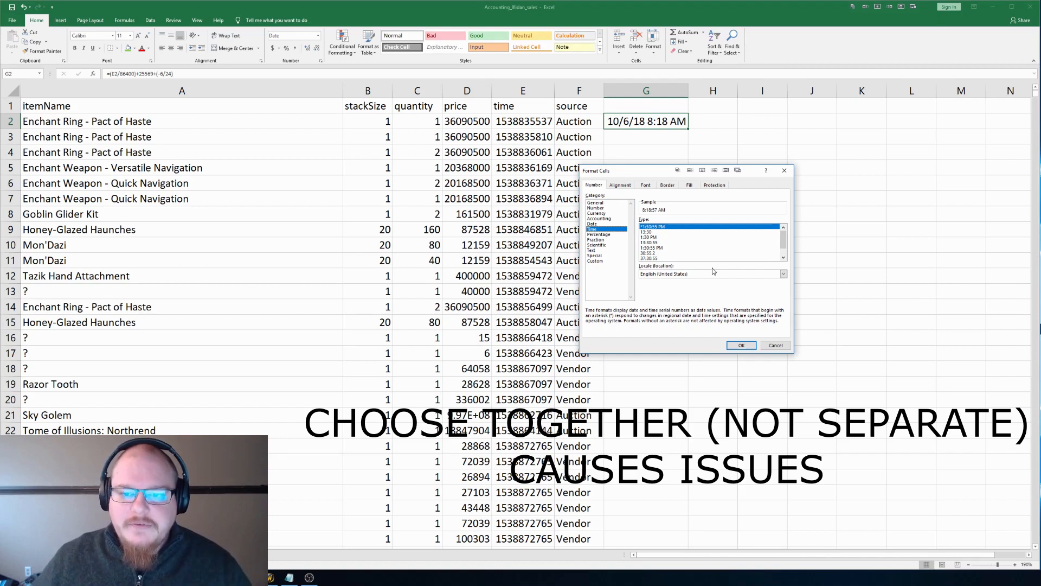
{"action": "left_click", "coordinate": [742, 345]}
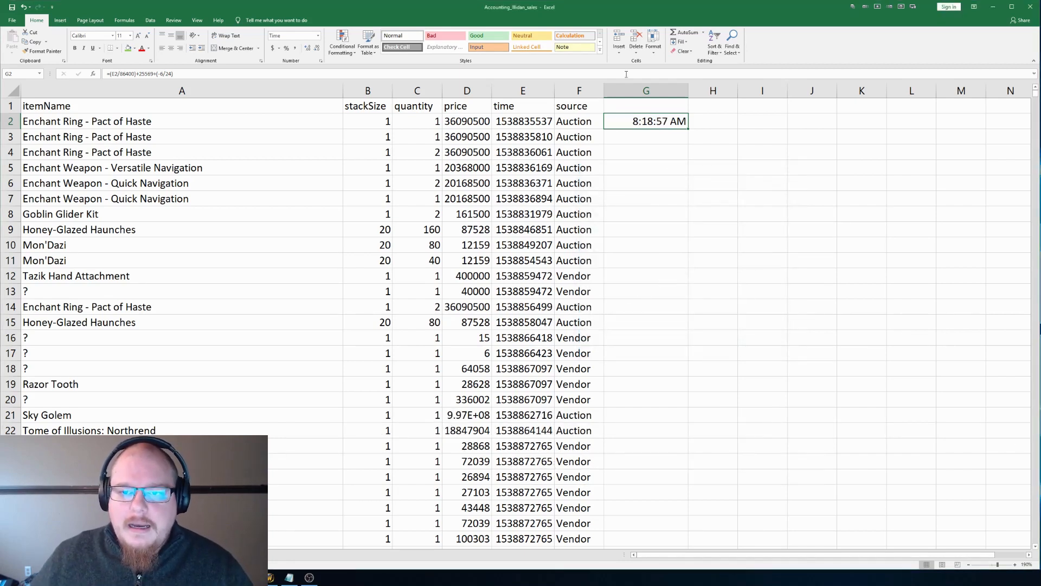
Step: Set cell G2's number format to the Date category with the default *3/14/2012 type
{"action": "right_click", "coordinate": [654, 119]}
{"action": "left_click", "coordinate": [698, 254]}
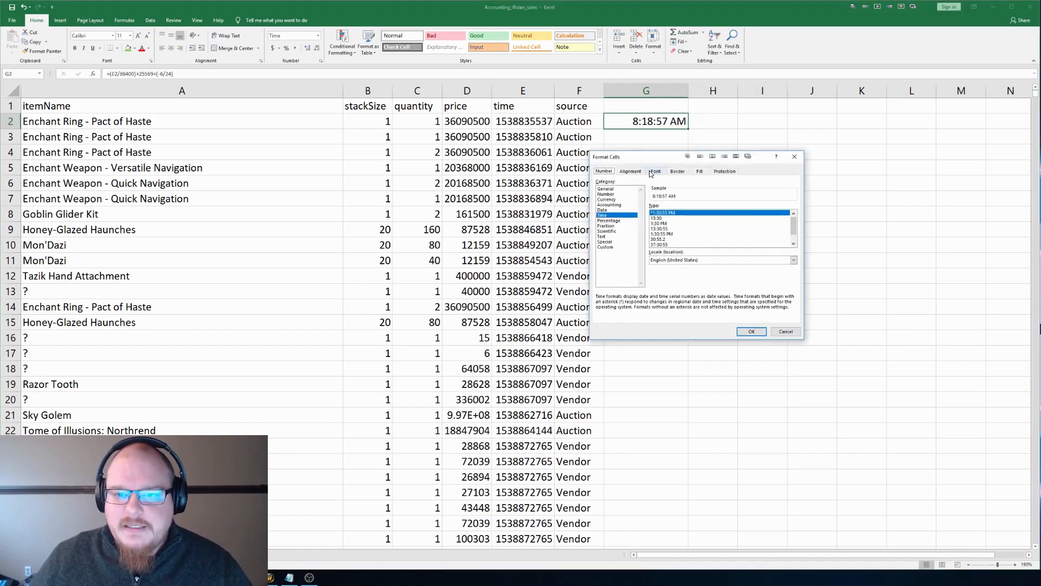
{"action": "left_click", "coordinate": [614, 210]}
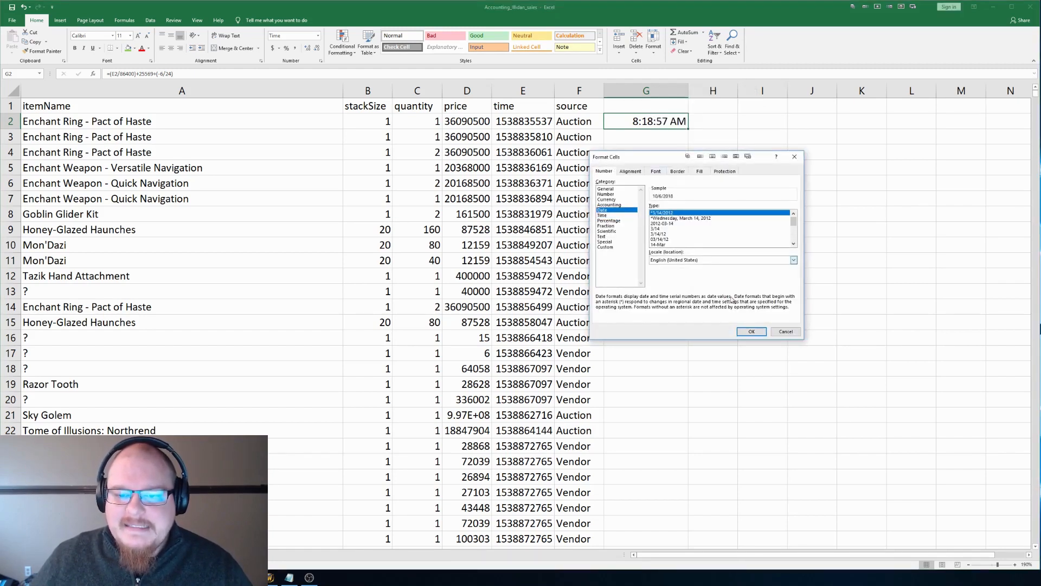
{"action": "left_click", "coordinate": [750, 331]}
Step: Copy the date formula from cell G2 down column G to the last data row, 13740
{"action": "left_click", "coordinate": [637, 147]}
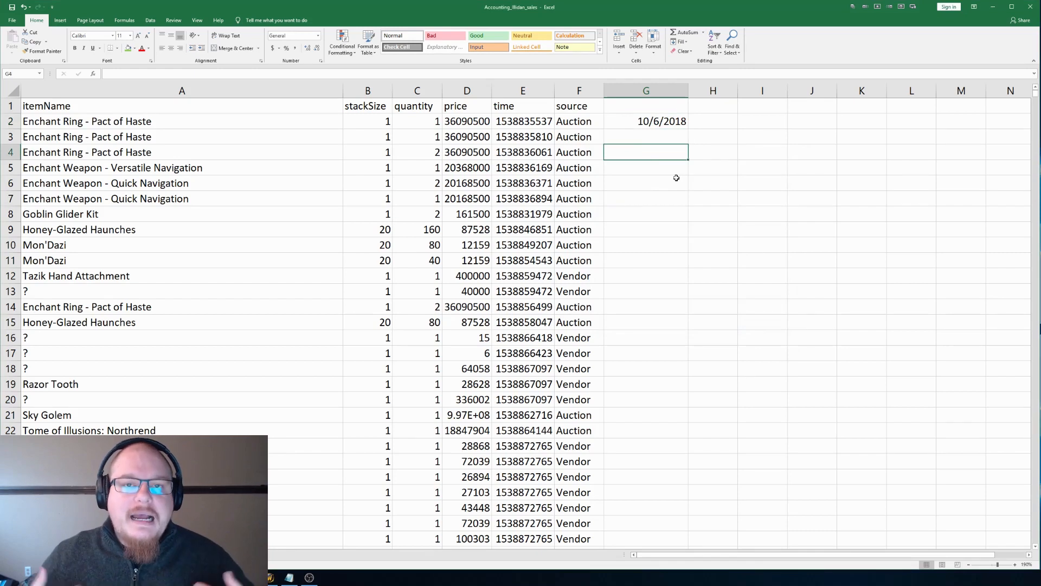
{"action": "key", "text": "Up"}
{"action": "key", "text": "Up"}
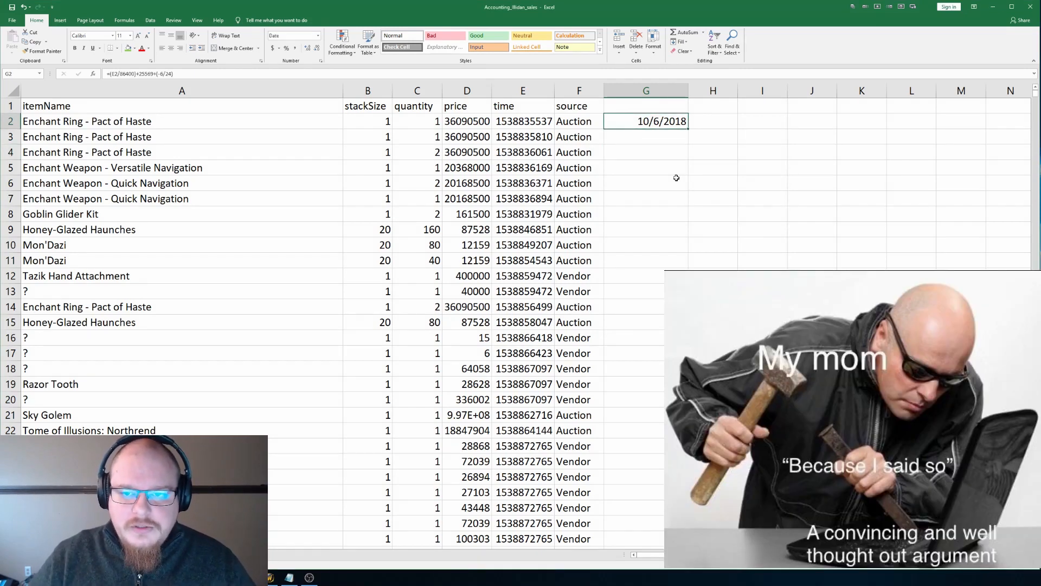
{"action": "key", "text": "ctrl+c"}
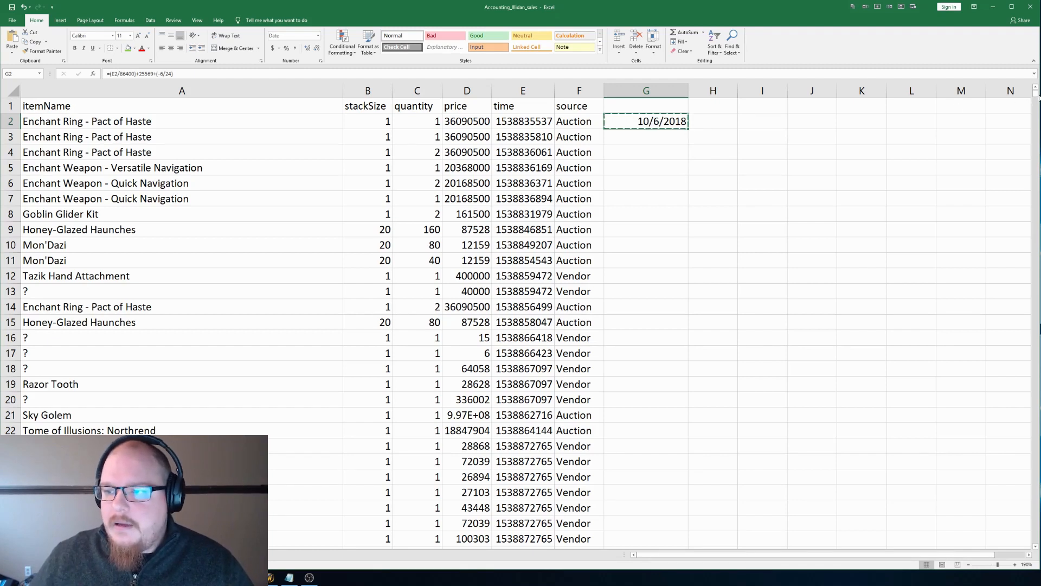
{"action": "left_click_drag", "start_coordinate": [1035, 93], "coordinate": [1036, 547]}
{"action": "scroll", "coordinate": [648, 524], "scroll_direction": "down", "scroll_amount": 3}
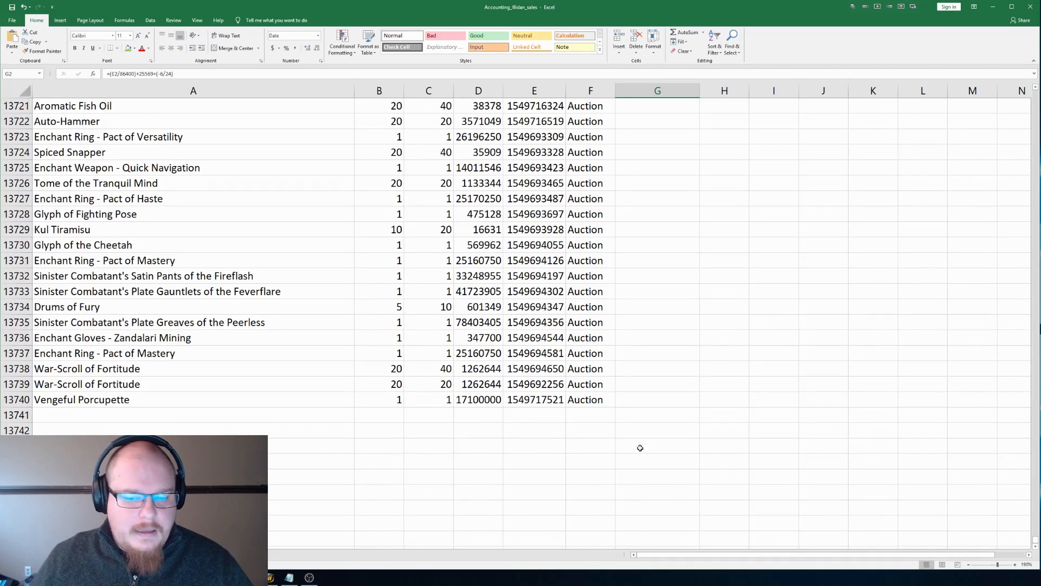
{"action": "left_click", "coordinate": [658, 393], "text": "shift"}
{"action": "key", "text": "Return"}
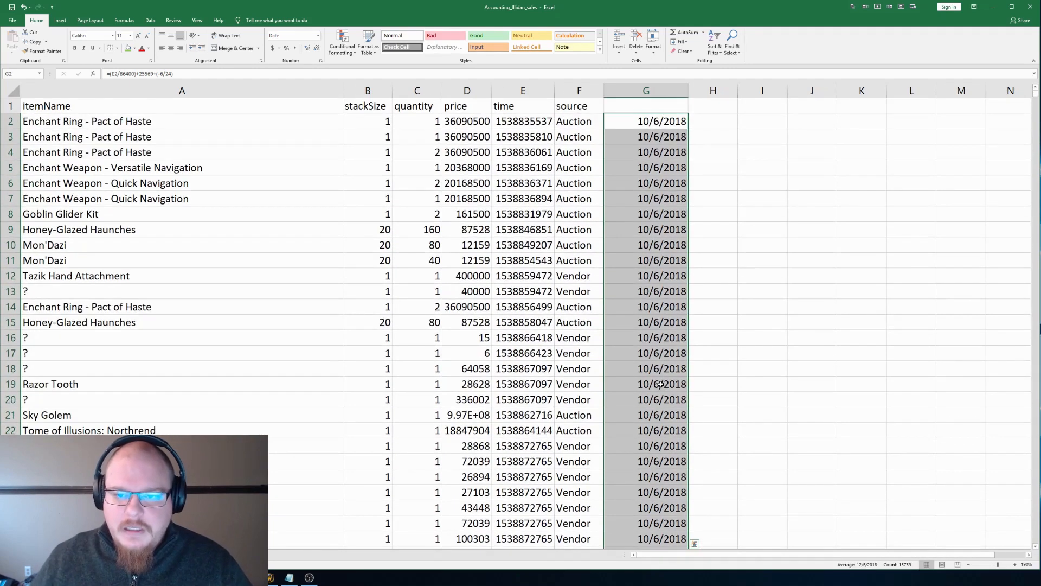
Step: Enter Date as the header of column G in cell G1
{"action": "left_click", "coordinate": [655, 104]}
{"action": "type", "text": "Date"}
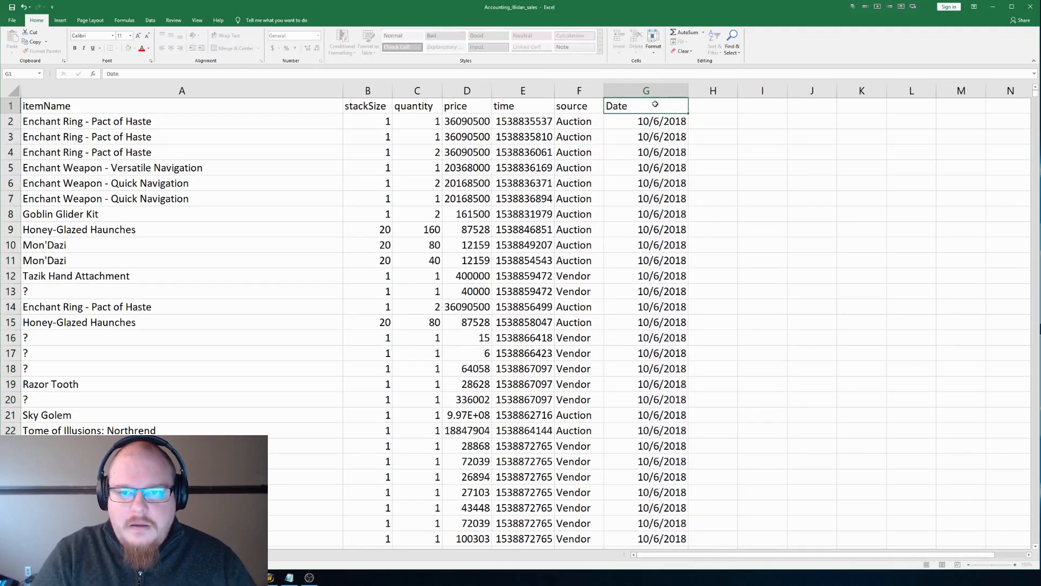
{"action": "key", "text": "Return"}
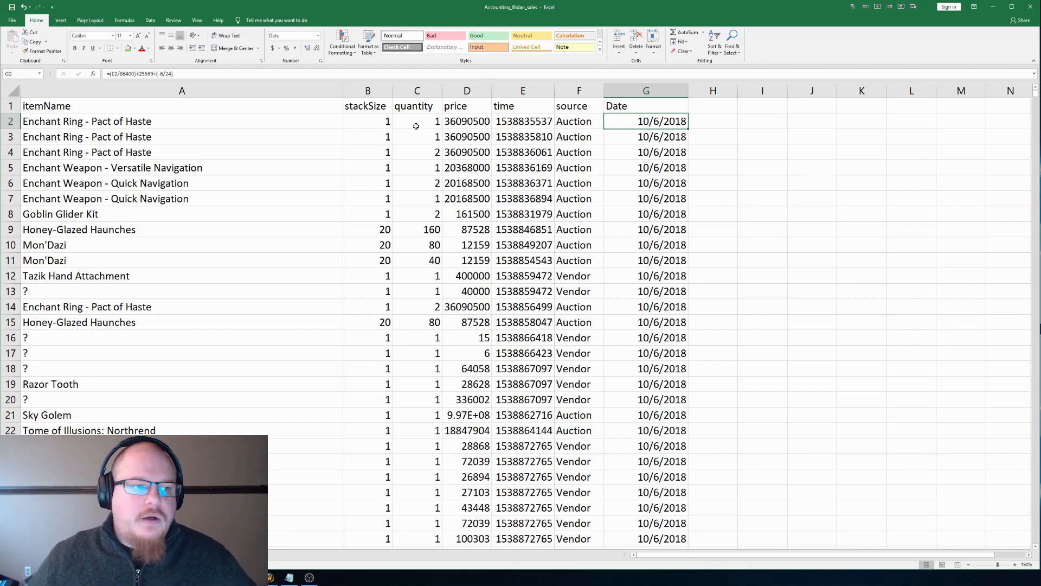
Step: Add filters to the header row and open the Date column's filter list
{"action": "left_click", "coordinate": [10, 106]}
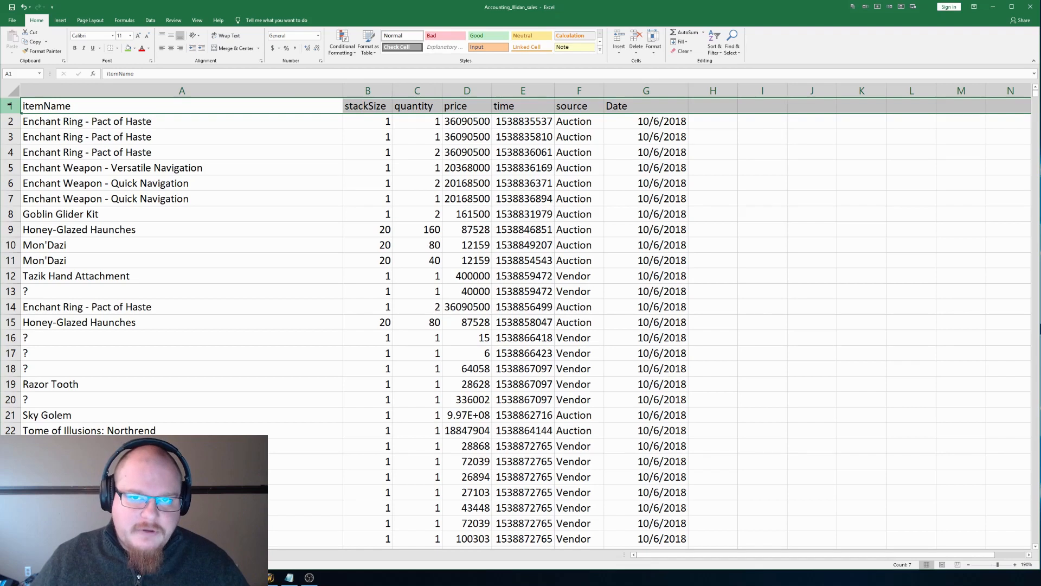
{"action": "key", "text": "ctrl+shift+l"}
{"action": "left_click", "coordinate": [675, 136]}
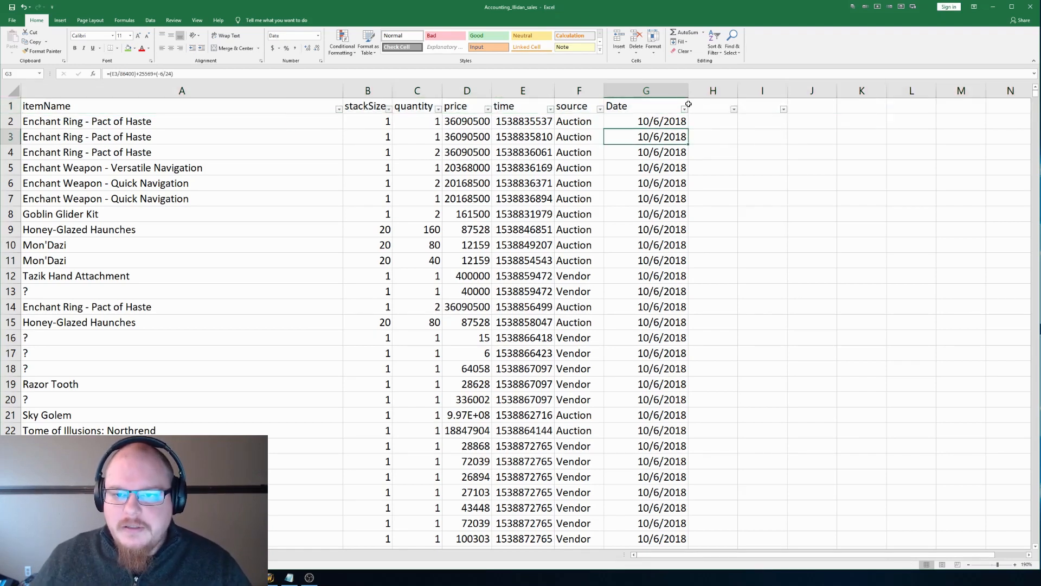
{"action": "left_click", "coordinate": [684, 109]}
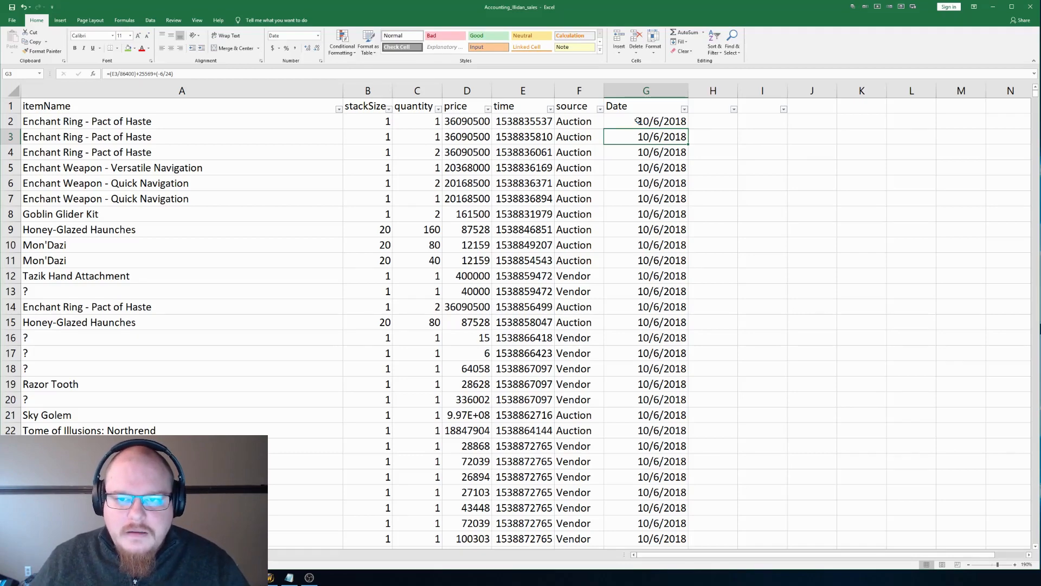
Step: Examine the converted dates in the Date column from October 2018 through the end of January 2019
{"action": "scroll", "coordinate": [667, 217], "scroll_direction": "down", "scroll_amount": 20}
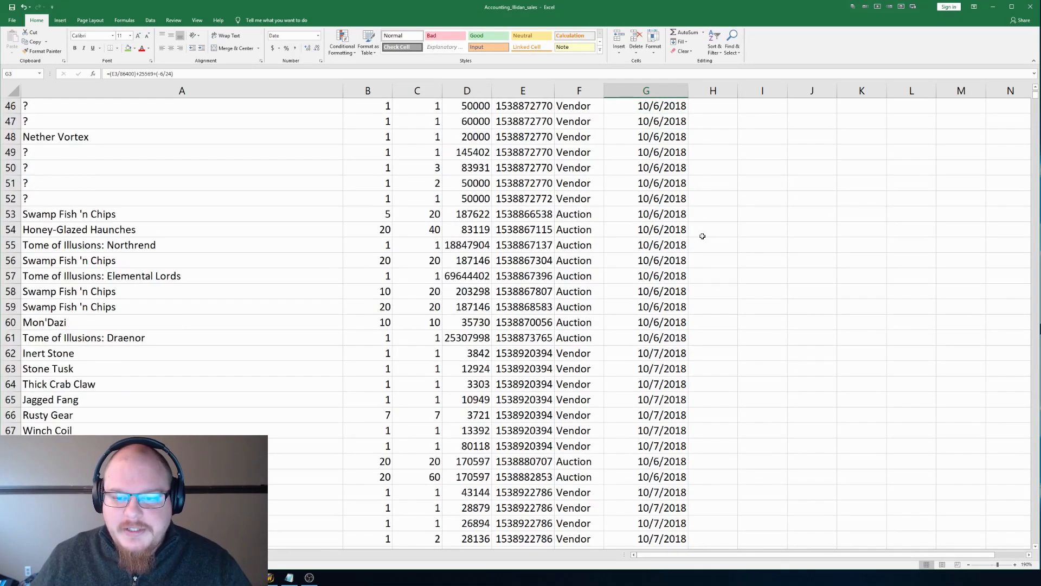
{"action": "scroll", "coordinate": [682, 305], "scroll_direction": "down", "scroll_amount": 20}
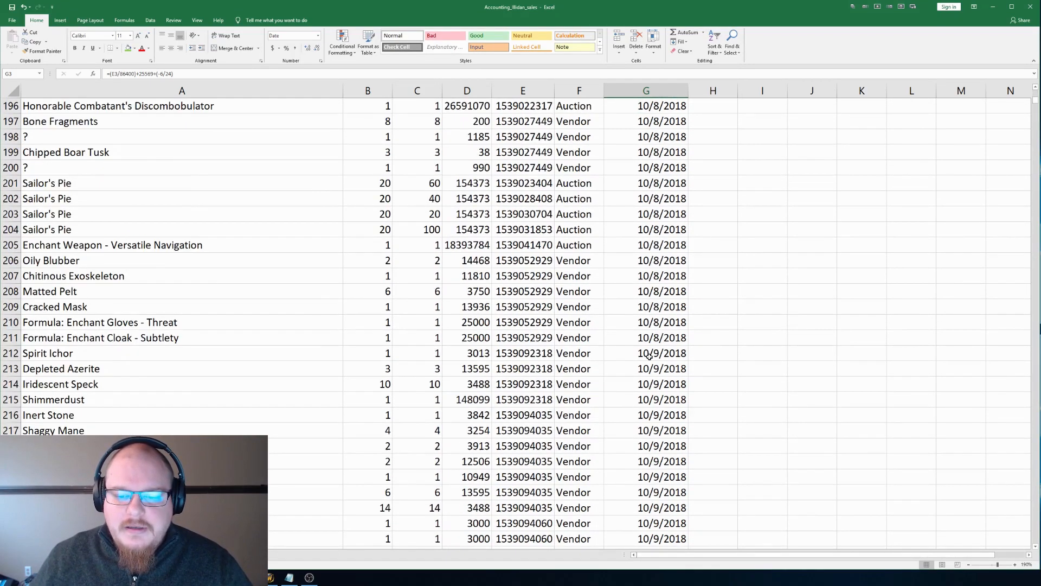
{"action": "scroll", "coordinate": [640, 360], "scroll_direction": "down", "scroll_amount": 18}
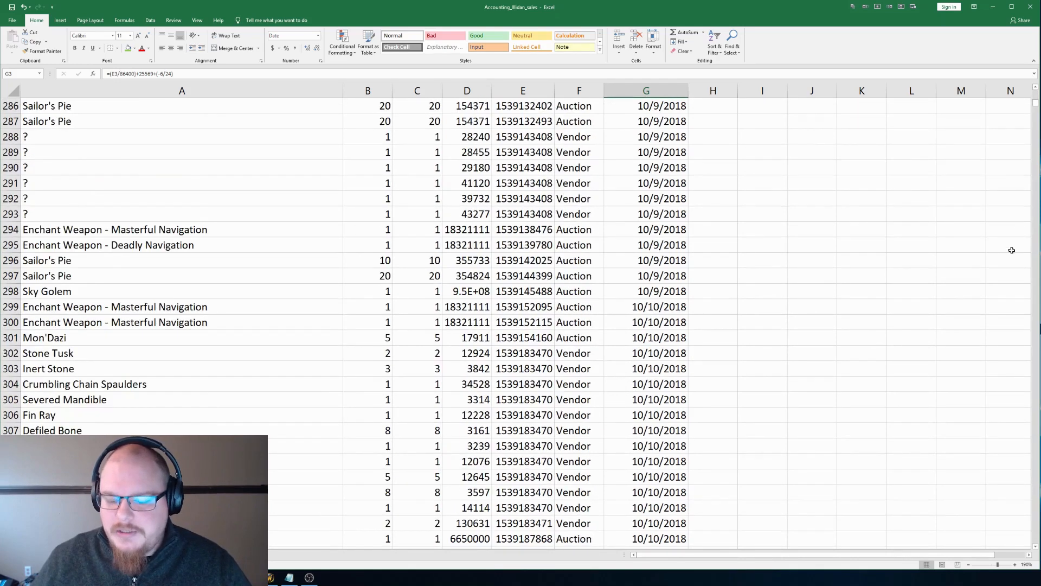
{"action": "key", "text": "Page_Down"}
{"action": "key", "text": "Page_Down"}
{"action": "key", "text": "Page_Down"}
{"action": "key", "text": "Page_Down"}
{"action": "key", "text": "Page_Down"}
{"action": "key", "text": "Page_Down"}
{"action": "key", "text": "Page_Down"}
{"action": "key", "text": "Page_Down"}
{"action": "key", "text": "Page_Down"}
{"action": "key", "text": "Page_Down"}
{"action": "key", "text": "Page_Down"}
{"action": "key", "text": "Page_Down"}
{"action": "key", "text": "Page_Down"}
{"action": "key", "text": "Page_Down"}
{"action": "key", "text": "Page_Down"}
{"action": "key", "text": "Page_Down"}
{"action": "key", "text": "Page_Down"}
{"action": "key", "text": "Page_Down"}
{"action": "key", "text": "Page_Down"}
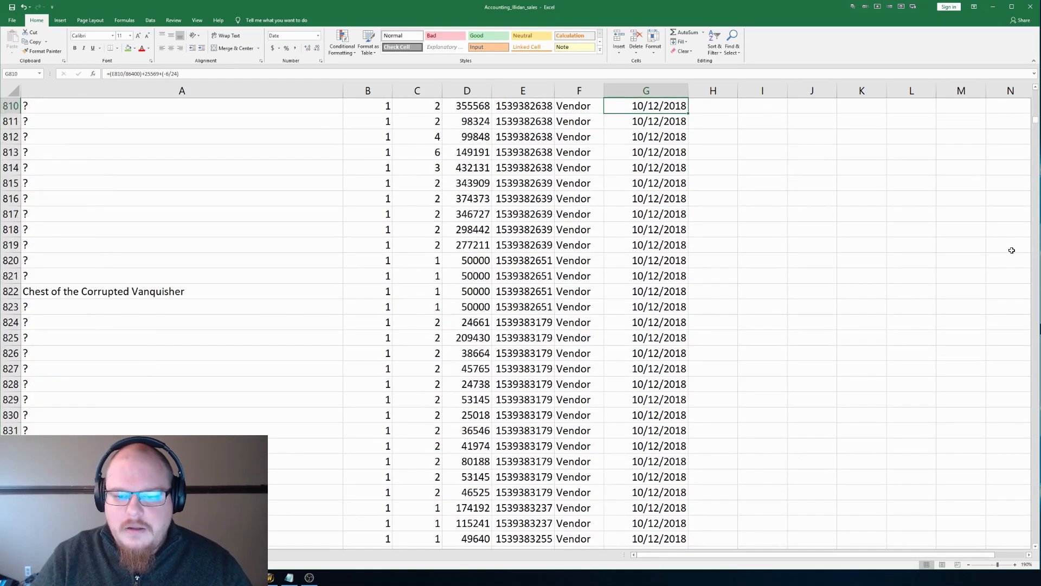
{"action": "key", "text": "Page_Down"}
{"action": "key", "text": "Page_Down"}
{"action": "key", "text": "Page_Down"}
{"action": "key", "text": "Page_Down"}
{"action": "key", "text": "Page_Down"}
{"action": "key", "text": "Page_Down"}
{"action": "key", "text": "Page_Down"}
{"action": "key", "text": "Page_Down"}
{"action": "key", "text": "Page_Down"}
{"action": "key", "text": "Page_Down"}
{"action": "key", "text": "Page_Down"}
{"action": "key", "text": "Page_Down"}
{"action": "key", "text": "Page_Down"}
{"action": "key", "text": "Page_Down"}
{"action": "key", "text": "Page_Down"}
{"action": "key", "text": "Page_Down"}
{"action": "key", "text": "Page_Down"}
{"action": "key", "text": "Page_Down"}
{"action": "key", "text": "Page_Down"}
{"action": "key", "text": "Page_Down"}
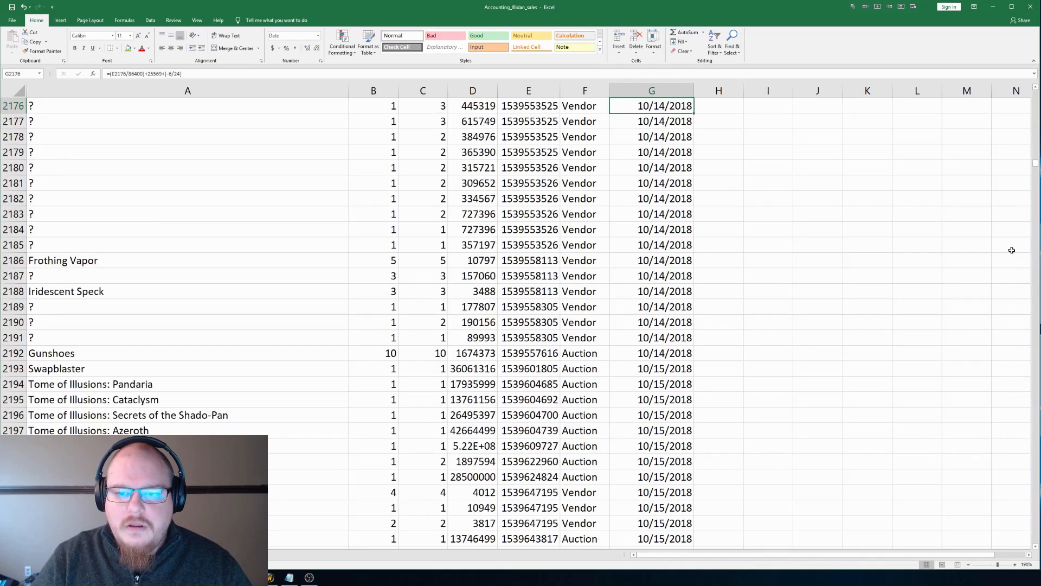
{"action": "key", "text": "Page_Down"}
{"action": "key", "text": "Page_Down"}
{"action": "key", "text": "Page_Down"}
{"action": "key", "text": "Page_Down"}
{"action": "key", "text": "Page_Down"}
{"action": "key", "text": "Page_Down"}
{"action": "key", "text": "Page_Down"}
{"action": "key", "text": "Page_Down"}
{"action": "key", "text": "Page_Down"}
{"action": "key", "text": "Page_Down"}
{"action": "key", "text": "Page_Down"}
{"action": "key", "text": "Page_Down"}
{"action": "key", "text": "Page_Down"}
{"action": "key", "text": "Page_Down"}
{"action": "key", "text": "Page_Down"}
{"action": "key", "text": "Page_Down"}
{"action": "key", "text": "Page_Down"}
{"action": "key", "text": "Page_Down"}
{"action": "key", "text": "Page_Down"}
{"action": "key", "text": "Page_Down"}
{"action": "key", "text": "Page_Down"}
{"action": "key", "text": "Page_Down"}
{"action": "key", "text": "Page_Down"}
{"action": "key", "text": "Page_Down"}
{"action": "key", "text": "Page_Down"}
{"action": "key", "text": "Page_Down"}
{"action": "key", "text": "Page_Down"}
{"action": "key", "text": "Page_Down"}
{"action": "key", "text": "Page_Down"}
{"action": "key", "text": "Page_Down"}
{"action": "key", "text": "Page_Down"}
{"action": "key", "text": "Page_Down"}
{"action": "key", "text": "Page_Down"}
{"action": "key", "text": "Page_Down"}
{"action": "key", "text": "Page_Down"}
{"action": "key", "text": "Page_Down"}
{"action": "key", "text": "Page_Down"}
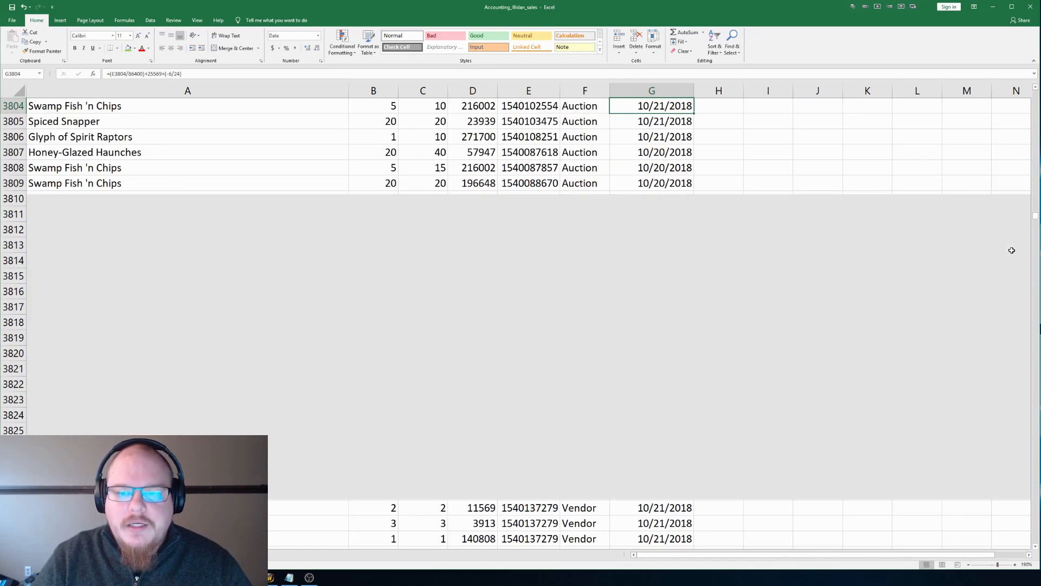
{"action": "key", "text": "Page_Down"}
{"action": "key", "text": "Page_Down"}
{"action": "key", "text": "Page_Down"}
{"action": "key", "text": "Page_Down"}
{"action": "key", "text": "Page_Down"}
{"action": "key", "text": "Page_Down"}
{"action": "key", "text": "Page_Down"}
{"action": "key", "text": "Page_Down"}
{"action": "key", "text": "Page_Down"}
{"action": "key", "text": "Page_Down"}
{"action": "key", "text": "Page_Down"}
{"action": "key", "text": "Page_Down"}
{"action": "key", "text": "Page_Down"}
{"action": "key", "text": "Page_Down"}
{"action": "key", "text": "Page_Down"}
{"action": "key", "text": "Page_Down"}
{"action": "key", "text": "Page_Down"}
{"action": "key", "text": "Page_Down"}
{"action": "key", "text": "Page_Down"}
{"action": "key", "text": "Page_Down"}
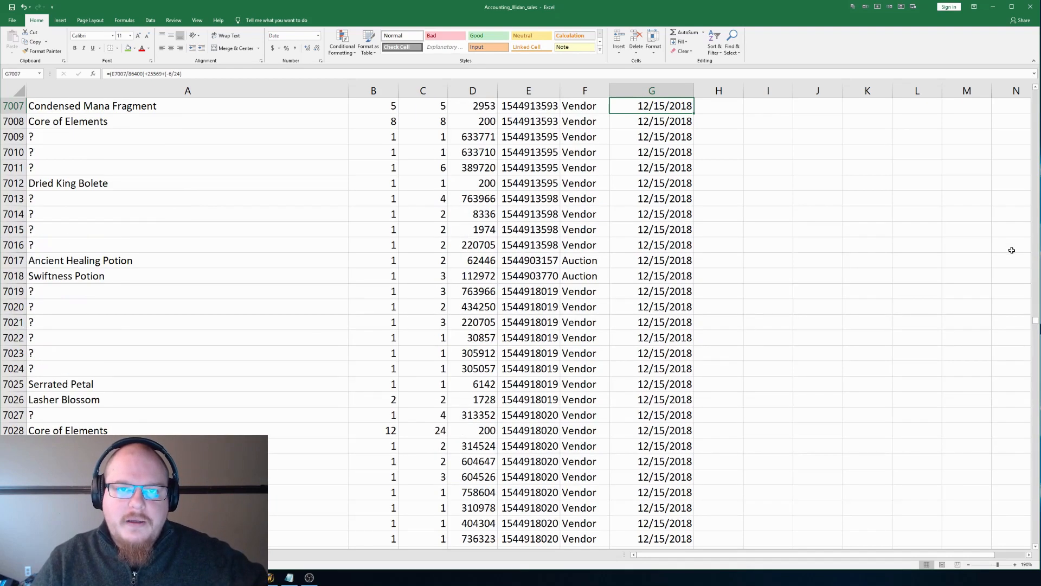
{"action": "key", "text": "Page_Down"}
{"action": "key", "text": "Page_Down"}
{"action": "key", "text": "Page_Down"}
{"action": "key", "text": "Page_Down"}
{"action": "key", "text": "Page_Down"}
{"action": "key", "text": "Page_Down"}
{"action": "key", "text": "Page_Down"}
{"action": "key", "text": "Page_Down"}
{"action": "key", "text": "Page_Down"}
{"action": "key", "text": "Page_Down"}
{"action": "key", "text": "Page_Down"}
{"action": "key", "text": "Page_Down"}
{"action": "key", "text": "Page_Down"}
{"action": "key", "text": "Page_Down"}
{"action": "key", "text": "Page_Down"}
{"action": "key", "text": "Page_Down"}
{"action": "key", "text": "Page_Down"}
{"action": "key", "text": "Page_Down"}
{"action": "key", "text": "Page_Down"}
{"action": "key", "text": "Page_Down"}
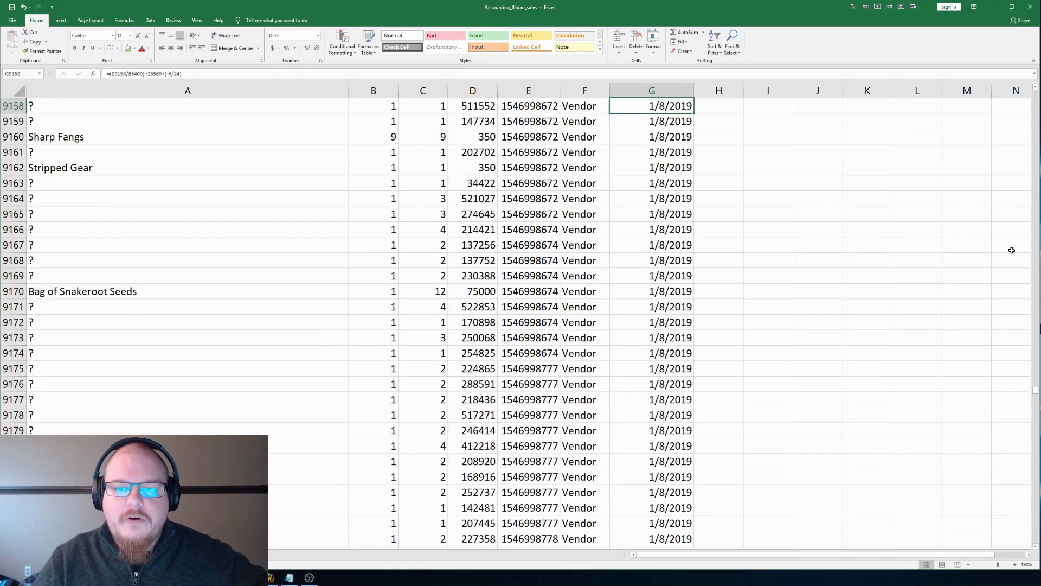
{"action": "key", "text": "Page_Down"}
{"action": "key", "text": "Page_Down"}
{"action": "key", "text": "Page_Down"}
{"action": "key", "text": "Page_Down"}
{"action": "key", "text": "Page_Down"}
{"action": "key", "text": "Page_Down"}
{"action": "key", "text": "Page_Down"}
{"action": "key", "text": "Page_Down"}
{"action": "key", "text": "Page_Down"}
{"action": "key", "text": "Page_Down"}
{"action": "key", "text": "Page_Down"}
{"action": "key", "text": "Page_Down"}
{"action": "key", "text": "Page_Down"}
{"action": "key", "text": "Page_Down"}
{"action": "key", "text": "Page_Down"}
{"action": "key", "text": "Page_Down"}
{"action": "key", "text": "Page_Down"}
{"action": "key", "text": "Page_Down"}
{"action": "key", "text": "Page_Down"}
{"action": "key", "text": "Page_Down"}
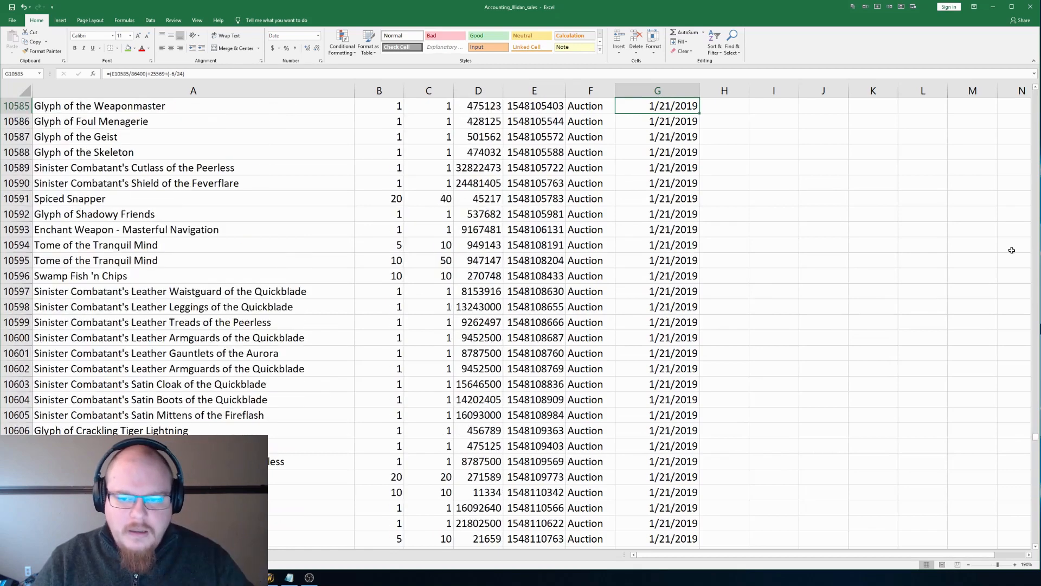
{"action": "key", "text": "Page_Down"}
{"action": "key", "text": "Page_Down"}
{"action": "key", "text": "Page_Down"}
{"action": "key", "text": "Page_Down"}
{"action": "key", "text": "Page_Down"}
{"action": "key", "text": "Page_Down"}
{"action": "key", "text": "Page_Down"}
{"action": "key", "text": "Page_Down"}
{"action": "key", "text": "Page_Down"}
{"action": "key", "text": "Page_Down"}
{"action": "key", "text": "Page_Down"}
{"action": "key", "text": "Page_Down"}
{"action": "key", "text": "Page_Down"}
{"action": "key", "text": "Page_Down"}
{"action": "key", "text": "Page_Down"}
{"action": "key", "text": "Page_Down"}
{"action": "key", "text": "Page_Down"}
{"action": "key", "text": "Page_Down"}
{"action": "key", "text": "Page_Down"}
{"action": "key", "text": "Page_Down"}
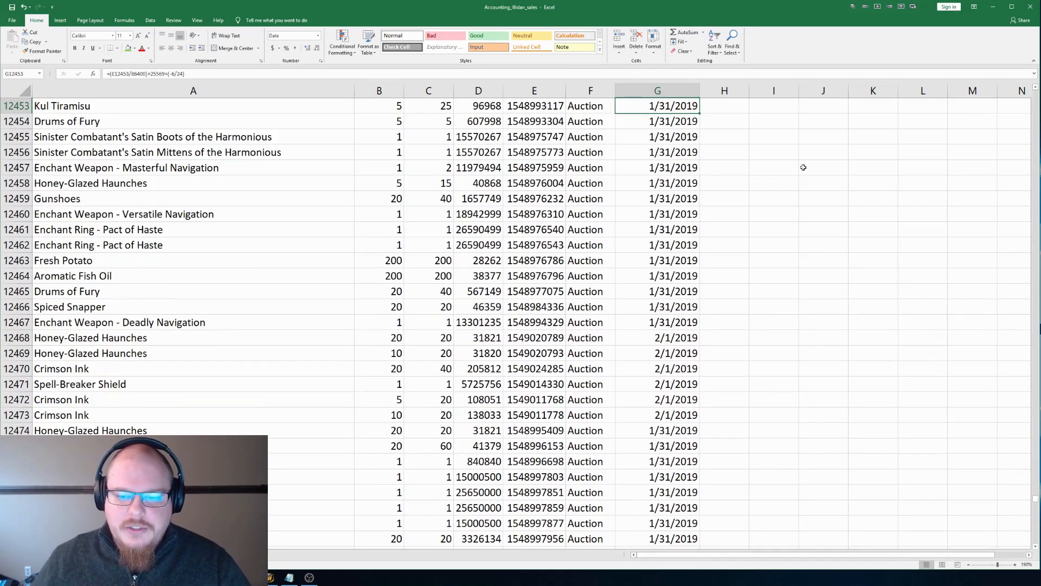
Step: Copy the recent sales rows in range A12457:G13740, from the 1/31/2019 entries to the last data row
{"action": "left_click", "coordinate": [216, 162]}
{"action": "scroll", "coordinate": [701, 260], "scroll_direction": "down", "scroll_amount": 20}
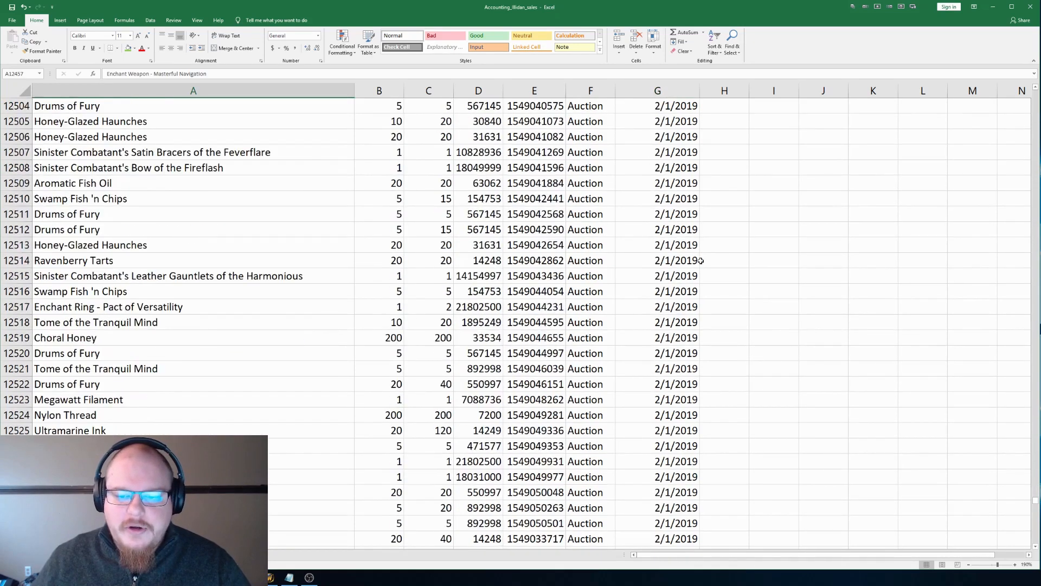
{"action": "key", "text": "shift+Page_Down"}
{"action": "key", "text": "shift+Page_Down"}
{"action": "key", "text": "shift+Page_Down"}
{"action": "key", "text": "shift+Page_Down"}
{"action": "key", "text": "shift+Page_Down"}
{"action": "key", "text": "shift+Page_Down"}
{"action": "key", "text": "shift+Page_Down"}
{"action": "key", "text": "shift+Page_Down"}
{"action": "key", "text": "shift+Page_Down"}
{"action": "key", "text": "shift+Page_Down"}
{"action": "key", "text": "shift+Page_Down"}
{"action": "key", "text": "shift+Page_Down"}
{"action": "key", "text": "shift+Page_Down"}
{"action": "key", "text": "shift+Page_Down"}
{"action": "key", "text": "shift+Page_Down"}
{"action": "key", "text": "shift+Page_Down"}
{"action": "key", "text": "shift+Page_Down"}
{"action": "key", "text": "shift+Page_Down"}
{"action": "key", "text": "shift+Page_Down"}
{"action": "key", "text": "shift+Page_Down"}
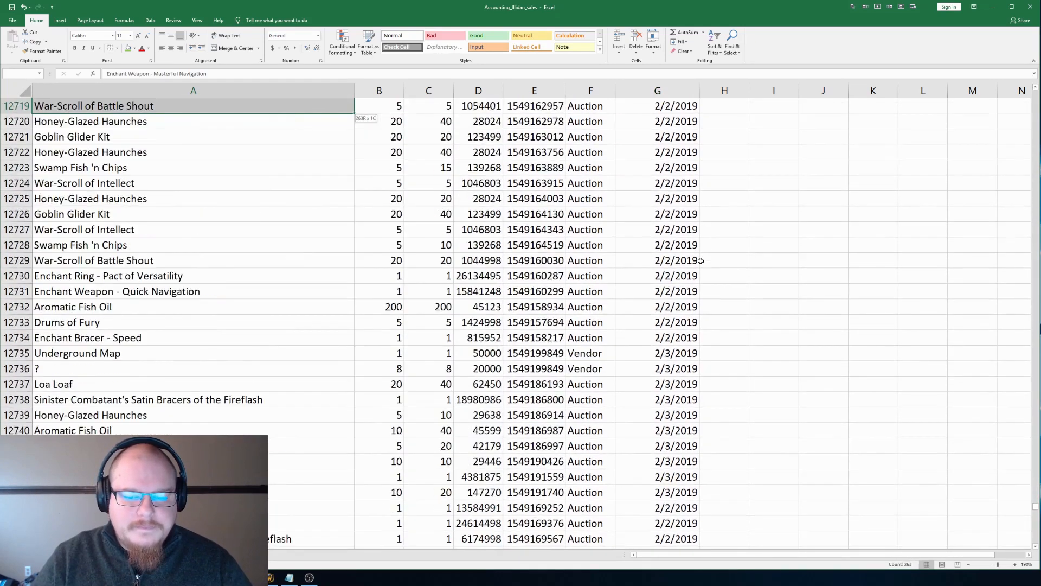
{"action": "key", "text": "shift+Page_Down"}
{"action": "key", "text": "shift+Page_Down"}
{"action": "key", "text": "shift+Page_Down"}
{"action": "key", "text": "shift+Page_Down"}
{"action": "key", "text": "shift+Page_Down"}
{"action": "key", "text": "shift+Page_Down"}
{"action": "key", "text": "shift+Page_Down"}
{"action": "key", "text": "shift+Page_Down"}
{"action": "key", "text": "shift+Page_Down"}
{"action": "key", "text": "shift+Page_Down"}
{"action": "key", "text": "shift+Page_Down"}
{"action": "key", "text": "shift+Page_Down"}
{"action": "key", "text": "shift+Page_Down"}
{"action": "key", "text": "shift+Page_Down"}
{"action": "key", "text": "shift+Page_Down"}
{"action": "key", "text": "shift+Page_Down"}
{"action": "key", "text": "shift+Page_Down"}
{"action": "key", "text": "shift+Page_Down"}
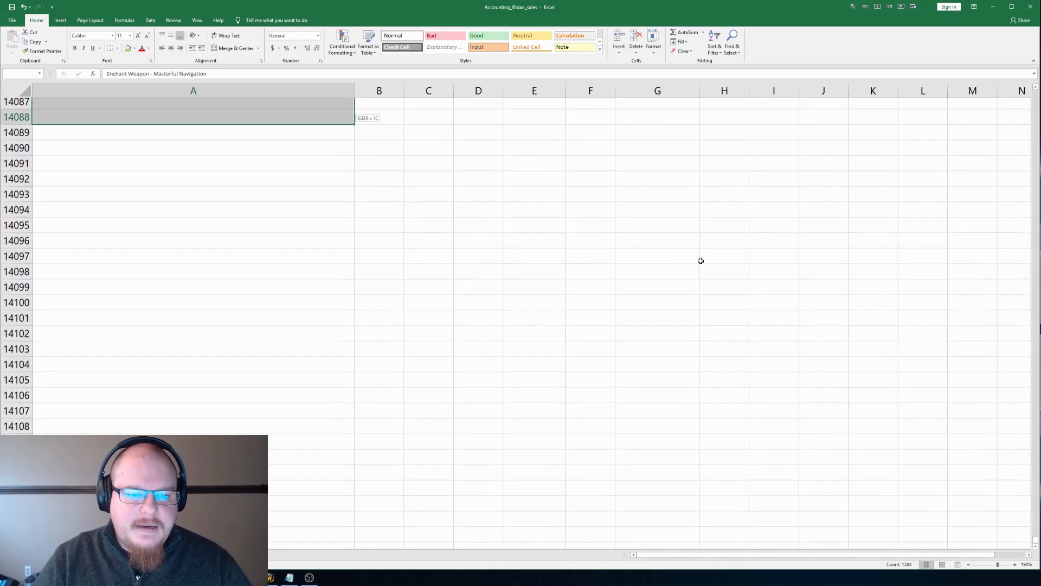
{"action": "key", "text": "shift+Page_Up"}
{"action": "key", "text": "shift+Page_Up"}
{"action": "key", "text": "shift+Page_Up"}
{"action": "key", "text": "shift+Page_Up"}
{"action": "key", "text": "shift+Page_Up"}
{"action": "key", "text": "shift+Page_Up"}
{"action": "key", "text": "shift+Page_Up"}
{"action": "key", "text": "shift+Page_Up"}
{"action": "key", "text": "shift+Page_Up"}
{"action": "key", "text": "shift+Page_Up"}
{"action": "key", "text": "shift+Page_Up"}
{"action": "key", "text": "shift+Page_Up"}
{"action": "key", "text": "shift+Page_Up"}
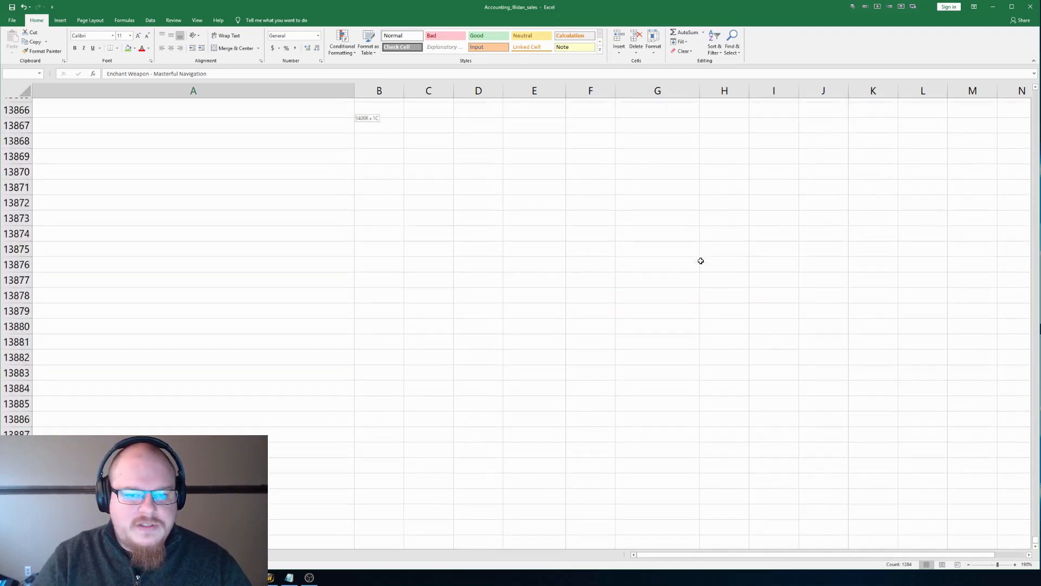
{"action": "key", "text": "shift+Page_Up"}
{"action": "key", "text": "shift+Page_Down"}
{"action": "key", "text": "shift+Page_Down"}
{"action": "key", "text": "shift+Page_Down"}
{"action": "key", "text": "shift+Page_Down"}
{"action": "key", "text": "shift+Page_Down"}
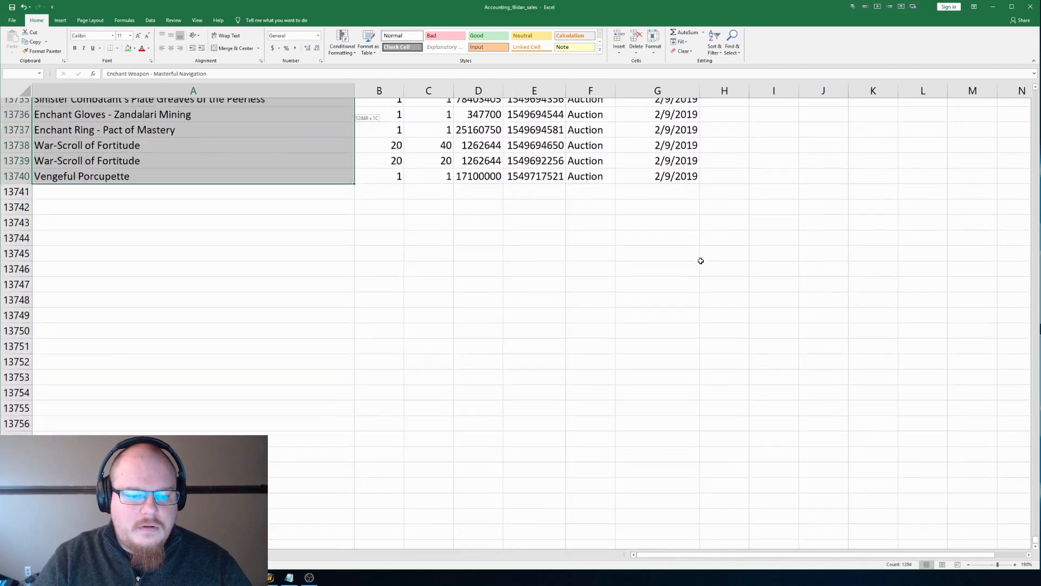
{"action": "key", "text": "shift+Page_Up"}
{"action": "key", "text": "shift+Page_Up"}
{"action": "key", "text": "shift+Page_Up"}
{"action": "key", "text": "shift+Page_Down"}
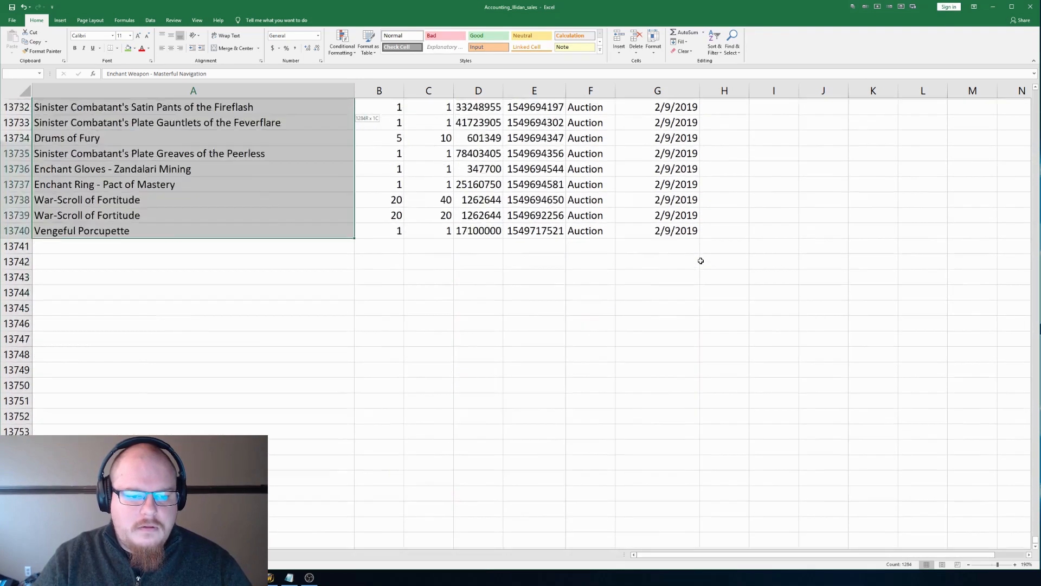
{"action": "key", "text": "shift+Right"}
{"action": "key", "text": "shift+Right"}
{"action": "key", "text": "shift+Right"}
{"action": "key", "text": "shift+Right"}
{"action": "key", "text": "shift+Right"}
{"action": "key", "text": "shift+Right"}
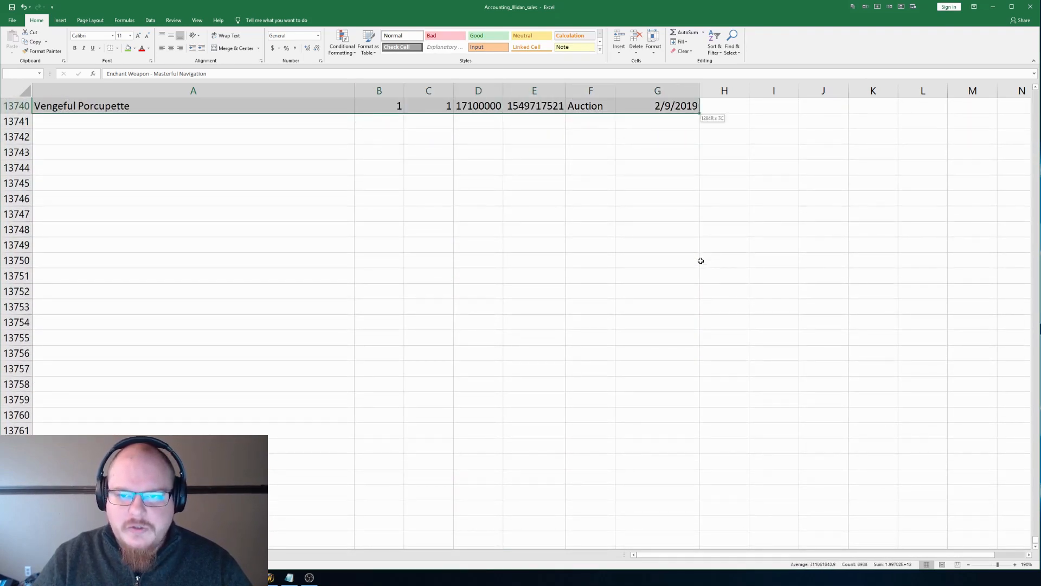
{"action": "key", "text": "ctrl+c"}
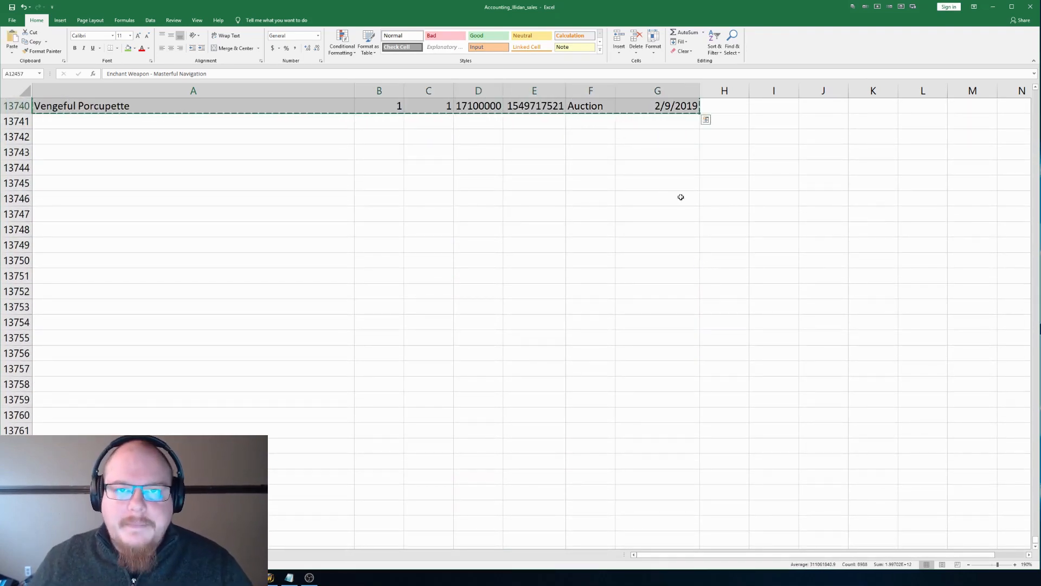
Step: Switch to the Profession Breakdown workbook and paste the copied sales rows at cell A2 of Sheet10
{"action": "key", "text": "alt+Tab"}
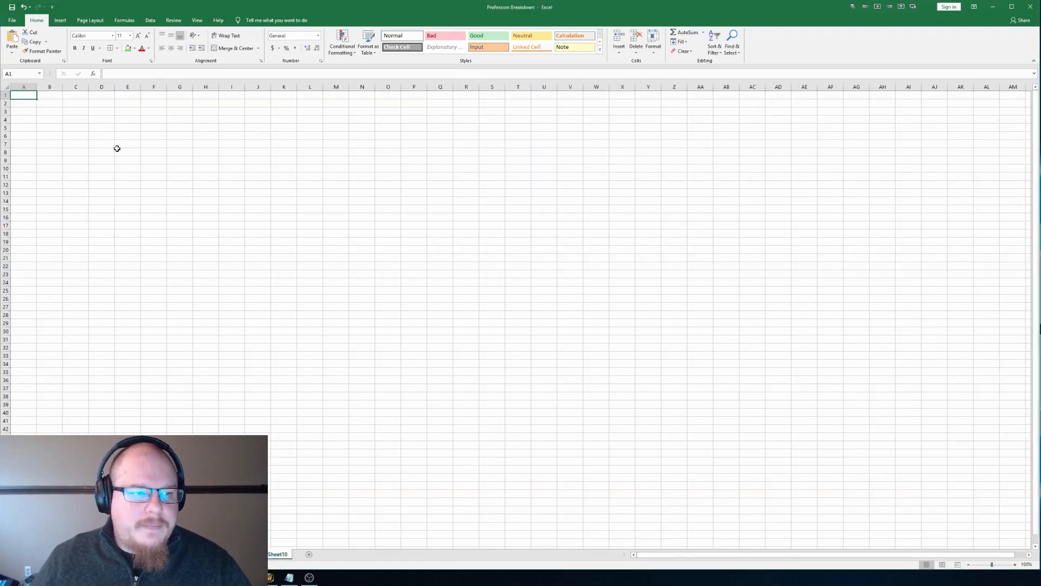
{"action": "key", "text": "ctrl+v"}
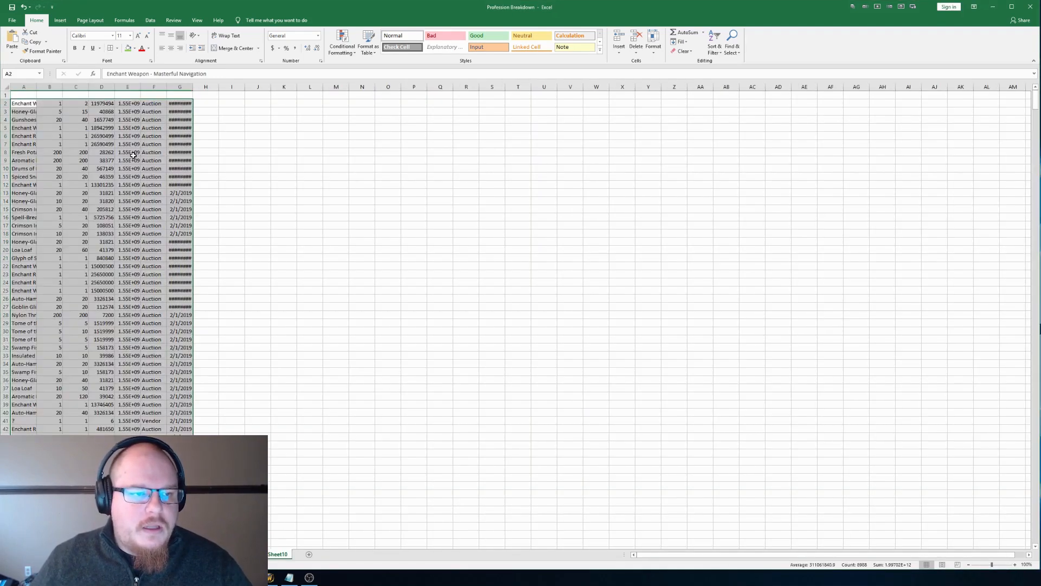
Step: Fit column G to its contents, then copy header cells A1:G1 from the Accounting_Illidan_sales workbook
{"action": "double_click", "coordinate": [191, 89]}
{"action": "key", "text": "alt+Tab"}
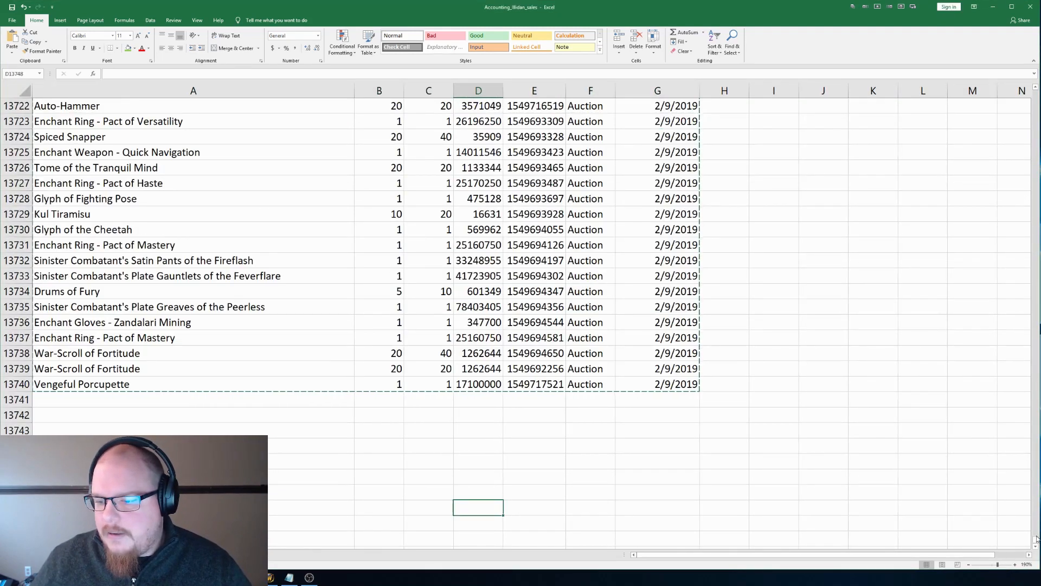
{"action": "scroll", "coordinate": [1035, 270], "scroll_direction": "up", "scroll_amount": 20}
{"action": "left_click_drag", "start_coordinate": [1035, 270], "coordinate": [1036, 92]}
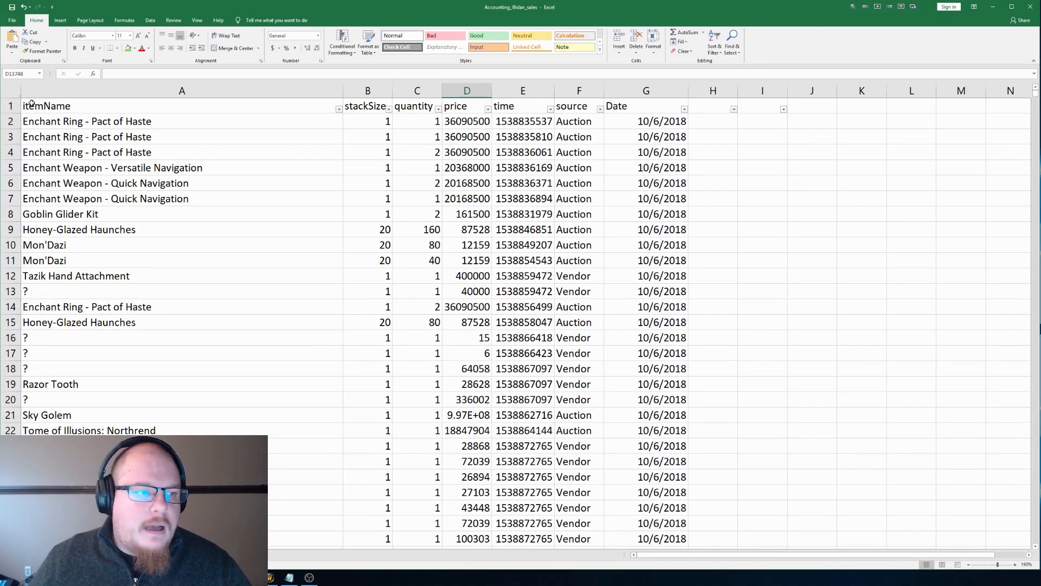
{"action": "left_click_drag", "start_coordinate": [68, 105], "coordinate": [673, 107]}
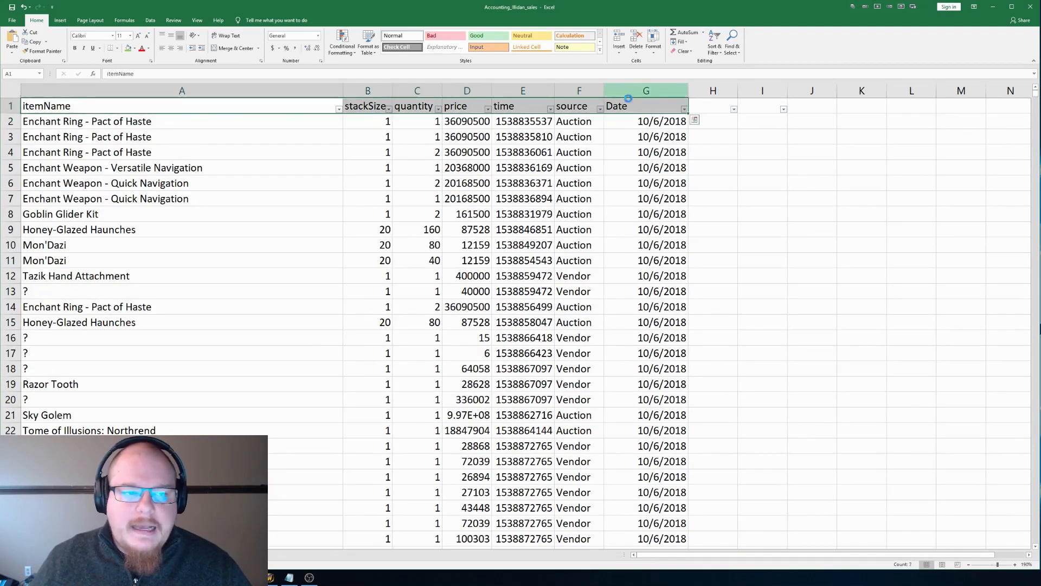
{"action": "key", "text": "ctrl+c"}
Step: Switch to the Profession Breakdown workbook and paste the copied headers at cell A1 of Sheet10
{"action": "key", "text": "alt+Tab"}
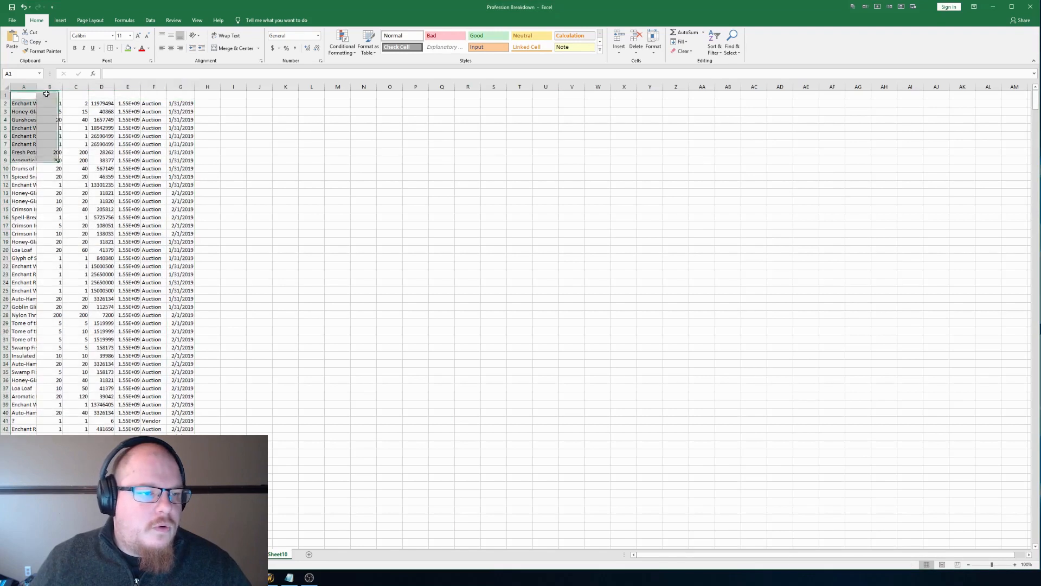
{"action": "key", "text": "ctrl+v"}
{"action": "left_click", "coordinate": [382, 179]}
Step: Return to the Accounting_Illidan_sales workbook and close it without saving the changes
{"action": "key", "text": "alt+Tab"}
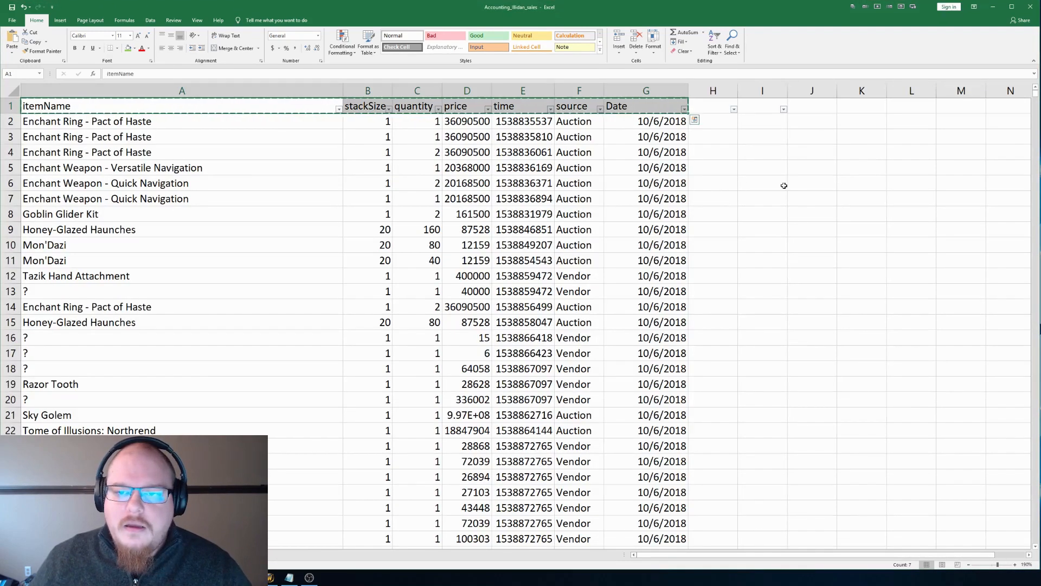
{"action": "left_click", "coordinate": [1031, 9]}
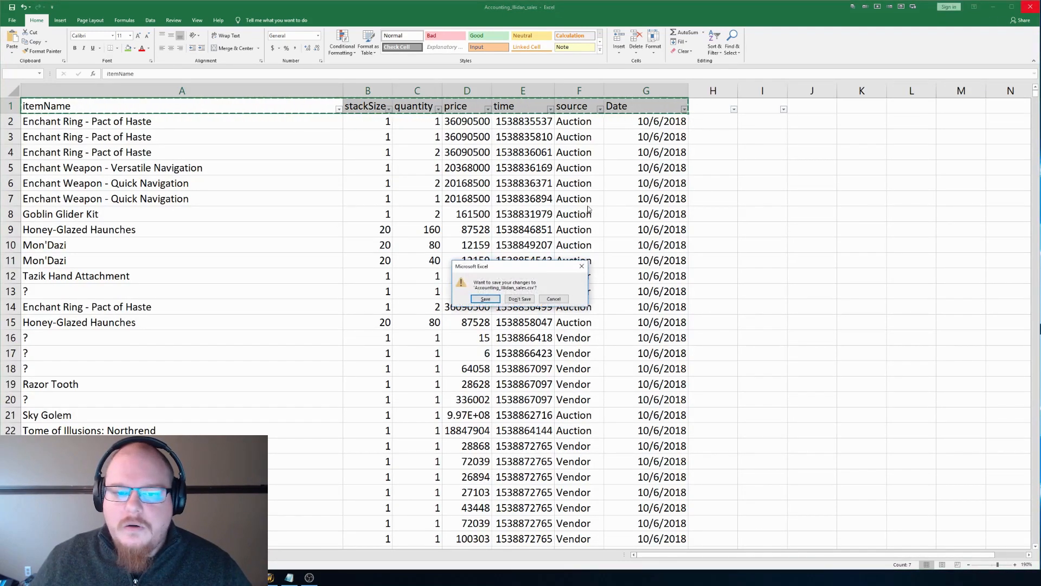
{"action": "left_click", "coordinate": [520, 299]}
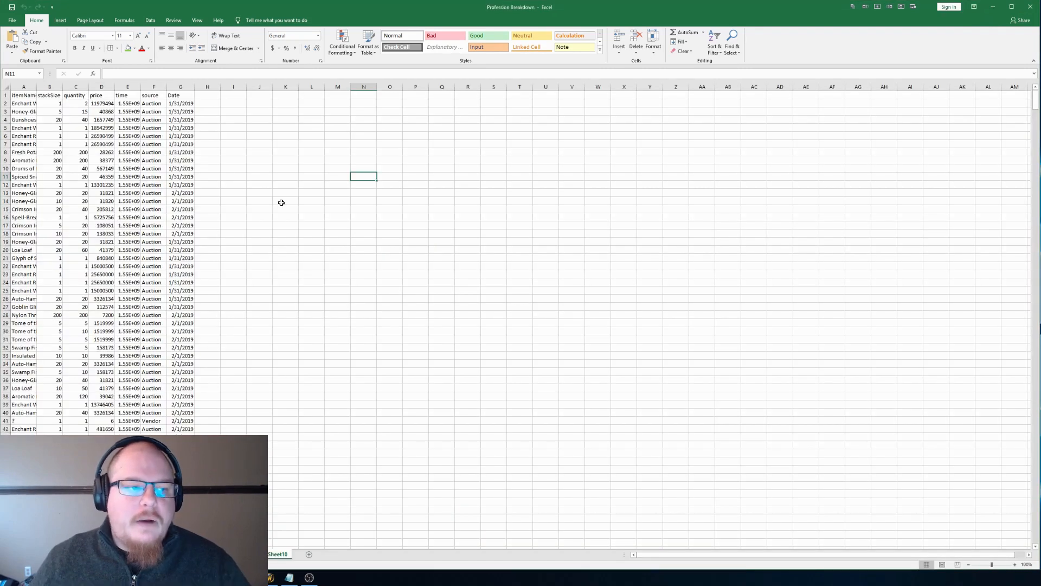
Step: Fit the time and itemName columns to their contents and add filters to the header row
{"action": "double_click", "coordinate": [140, 86]}
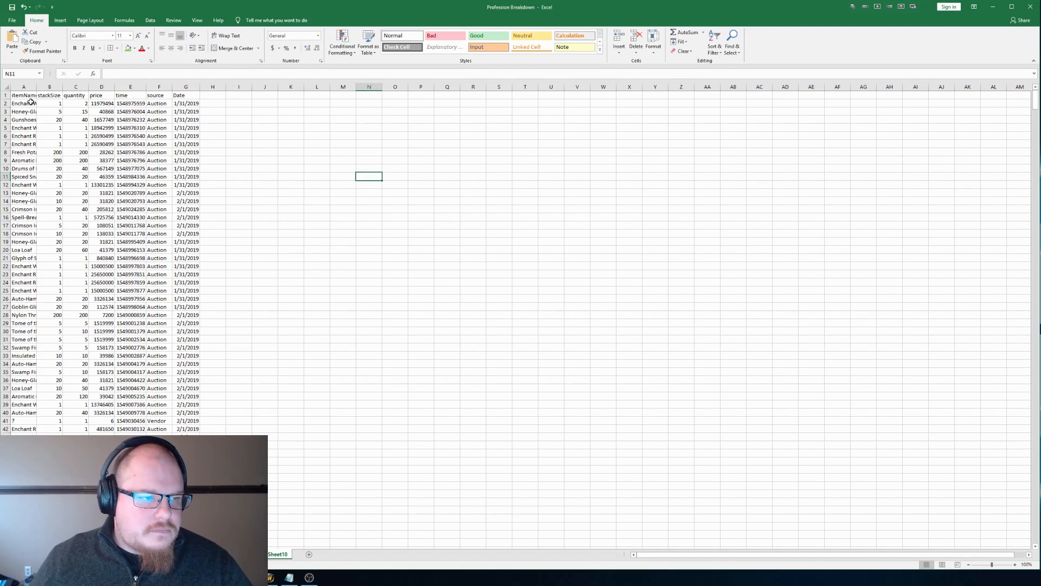
{"action": "double_click", "coordinate": [37, 87]}
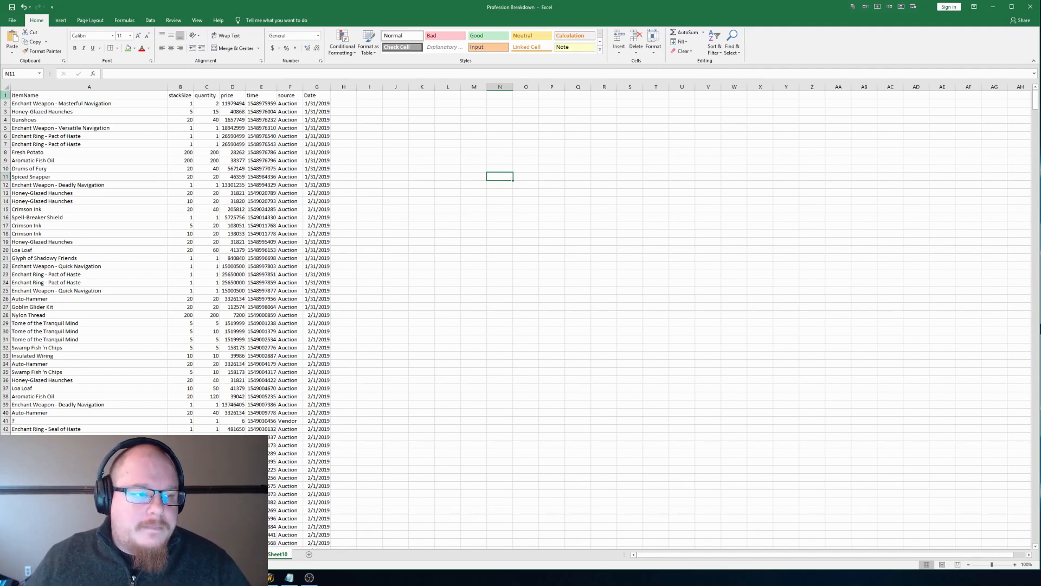
{"action": "left_click", "coordinate": [3, 97]}
{"action": "key", "text": "ctrl+shift+l"}
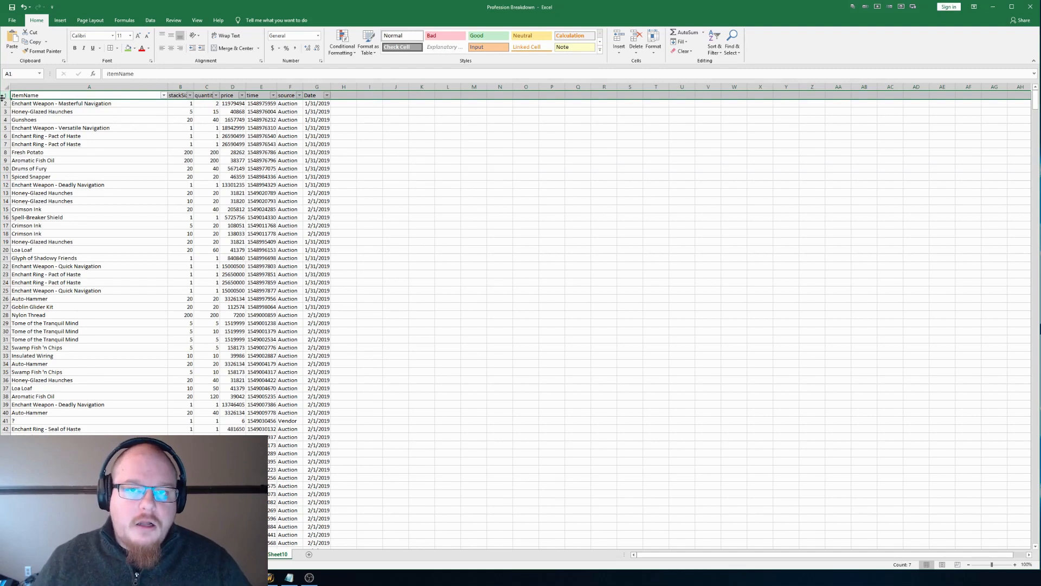
Step: Filter the source column to show only Auction entries
{"action": "left_click", "coordinate": [292, 177]}
{"action": "left_click", "coordinate": [299, 95]}
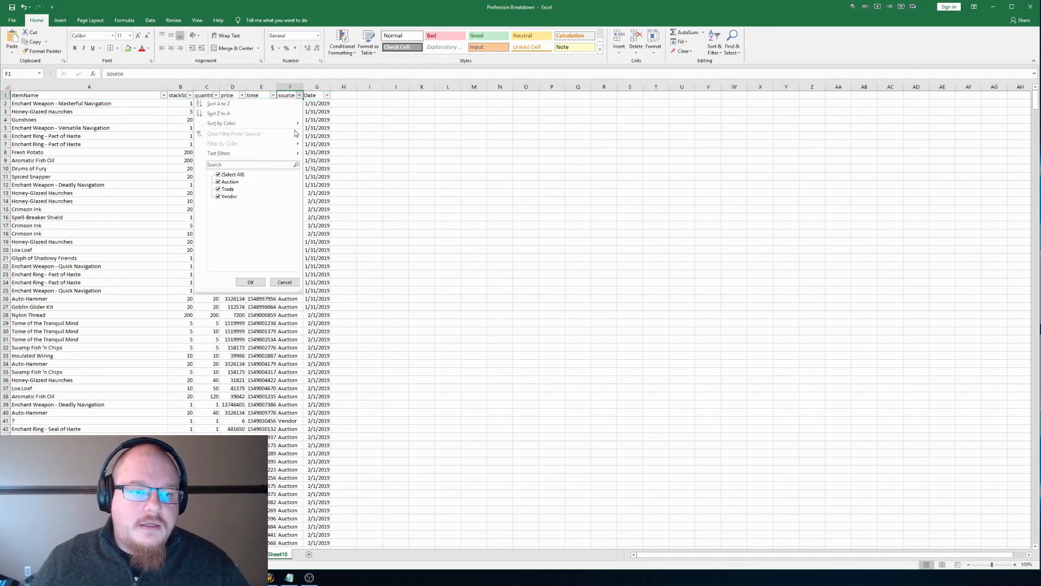
{"action": "left_click", "coordinate": [231, 174]}
{"action": "left_click", "coordinate": [228, 189]}
{"action": "left_click", "coordinate": [230, 189]}
{"action": "left_click", "coordinate": [229, 183]}
{"action": "left_click", "coordinate": [250, 282]}
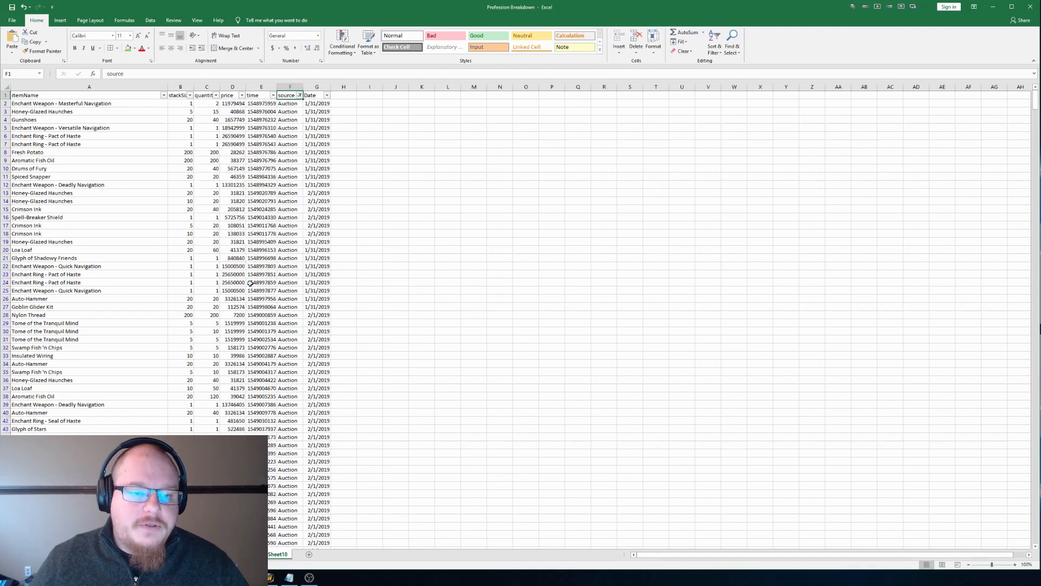
Step: Sort the Date column from oldest to newest and filter it to February 2019 without day 01
{"action": "left_click", "coordinate": [329, 96]}
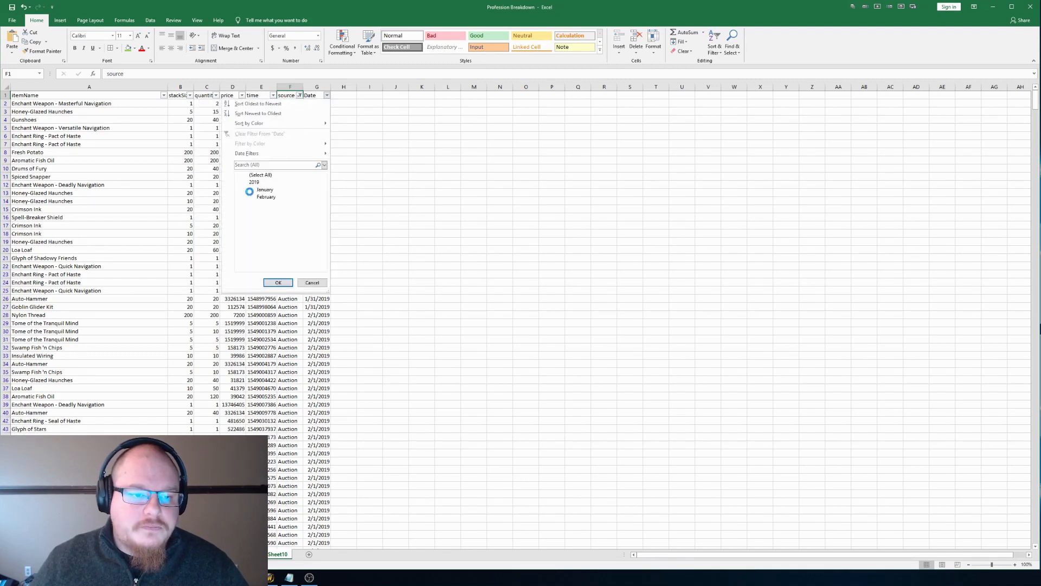
{"action": "key", "text": "Escape"}
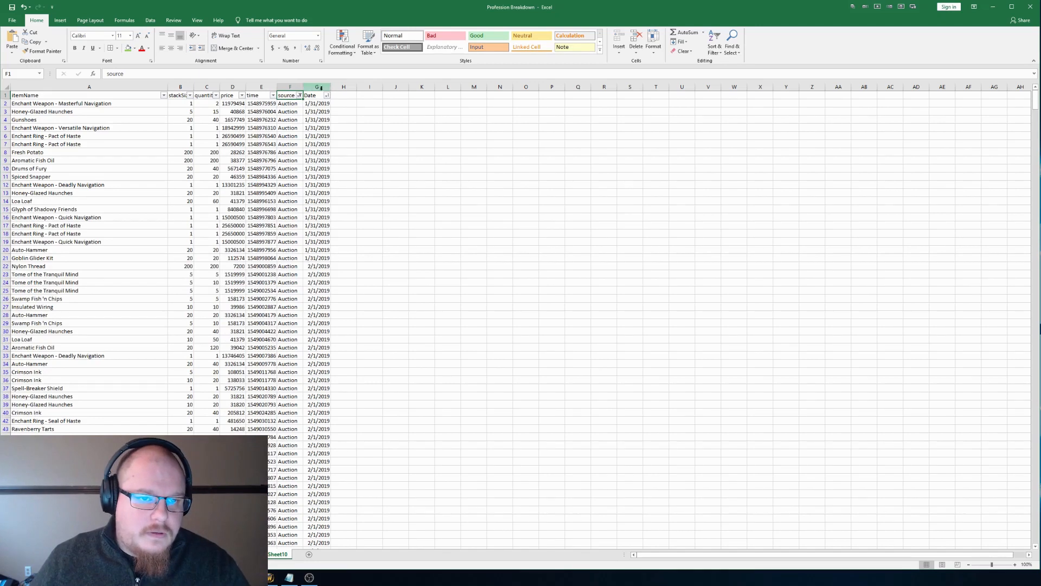
{"action": "left_click", "coordinate": [327, 95]}
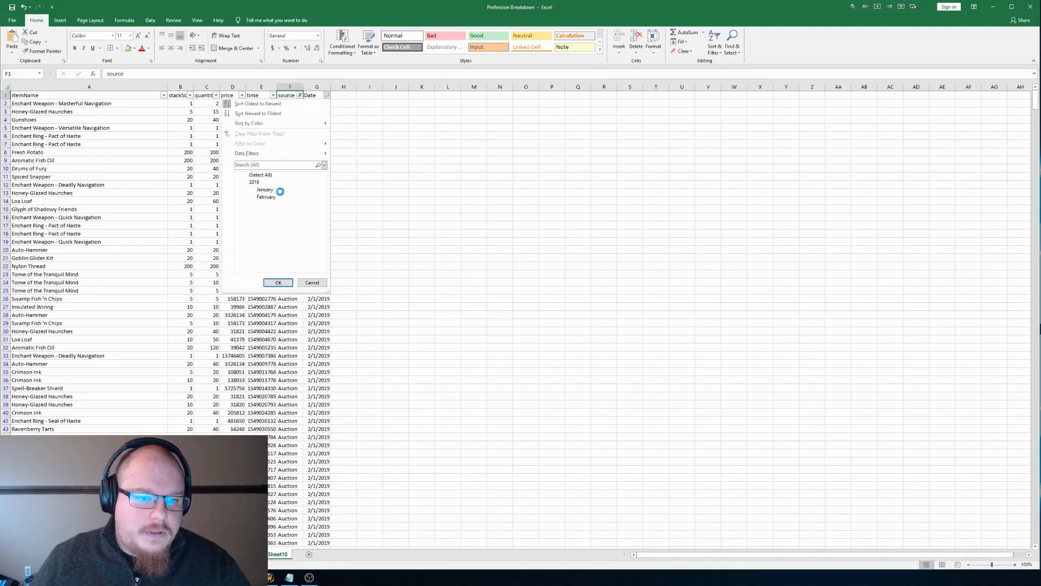
{"action": "left_click", "coordinate": [252, 184]}
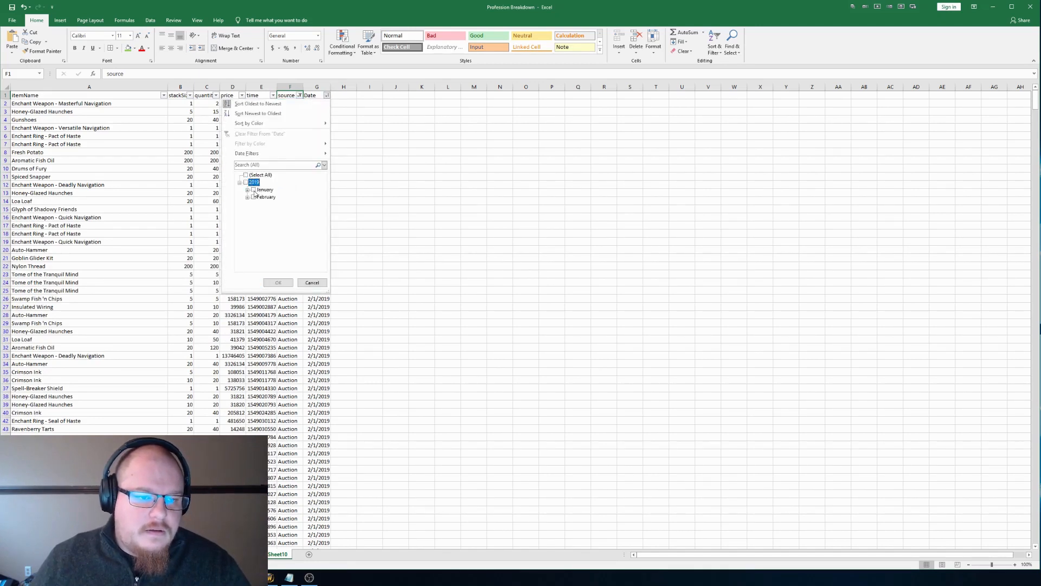
{"action": "left_click", "coordinate": [253, 197]}
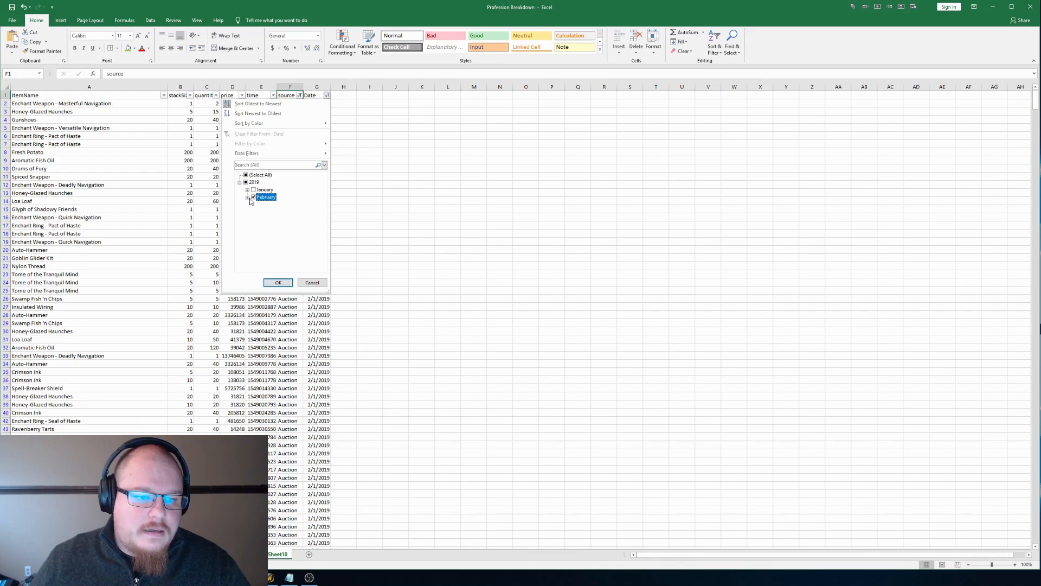
{"action": "left_click", "coordinate": [247, 197]}
{"action": "left_click", "coordinate": [261, 204]}
{"action": "left_click", "coordinate": [277, 283]}
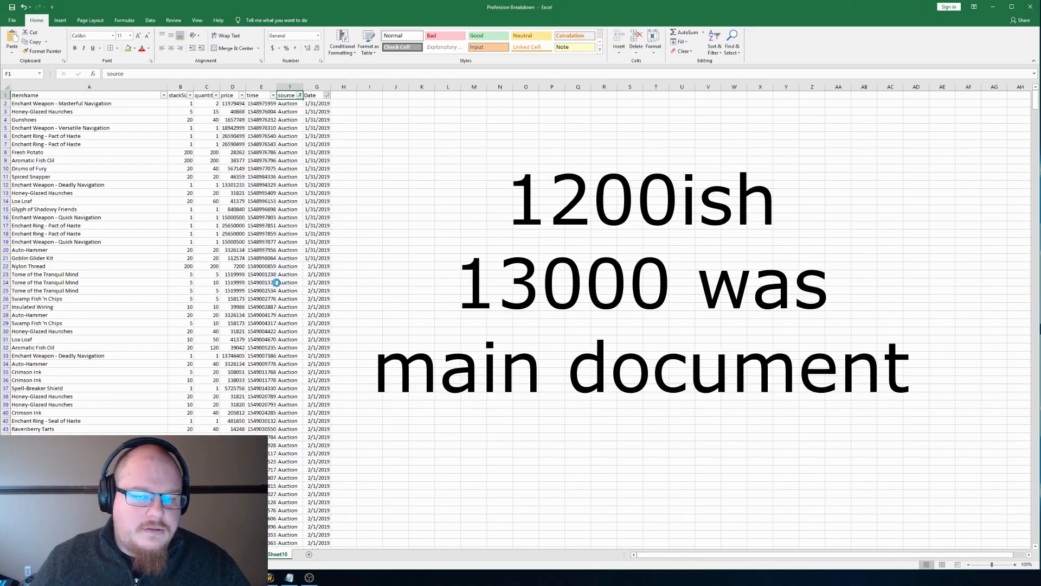
{"action": "left_click", "coordinate": [391, 193]}
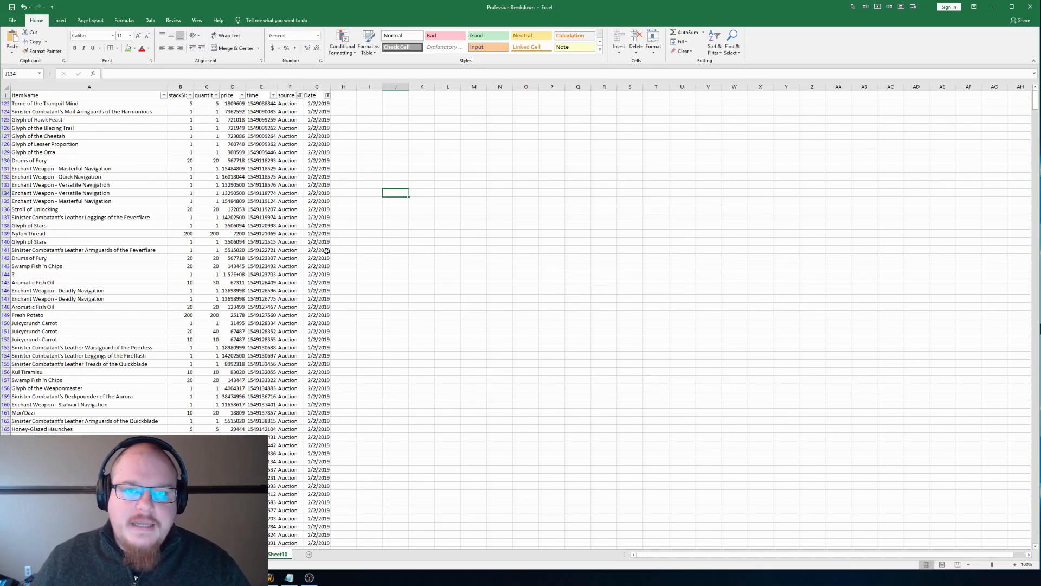
Step: Exclude February 09 from the Date column's filter
{"action": "left_click", "coordinate": [328, 96]}
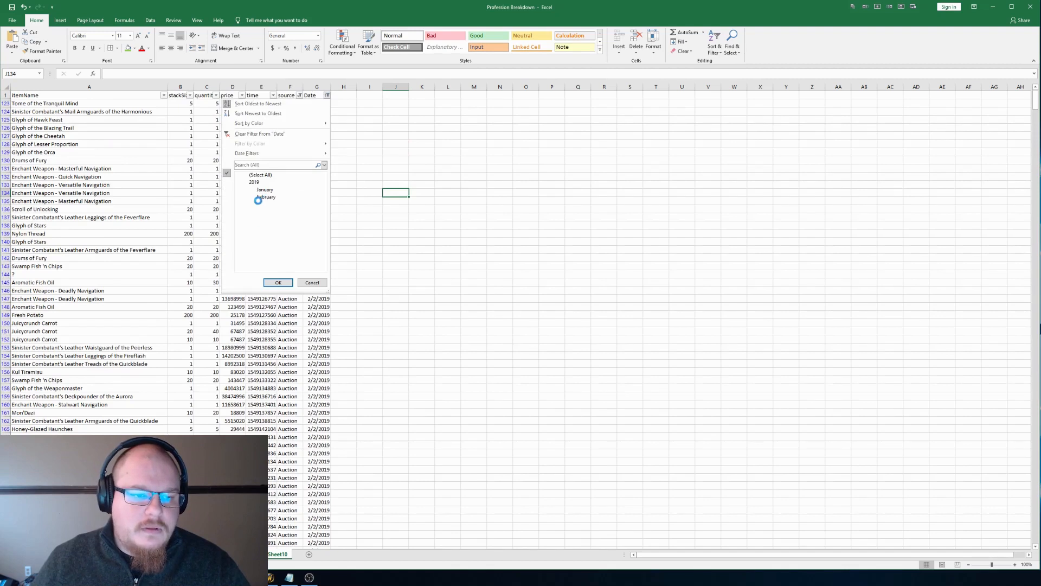
{"action": "left_click", "coordinate": [247, 197]}
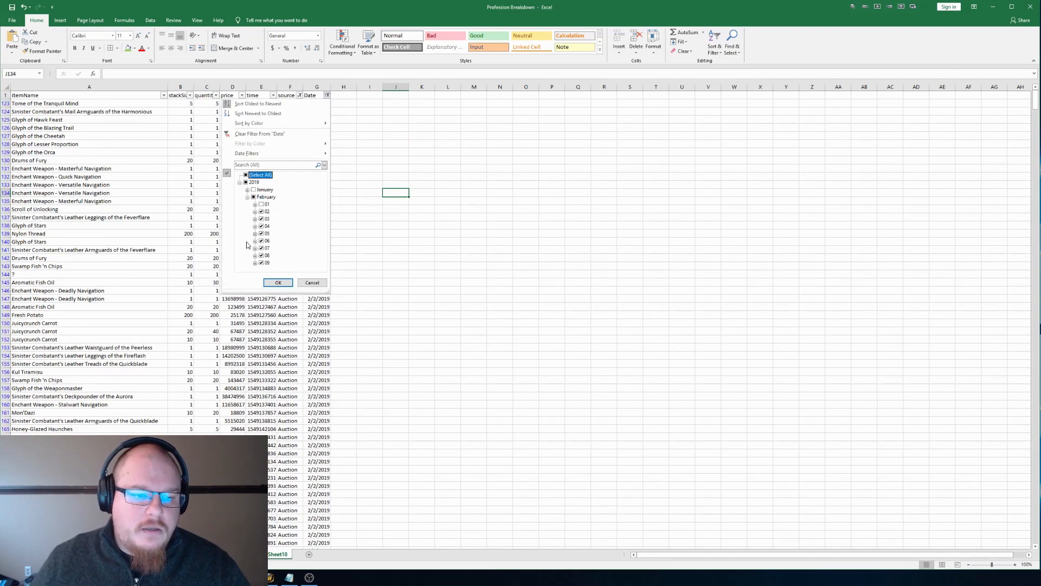
{"action": "left_click", "coordinate": [261, 264]}
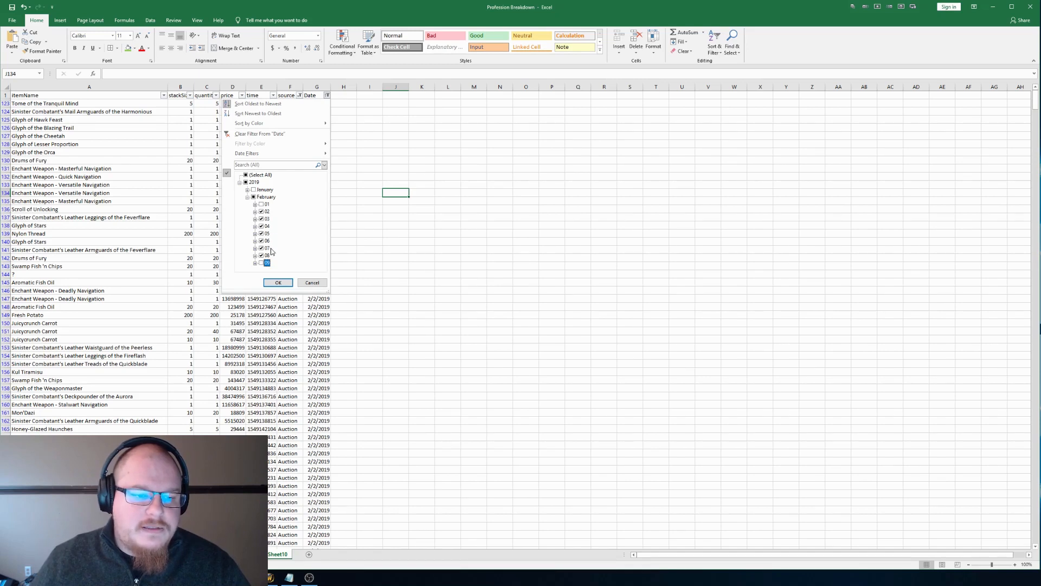
{"action": "left_click", "coordinate": [278, 283]}
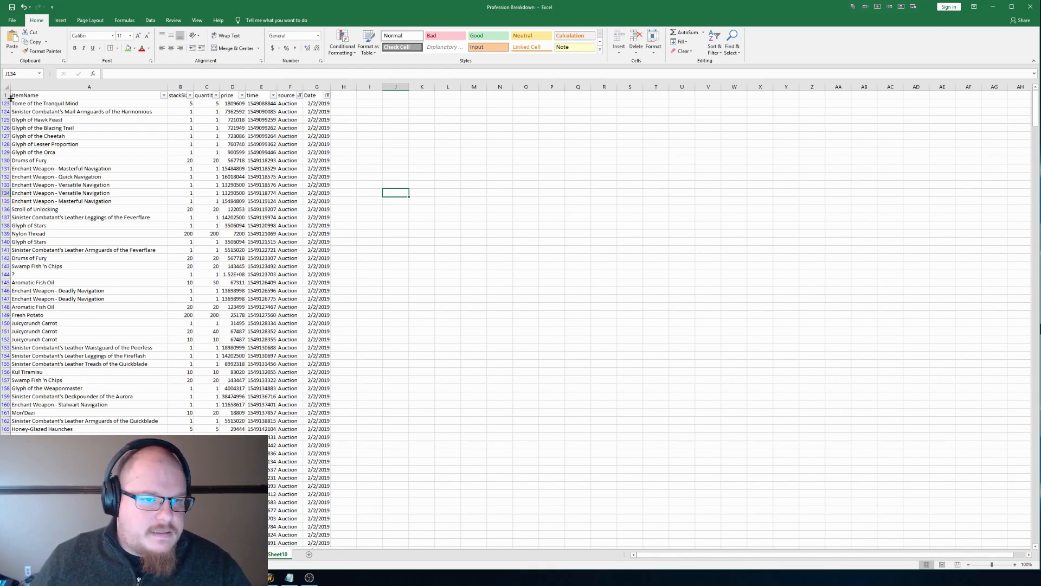
Step: Insert one blank column before the price column and another before the time column
{"action": "left_click", "coordinate": [233, 87]}
{"action": "right_click", "coordinate": [239, 87]}
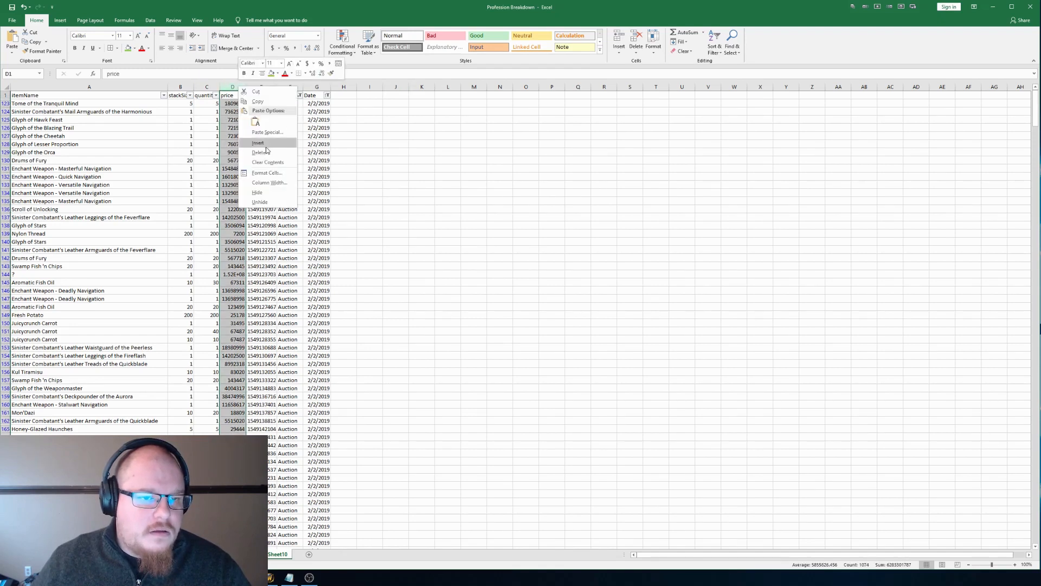
{"action": "left_click", "coordinate": [266, 144]}
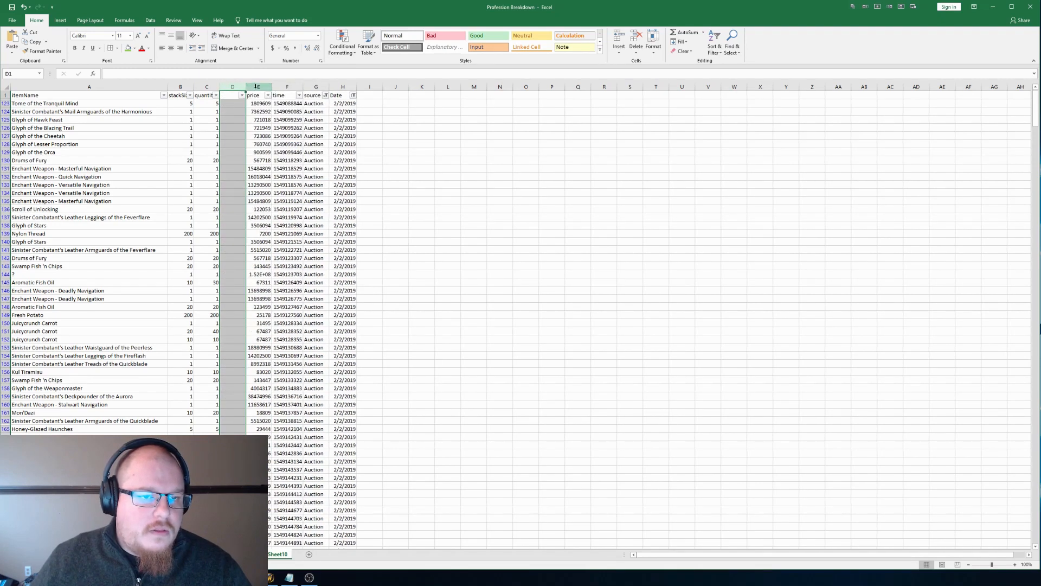
{"action": "left_click", "coordinate": [257, 86]}
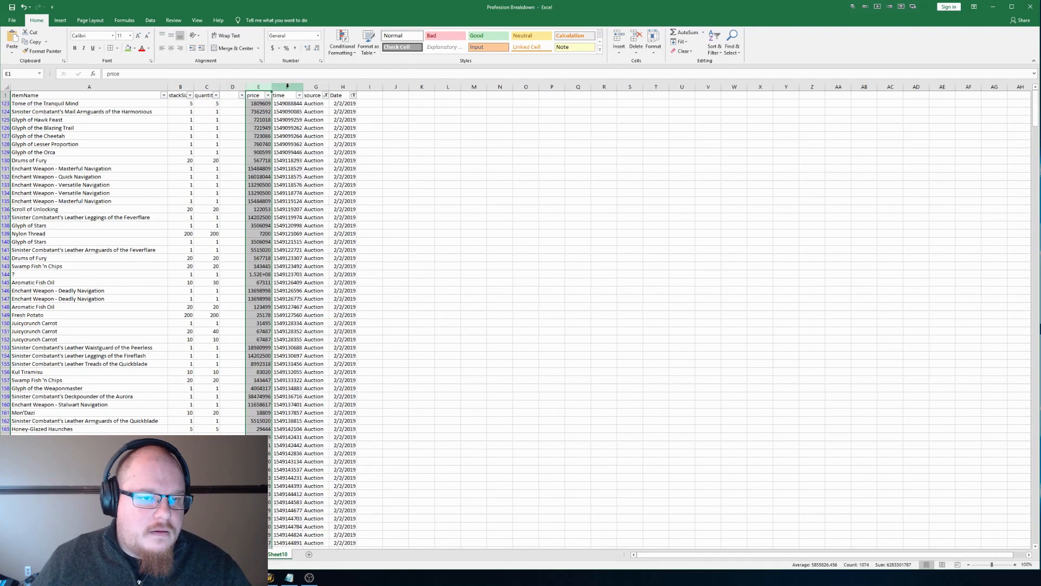
{"action": "left_click", "coordinate": [287, 87]}
{"action": "right_click", "coordinate": [287, 88]}
{"action": "left_click", "coordinate": [308, 144]}
Step: Enter the header "Number of Auction" in cell D1 and fit column D to its contents
{"action": "key", "text": "Left"}
{"action": "key", "text": "Left"}
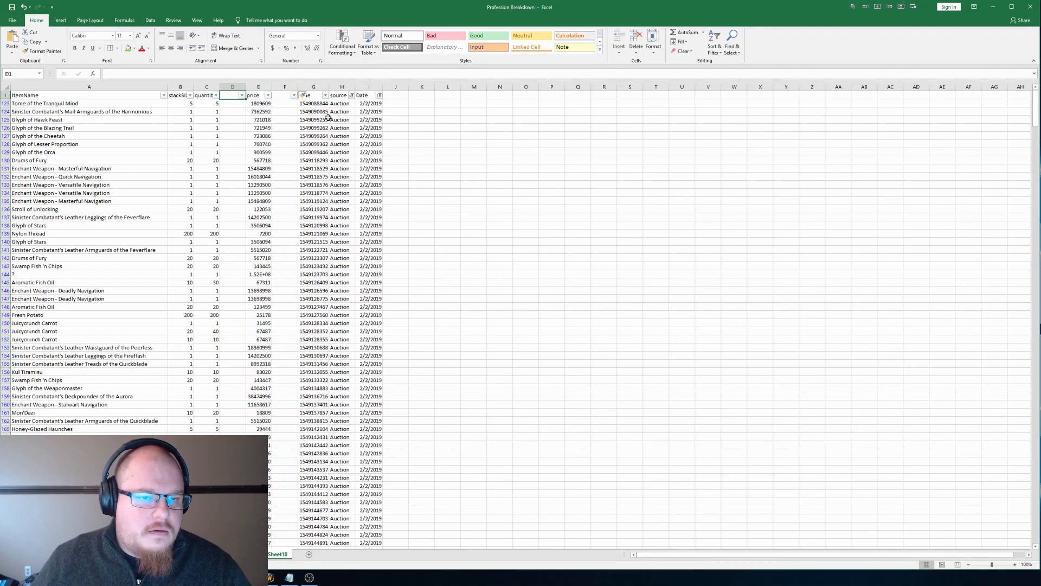
{"action": "type", "text": "Total"}
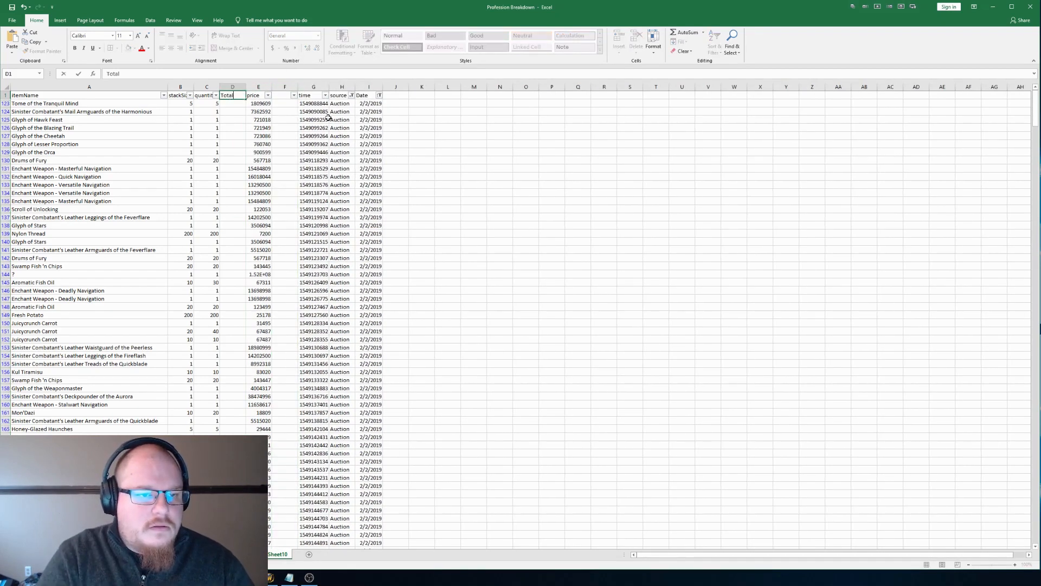
{"action": "type", "text": "Number of Auctions"}
{"action": "key", "text": "Return"}
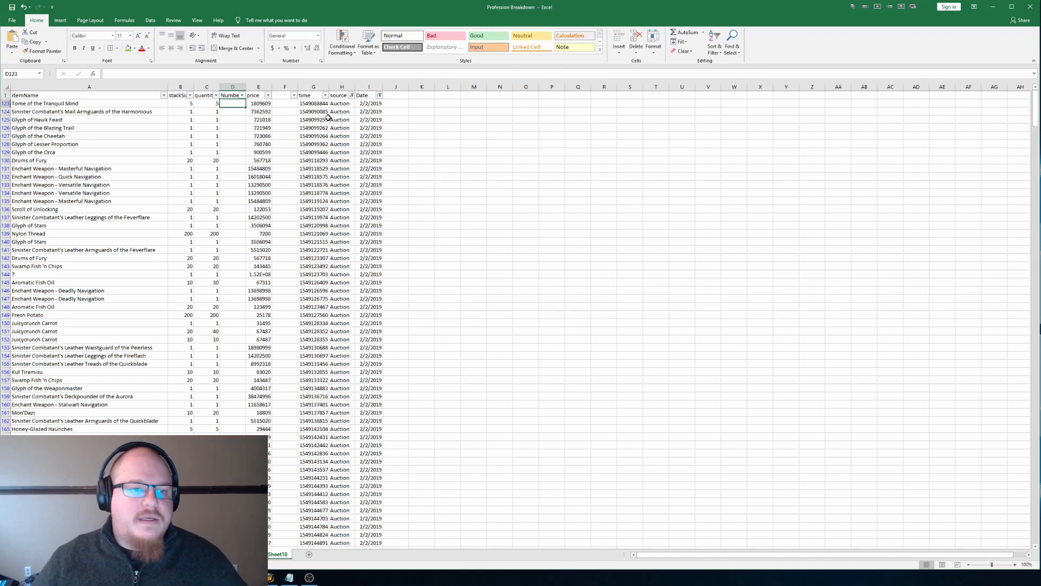
{"action": "double_click", "coordinate": [246, 86]}
{"action": "left_click", "coordinate": [245, 87]}
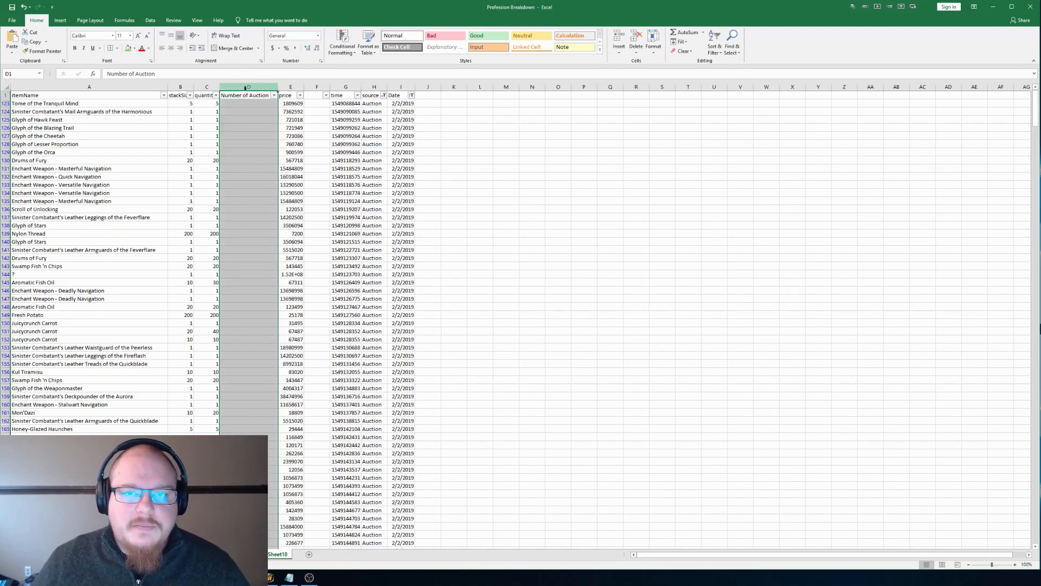
Step: Enter the formula =C123/B123 in cell D123 to divide quantity by stack size
{"action": "left_click", "coordinate": [255, 105]}
{"action": "type", "text": "="}
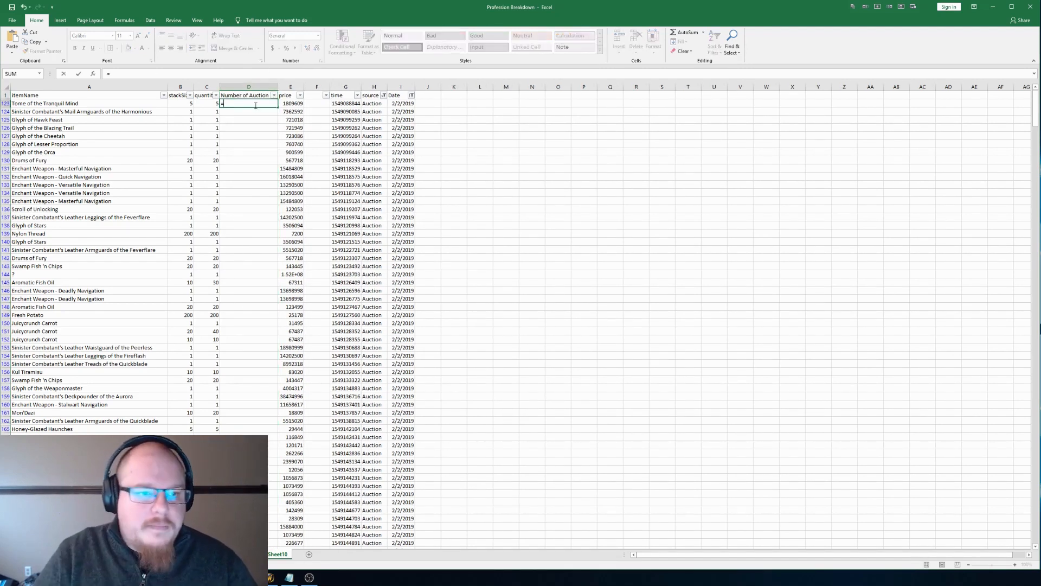
{"action": "key", "text": "Left"}
{"action": "type", "text": "/"}
{"action": "key", "text": "Left"}
{"action": "key", "text": "Left"}
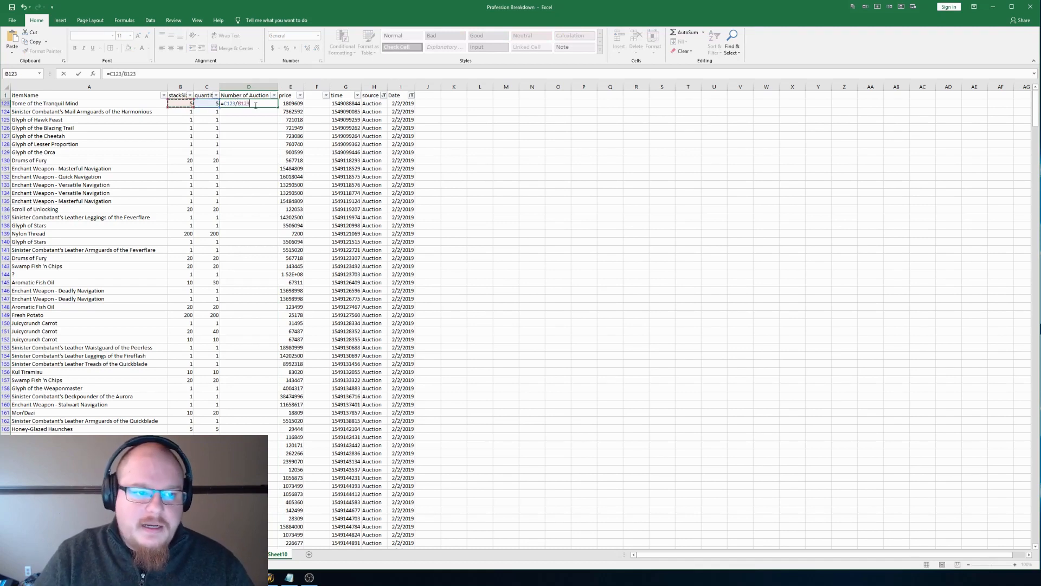
{"action": "key", "text": "Return"}
Step: Copy the formula from cell D123 down the Number of Auction column through the last filtered data row
{"action": "key", "text": "Up"}
{"action": "key", "text": "ctrl+c"}
{"action": "key", "text": "Down"}
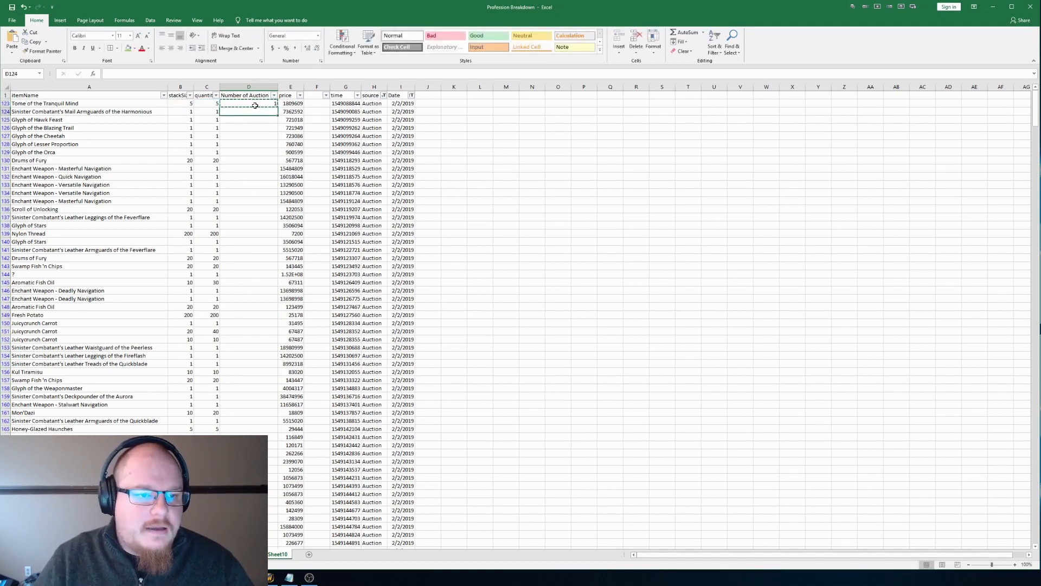
{"action": "scroll", "coordinate": [244, 312], "scroll_direction": "down", "scroll_amount": 9}
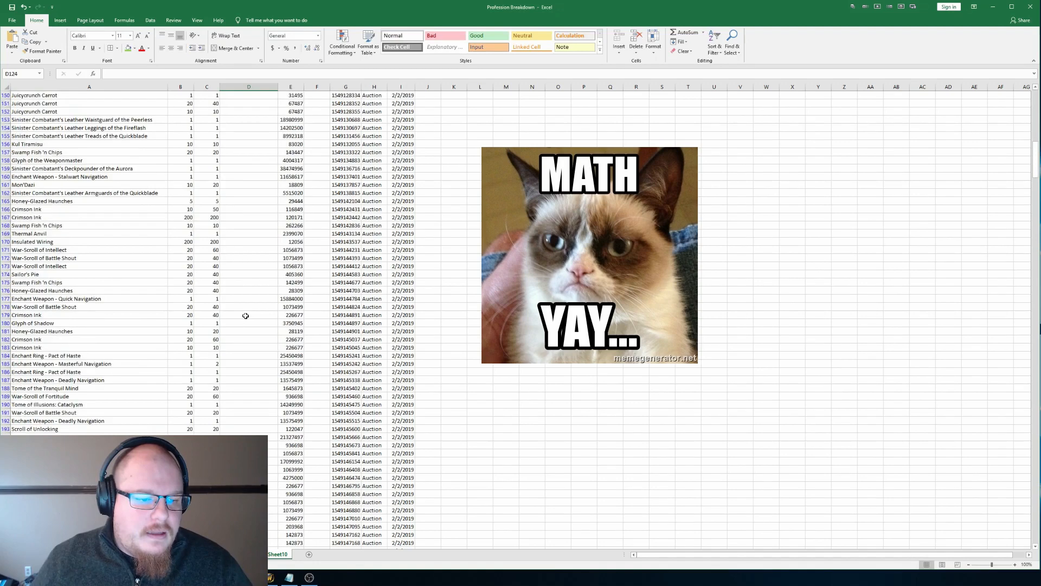
{"action": "scroll", "coordinate": [246, 316], "scroll_direction": "down", "scroll_amount": 20}
{"action": "scroll", "coordinate": [242, 339], "scroll_direction": "down", "scroll_amount": 20}
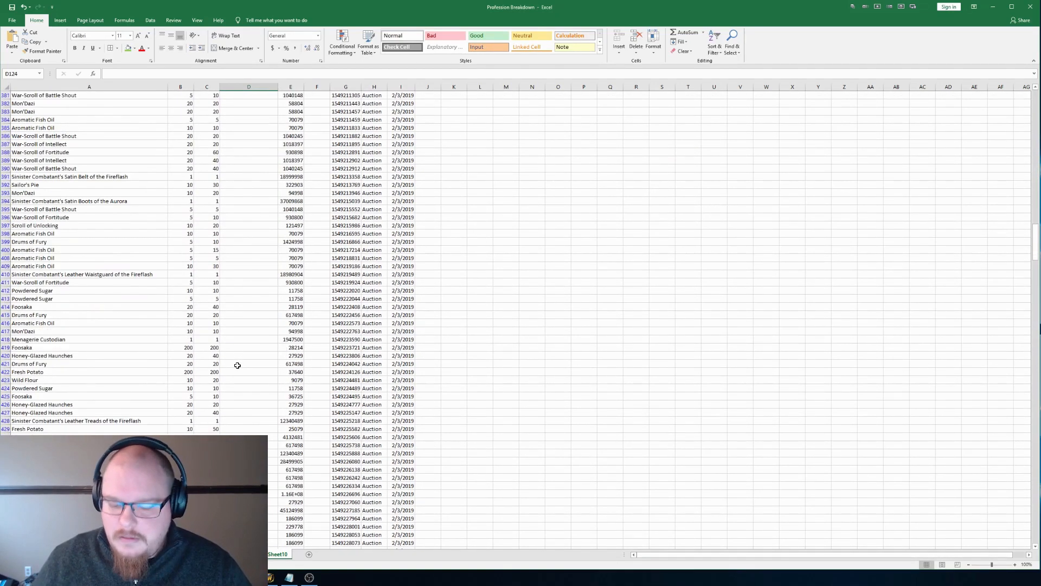
{"action": "key", "text": "shift+Page_Down"}
{"action": "key", "text": "shift+Page_Down"}
{"action": "key", "text": "shift+Page_Down"}
{"action": "key", "text": "shift+Page_Down"}
{"action": "key", "text": "shift+Page_Down"}
{"action": "key", "text": "shift+Page_Down"}
{"action": "key", "text": "shift+Page_Down"}
{"action": "key", "text": "shift+Page_Down"}
{"action": "key", "text": "shift+Page_Down"}
{"action": "key", "text": "shift+Page_Down"}
{"action": "key", "text": "shift+Page_Down"}
{"action": "key", "text": "shift+Page_Down"}
{"action": "key", "text": "shift+Page_Down"}
{"action": "key", "text": "shift+Page_Down"}
{"action": "key", "text": "shift+Page_Down"}
{"action": "key", "text": "shift+Page_Down"}
{"action": "key", "text": "shift+Page_Down"}
{"action": "key", "text": "shift+Page_Down"}
{"action": "key", "text": "shift+Page_Down"}
{"action": "key", "text": "shift+Page_Down"}
{"action": "key", "text": "shift+Page_Down"}
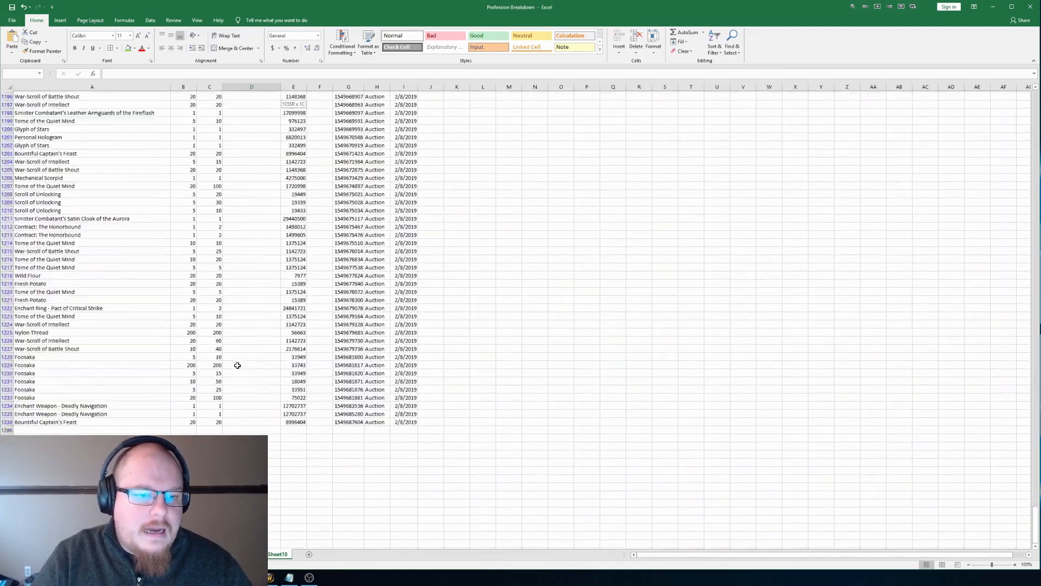
{"action": "key", "text": "shift+Down"}
{"action": "key", "text": "shift+Down"}
{"action": "key", "text": "shift+Down"}
{"action": "key", "text": "shift+Down"}
{"action": "key", "text": "shift+Down"}
{"action": "key", "text": "shift+Down"}
{"action": "key", "text": "shift+Down"}
{"action": "key", "text": "shift+Down"}
{"action": "key", "text": "shift+Down"}
{"action": "key", "text": "shift+Down"}
{"action": "key", "text": "shift+Down"}
{"action": "key", "text": "shift+Down"}
{"action": "key", "text": "shift+Down"}
{"action": "key", "text": "shift+Down"}
{"action": "key", "text": "shift+Down"}
{"action": "key", "text": "shift+Down"}
{"action": "key", "text": "shift+Down"}
{"action": "key", "text": "shift+Down"}
{"action": "key", "text": "shift+Down"}
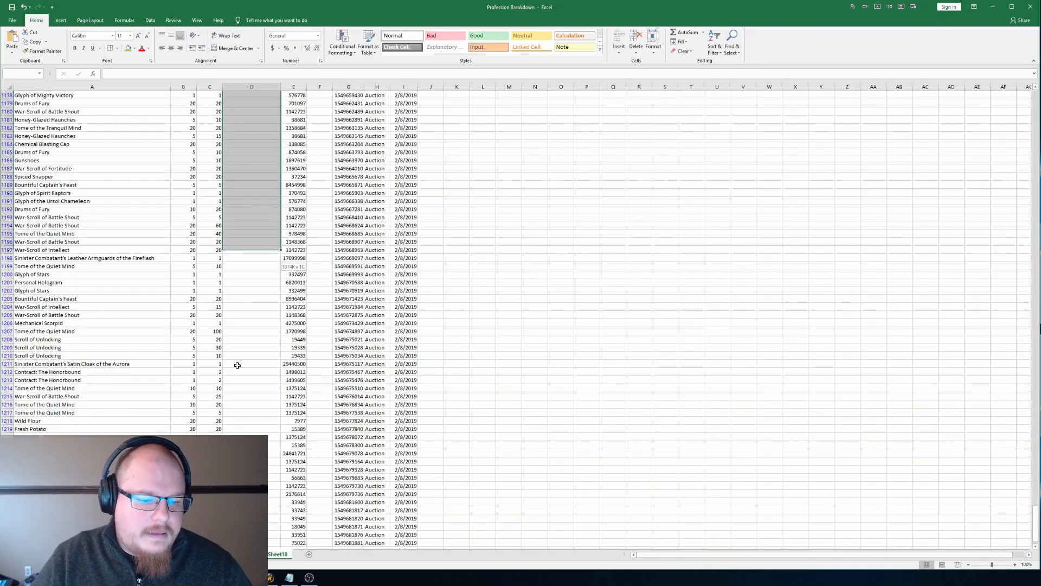
{"action": "key", "text": "shift+Down"}
{"action": "key", "text": "shift+Down"}
{"action": "key", "text": "shift+Down"}
{"action": "key", "text": "shift+Down"}
{"action": "key", "text": "shift+Down"}
{"action": "key", "text": "shift+Down"}
{"action": "key", "text": "shift+Down"}
{"action": "key", "text": "shift+Down"}
{"action": "key", "text": "shift+Down"}
{"action": "key", "text": "shift+Down"}
{"action": "key", "text": "shift+Down"}
{"action": "key", "text": "shift+Down"}
{"action": "key", "text": "shift+Down"}
{"action": "key", "text": "shift+Down"}
{"action": "key", "text": "shift+Down"}
{"action": "key", "text": "shift+Down"}
{"action": "key", "text": "shift+Down"}
{"action": "key", "text": "shift+Down"}
{"action": "key", "text": "shift+Down"}
{"action": "key", "text": "shift+Down"}
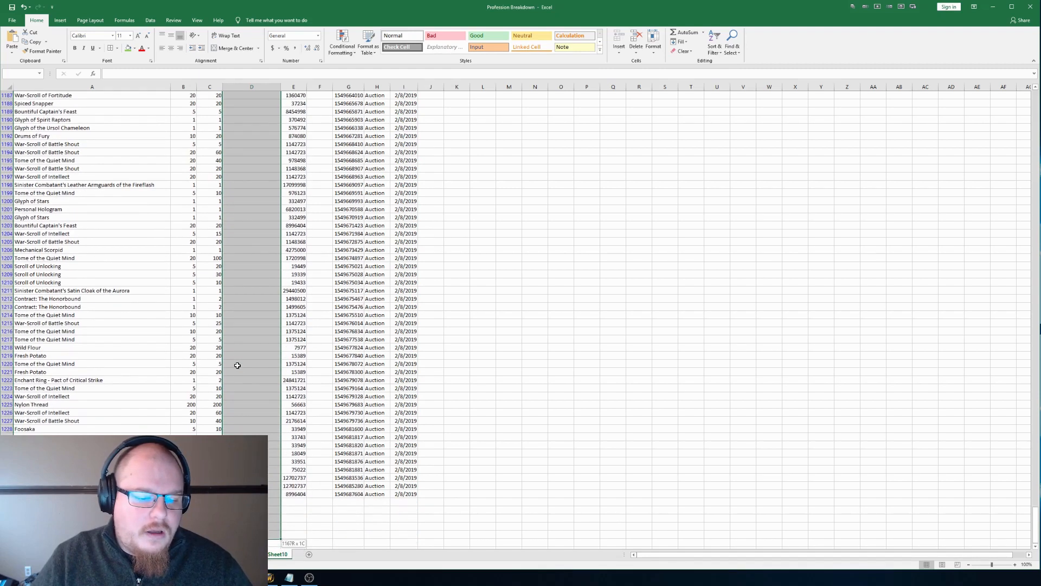
{"action": "key", "text": "shift+Up"}
{"action": "key", "text": "shift+Up"}
{"action": "key", "text": "shift+Up"}
{"action": "key", "text": "shift+Up"}
{"action": "key", "text": "shift+Up"}
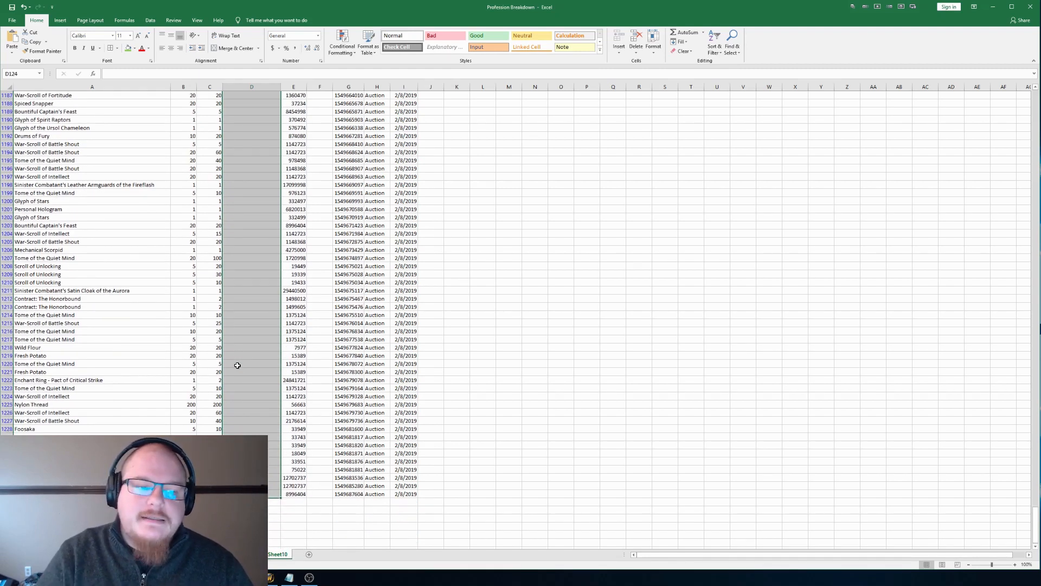
{"action": "key", "text": "Return"}
Step: Check the Number of Auction results against stack size and quantity, particularly for Aromatic Fish Oil in row 145
{"action": "left_click", "coordinate": [243, 232]}
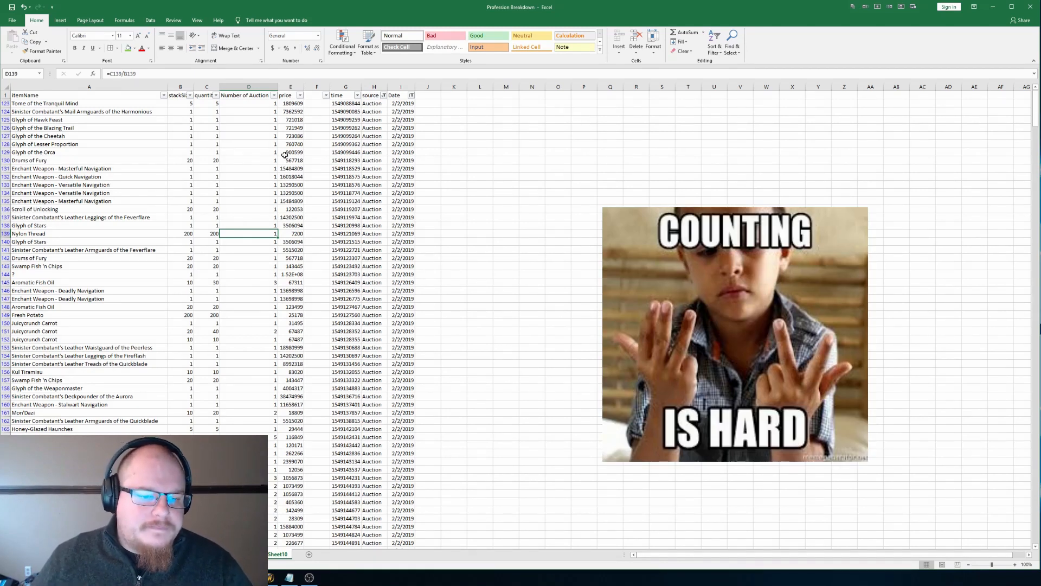
{"action": "key", "text": "Down"}
{"action": "key", "text": "Down"}
{"action": "key", "text": "Down"}
{"action": "key", "text": "Down"}
{"action": "key", "text": "Down"}
{"action": "key", "text": "Down"}
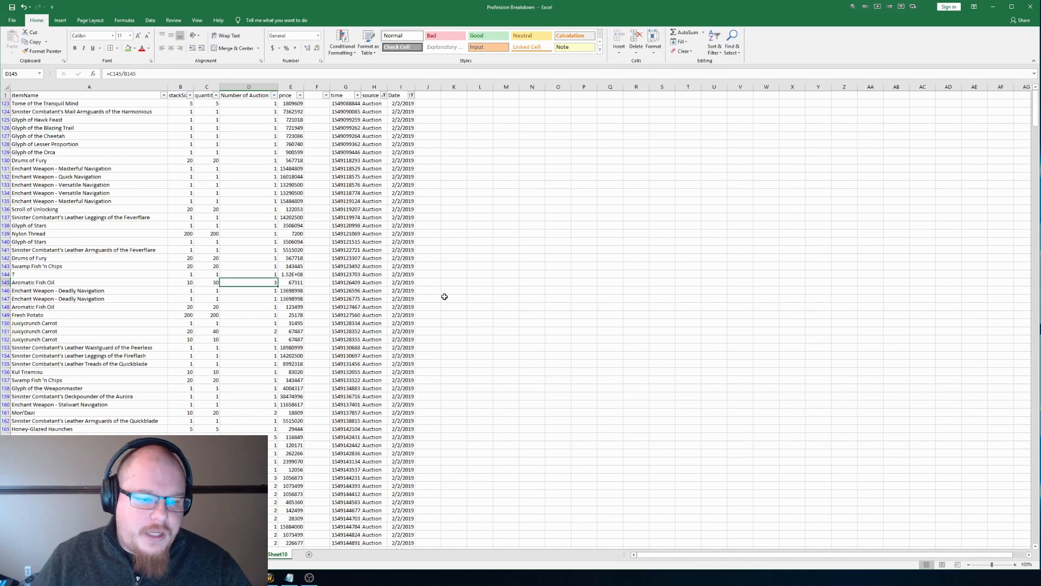
{"action": "key", "text": "Left"}
{"action": "key", "text": "Left"}
{"action": "key", "text": "Right"}
{"action": "key", "text": "Right"}
{"action": "key", "text": "Right"}
{"action": "key", "text": "Right"}
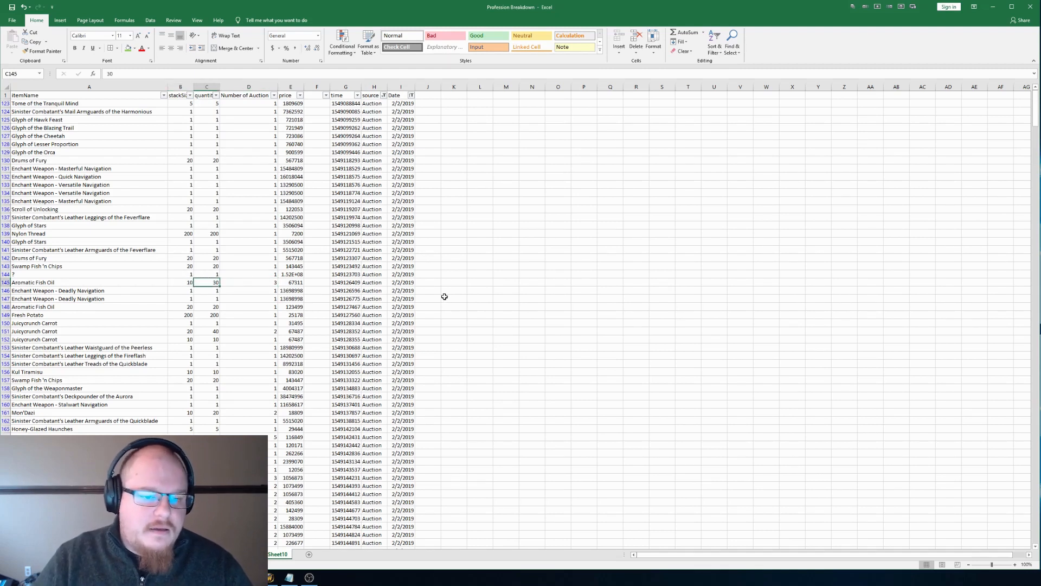
{"action": "key", "text": "Up"}
{"action": "key", "text": "Up"}
{"action": "key", "text": "Up"}
{"action": "key", "text": "Up"}
{"action": "key", "text": "Up"}
{"action": "key", "text": "Up"}
{"action": "key", "text": "Up"}
{"action": "key", "text": "Up"}
{"action": "key", "text": "Up"}
{"action": "key", "text": "Up"}
{"action": "key", "text": "Up"}
{"action": "key", "text": "Up"}
{"action": "key", "text": "Up"}
{"action": "key", "text": "Up"}
{"action": "key", "text": "Up"}
{"action": "key", "text": "Up"}
{"action": "key", "text": "Up"}
{"action": "key", "text": "Up"}
{"action": "key", "text": "Up"}
{"action": "key", "text": "Up"}
{"action": "key", "text": "Up"}
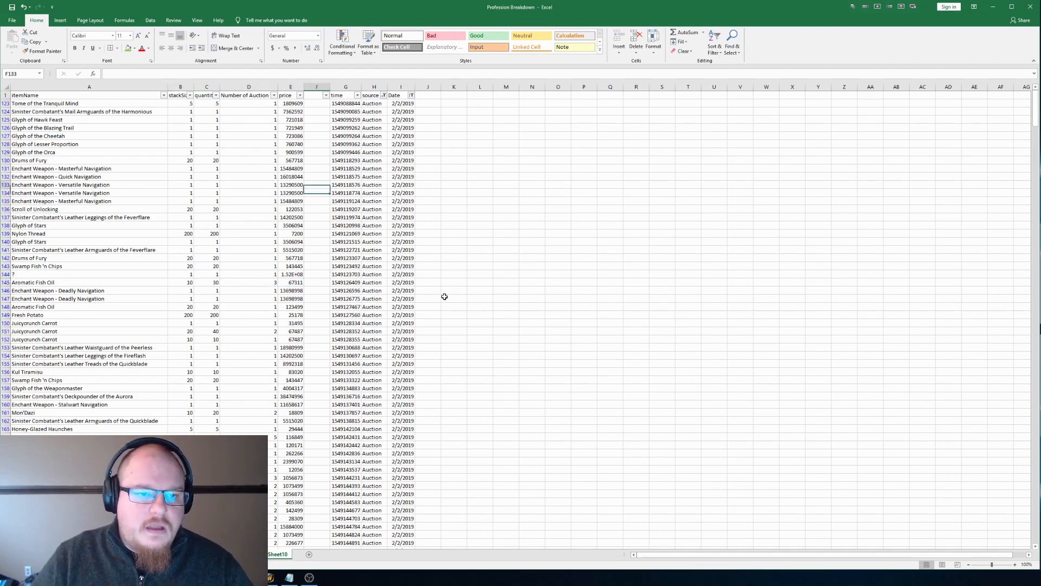
{"action": "key", "text": "Left"}
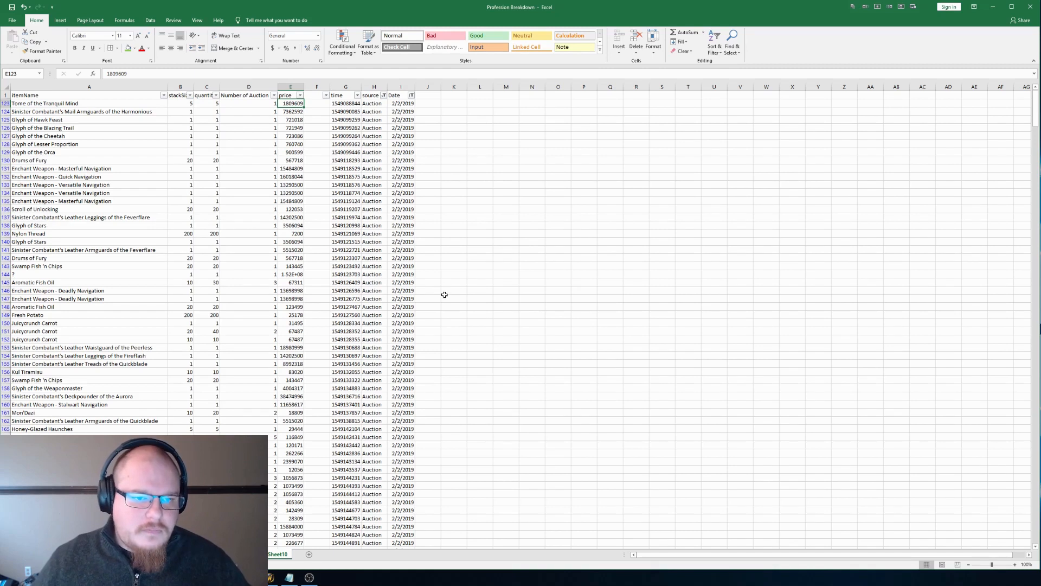
Step: Enter 10000 in cell L126 and fit the price column to its contents
{"action": "left_click", "coordinate": [488, 126]}
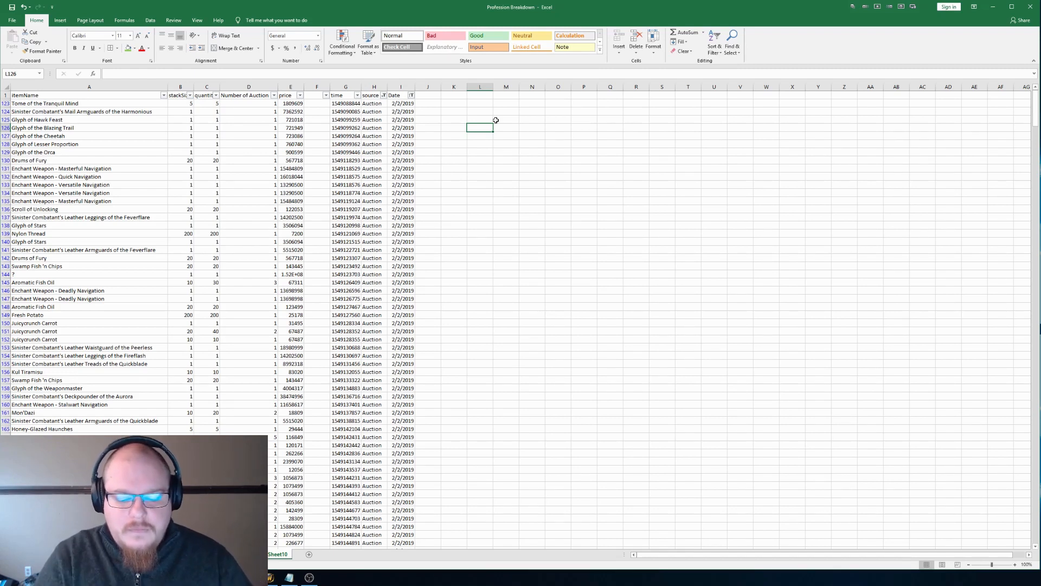
{"action": "type", "text": "10000"}
{"action": "key", "text": "Return"}
{"action": "key", "text": "Up"}
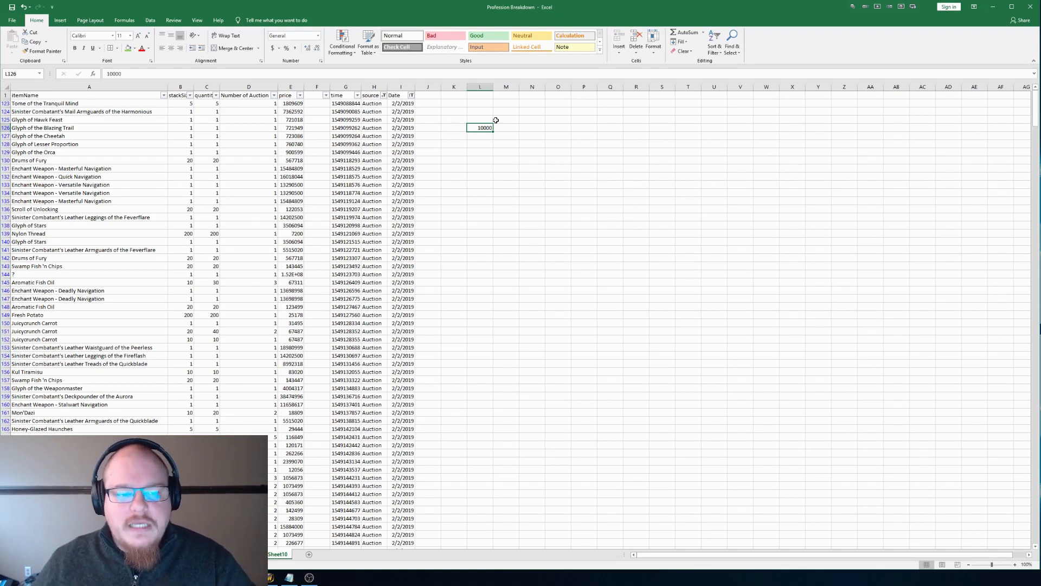
{"action": "double_click", "coordinate": [304, 86]}
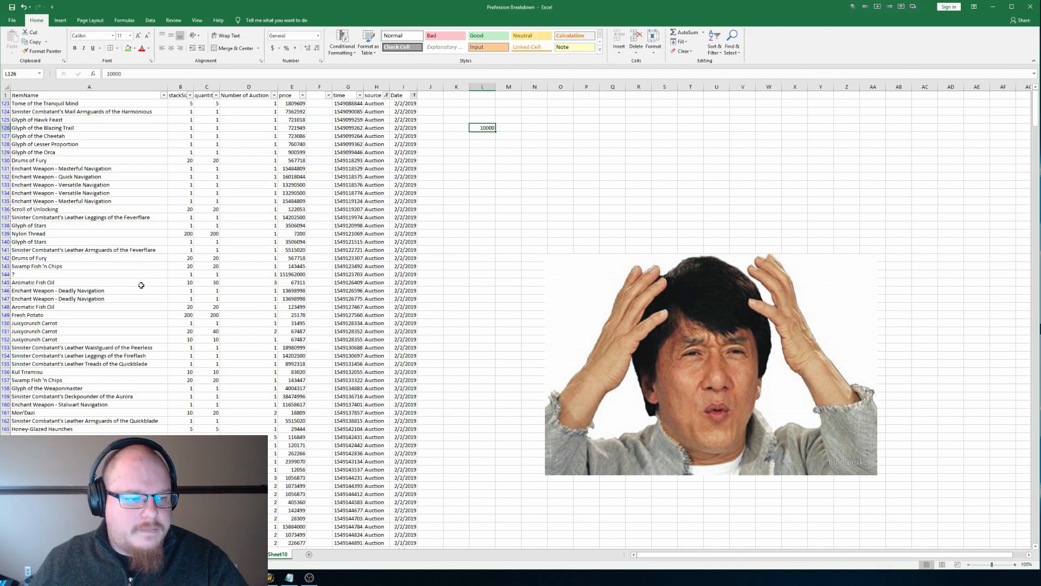
Step: Examine the item name and price of the "?" entry in row 144
{"action": "left_click", "coordinate": [281, 273]}
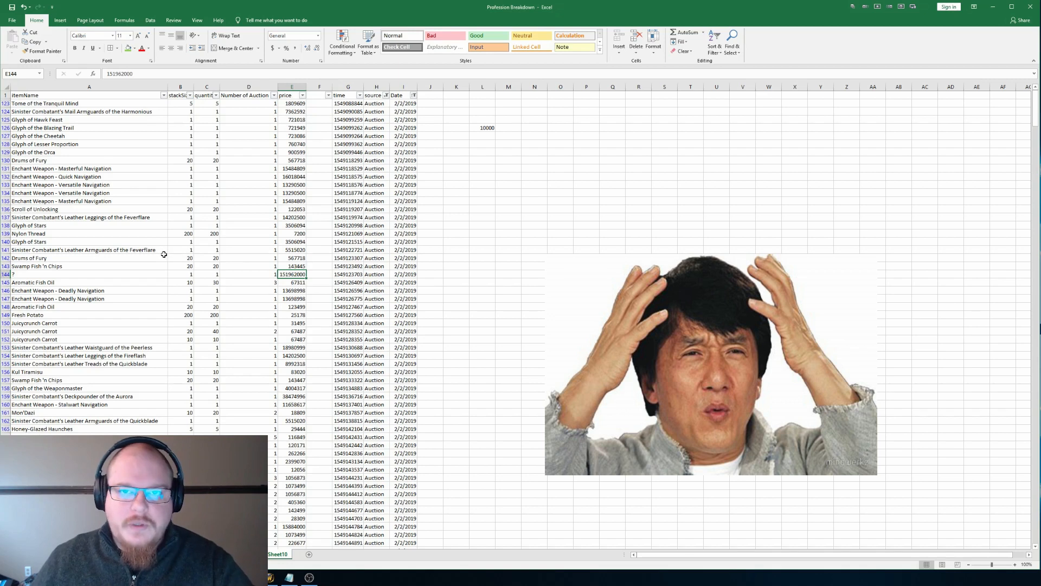
{"action": "double_click", "coordinate": [49, 273]}
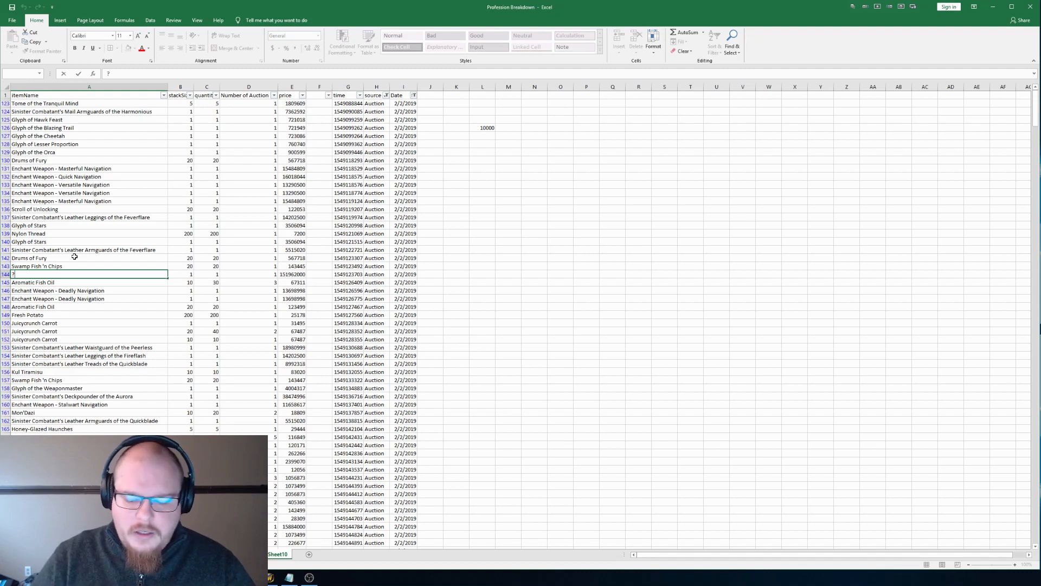
{"action": "key", "text": "Return"}
{"action": "key", "text": "Right"}
{"action": "key", "text": "Right"}
{"action": "key", "text": "Right"}
{"action": "key", "text": "Right"}
{"action": "key", "text": "Up"}
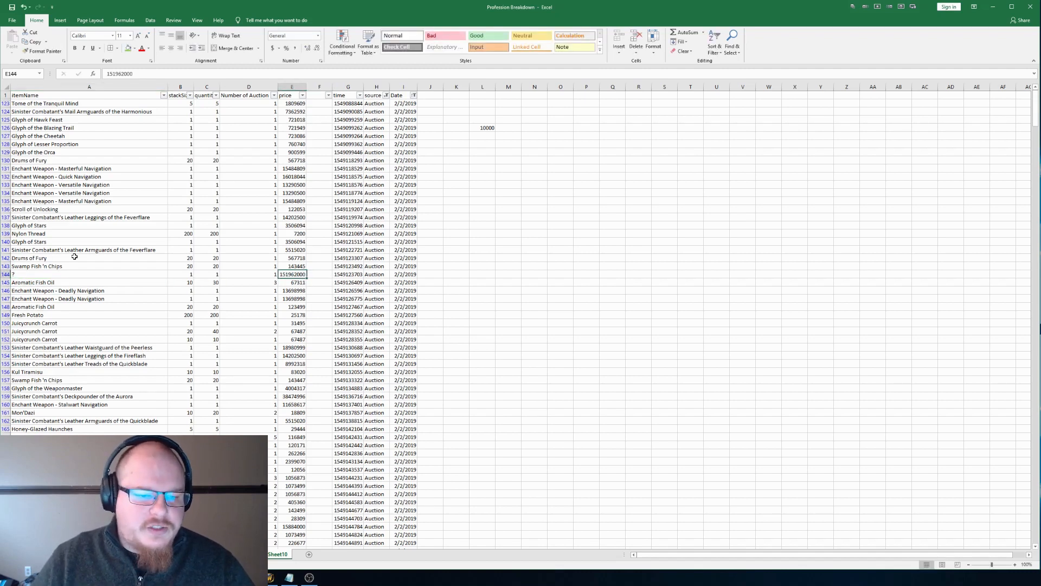
{"action": "key", "text": "Up"}
{"action": "key", "text": "Up"}
{"action": "key", "text": "Up"}
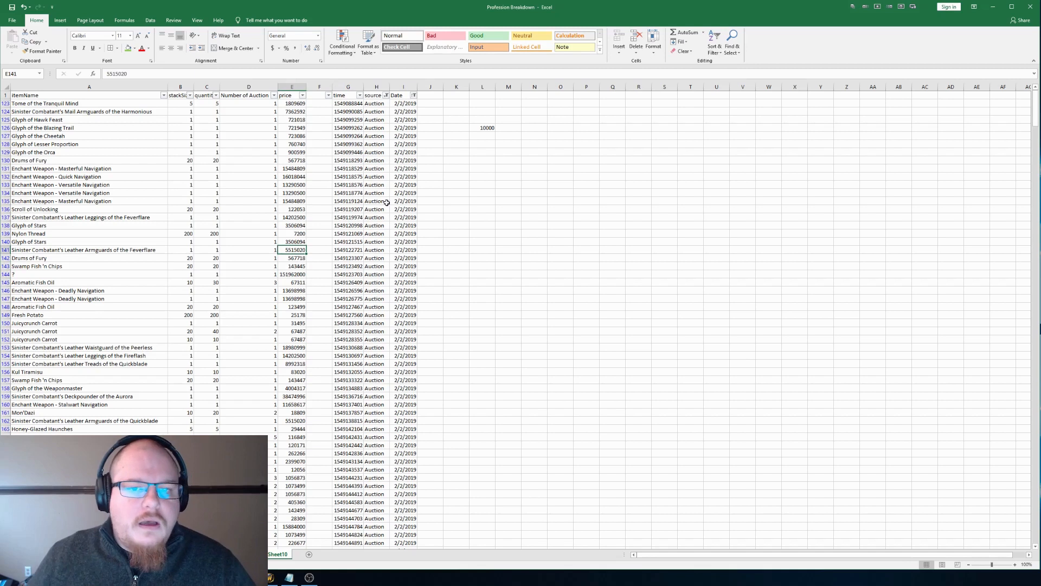
Step: Copy the value 10000 from cell L126
{"action": "left_click", "coordinate": [486, 130]}
{"action": "key", "text": "ctrl+c"}
{"action": "left_click", "coordinate": [12, 52]}
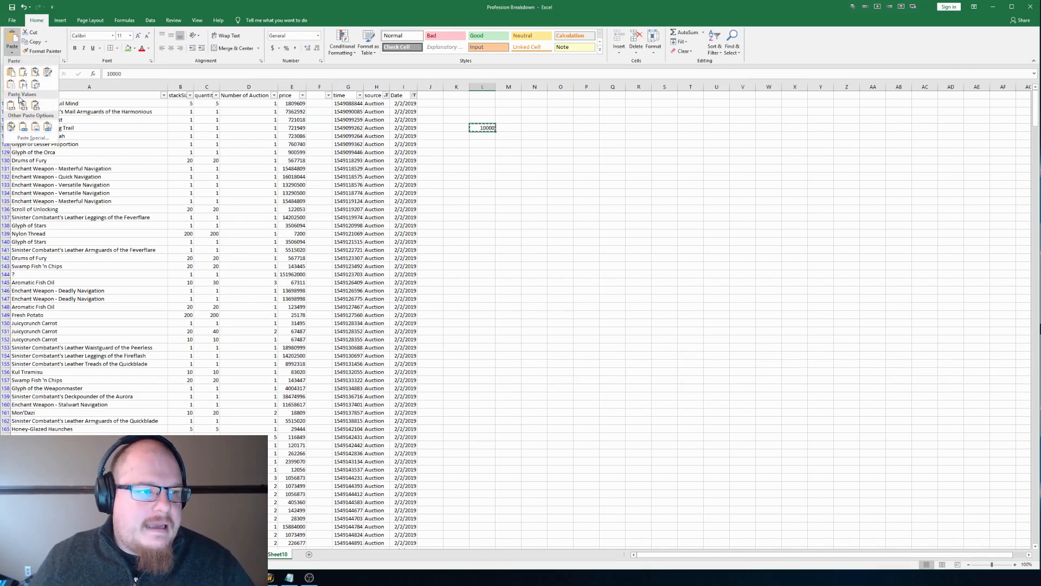
{"action": "left_click", "coordinate": [498, 170]}
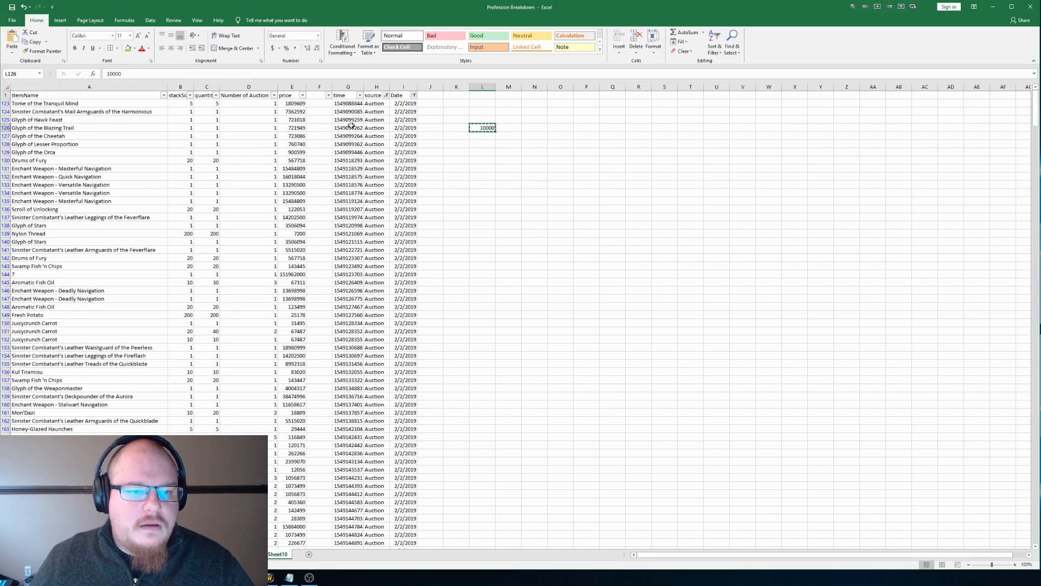
Step: Divide all prices from E123 through the last filtered data row by the copied value with the Paste Special Divide operation
{"action": "left_click", "coordinate": [292, 87]}
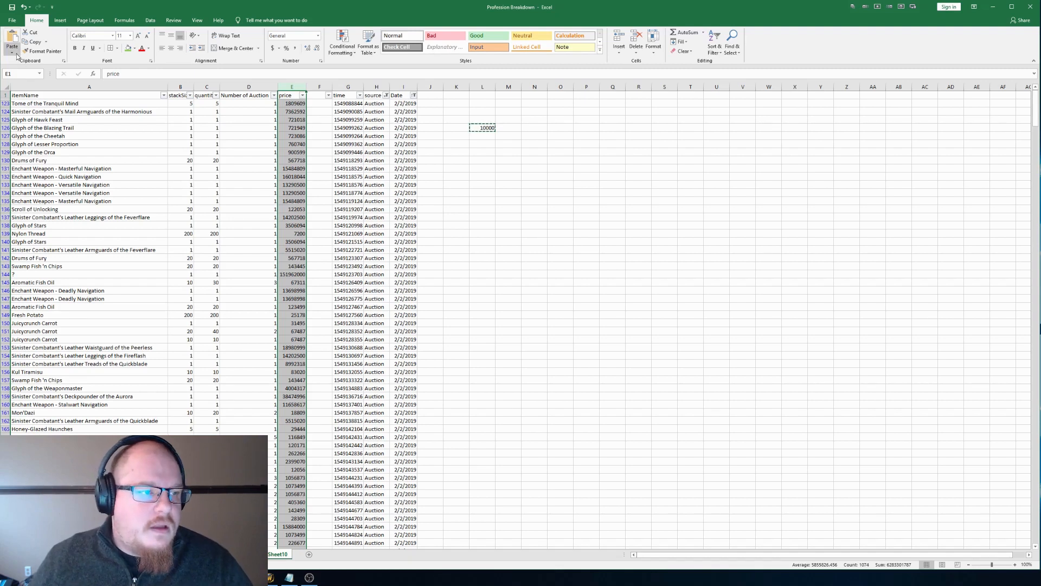
{"action": "key", "text": "Down"}
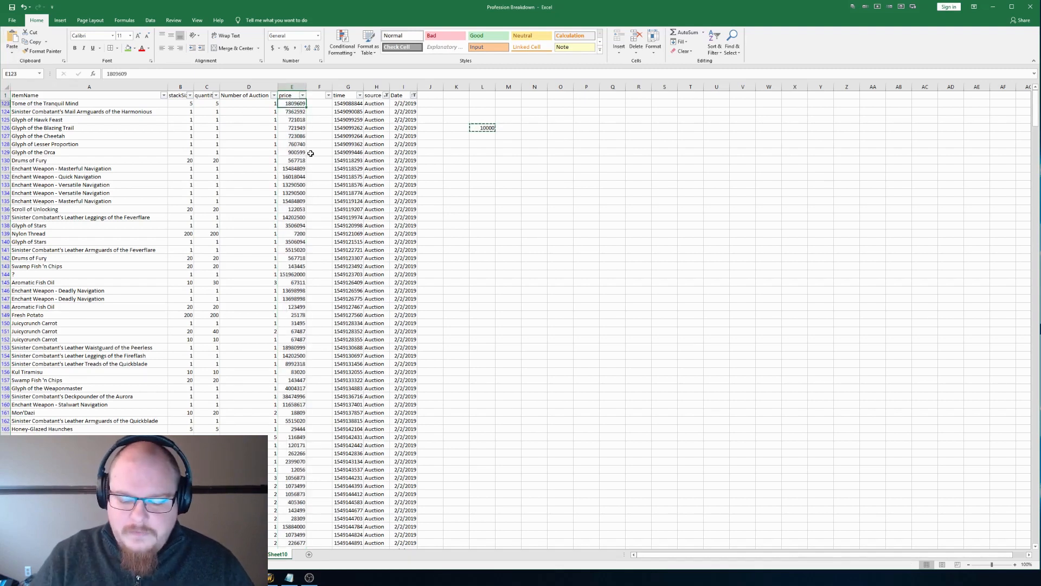
{"action": "key", "text": "shift+Page_Down"}
{"action": "key", "text": "shift+Page_Down"}
{"action": "key", "text": "shift+Page_Down"}
{"action": "key", "text": "shift+Page_Down"}
{"action": "key", "text": "shift+Page_Down"}
{"action": "key", "text": "shift+Page_Down"}
{"action": "key", "text": "shift+Page_Down"}
{"action": "key", "text": "shift+Page_Down"}
{"action": "key", "text": "shift+Page_Down"}
{"action": "key", "text": "shift+Page_Down"}
{"action": "key", "text": "shift+Page_Down"}
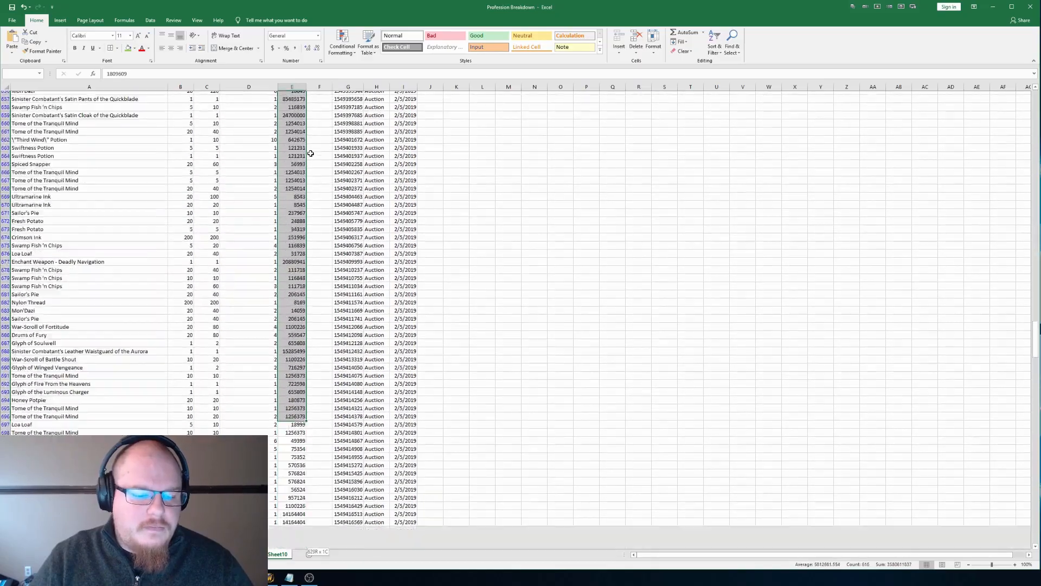
{"action": "key", "text": "shift+Page_Down"}
{"action": "key", "text": "shift+Page_Down"}
{"action": "key", "text": "shift+Page_Down"}
{"action": "key", "text": "shift+Page_Down"}
{"action": "key", "text": "shift+Page_Down"}
{"action": "key", "text": "shift+Page_Down"}
{"action": "key", "text": "shift+Page_Down"}
{"action": "key", "text": "shift+Page_Down"}
{"action": "key", "text": "shift+Page_Down"}
{"action": "key", "text": "shift+Page_Down"}
{"action": "key", "text": "shift+Page_Down"}
{"action": "key", "text": "shift+Page_Down"}
{"action": "key", "text": "shift+Page_Down"}
{"action": "key", "text": "shift+Page_Up"}
{"action": "key", "text": "shift+Page_Up"}
{"action": "key", "text": "shift+Page_Up"}
{"action": "key", "text": "shift+Page_Down"}
{"action": "key", "text": "shift+Up"}
{"action": "left_click", "coordinate": [11, 50]}
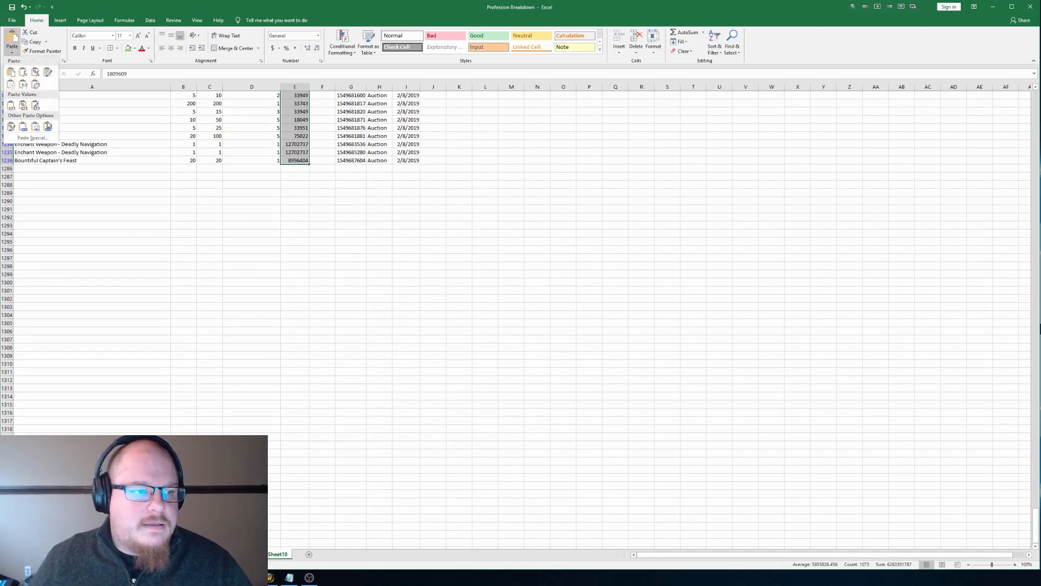
{"action": "left_click", "coordinate": [32, 137]}
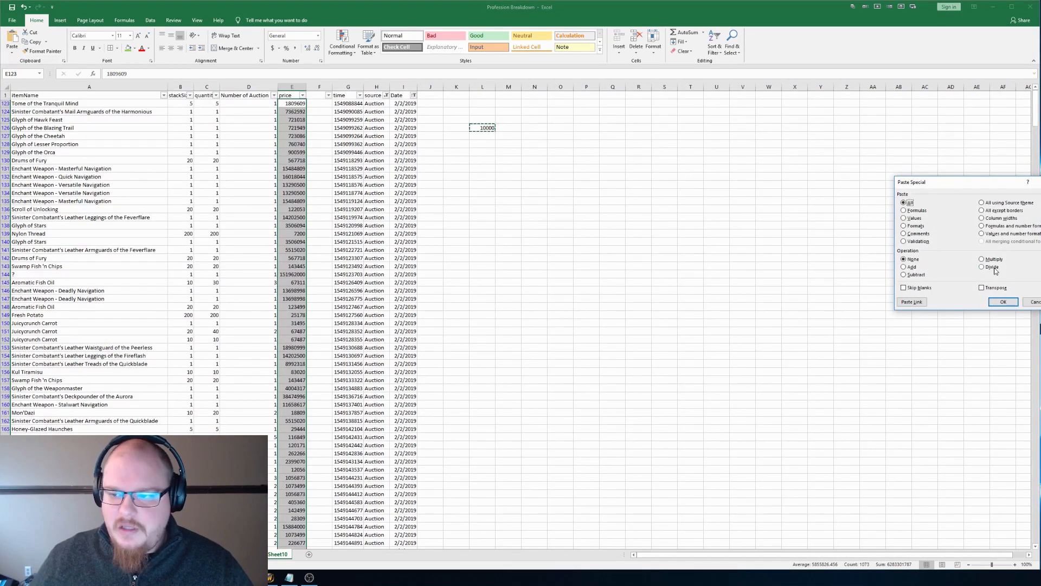
{"action": "left_click", "coordinate": [992, 267]}
{"action": "key", "text": "Return"}
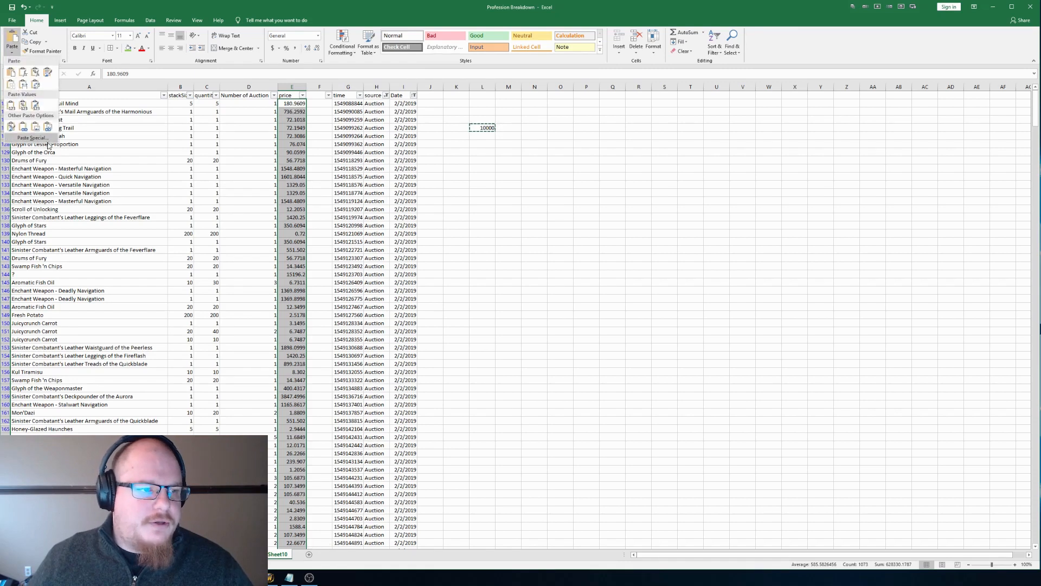
Step: Apply the Paste Special division to the selected prices a second time and undo it
{"action": "left_click", "coordinate": [32, 137]}
{"action": "left_click", "coordinate": [988, 267]}
{"action": "key", "text": "Return"}
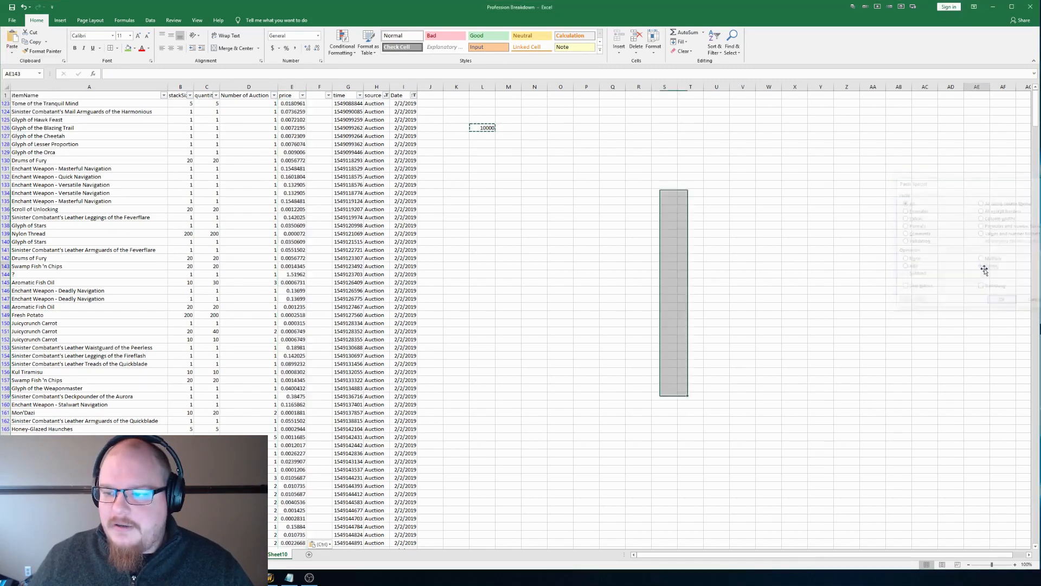
{"action": "left_click", "coordinate": [985, 266]}
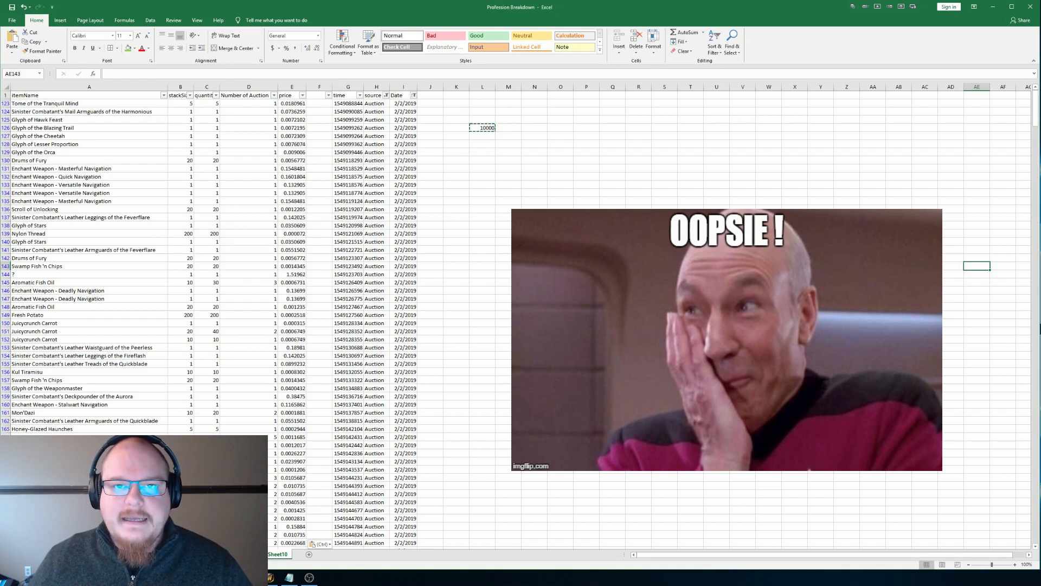
{"action": "key", "text": "ctrl+z"}
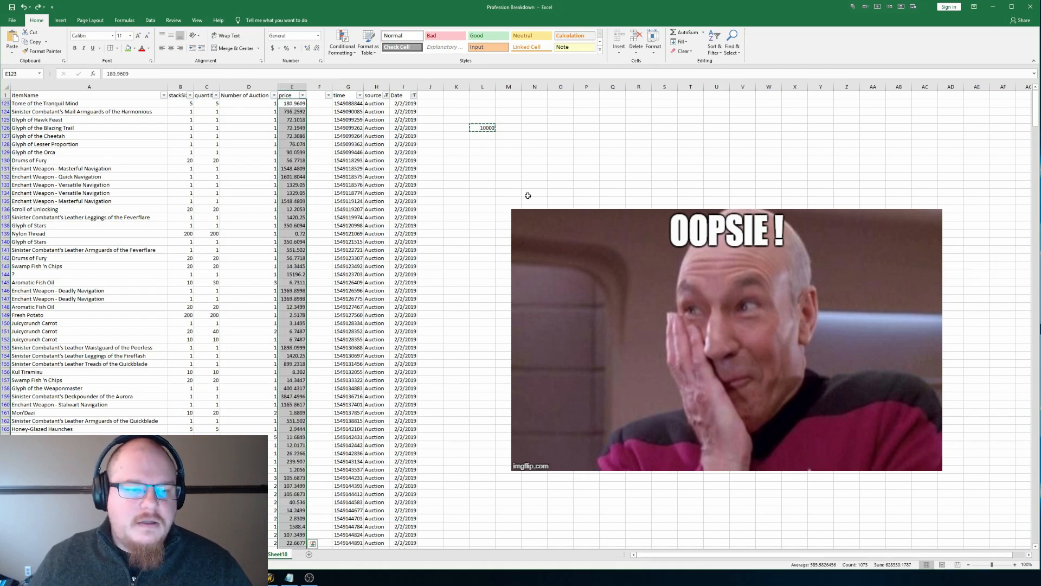
{"action": "left_click", "coordinate": [10, 52]}
{"action": "left_click", "coordinate": [29, 136]}
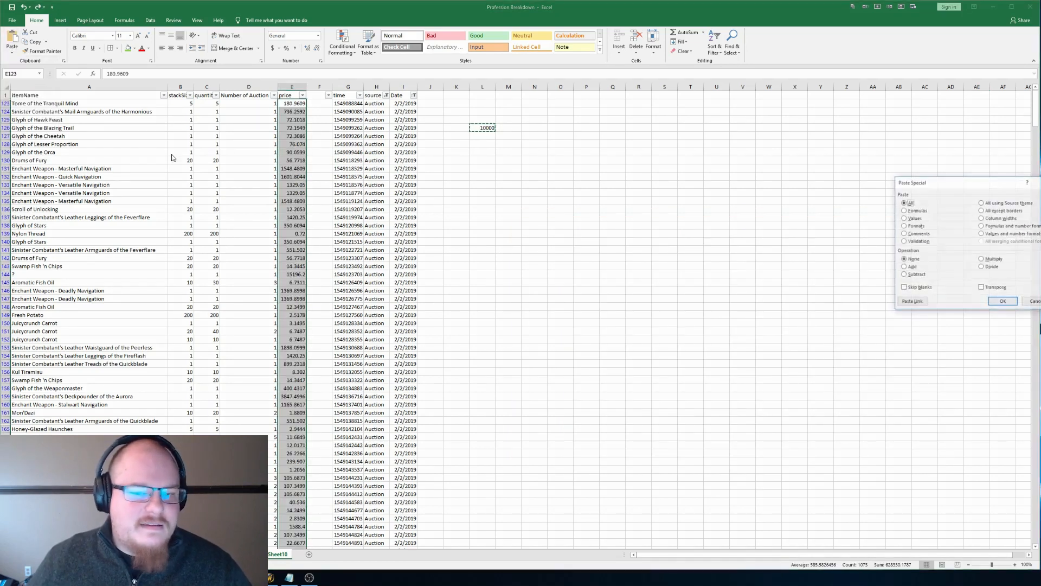
{"action": "left_click", "coordinate": [982, 267]}
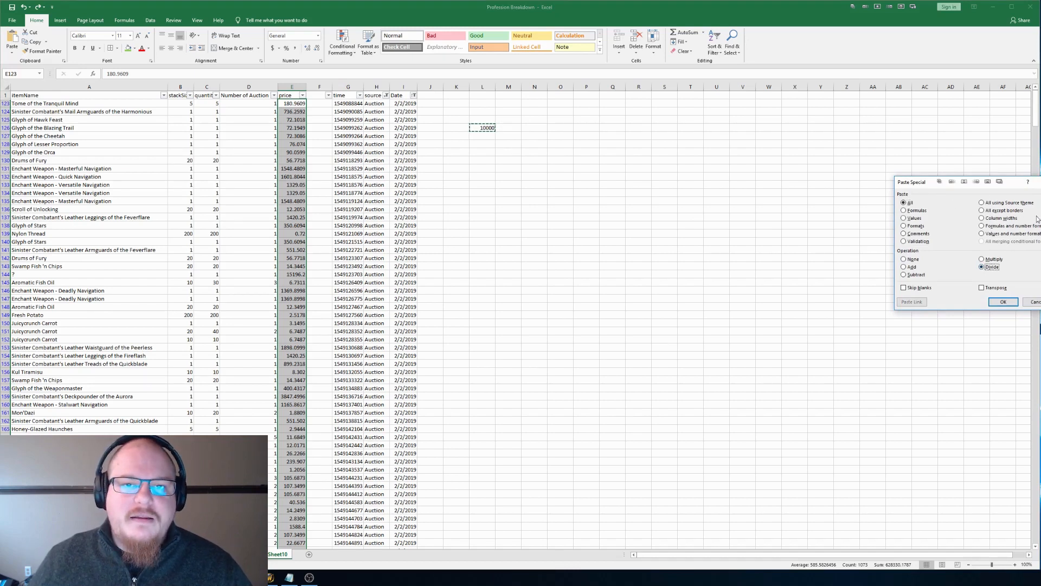
{"action": "left_click", "coordinate": [1033, 301]}
Step: Delete the helper value 10000 from cell L126
{"action": "left_click", "coordinate": [518, 204]}
{"action": "left_click", "coordinate": [485, 129]}
{"action": "key", "text": "Delete"}
{"action": "key", "text": "Left"}
{"action": "key", "text": "Left"}
{"action": "key", "text": "Left"}
{"action": "key", "text": "Right"}
{"action": "key", "text": "Left"}
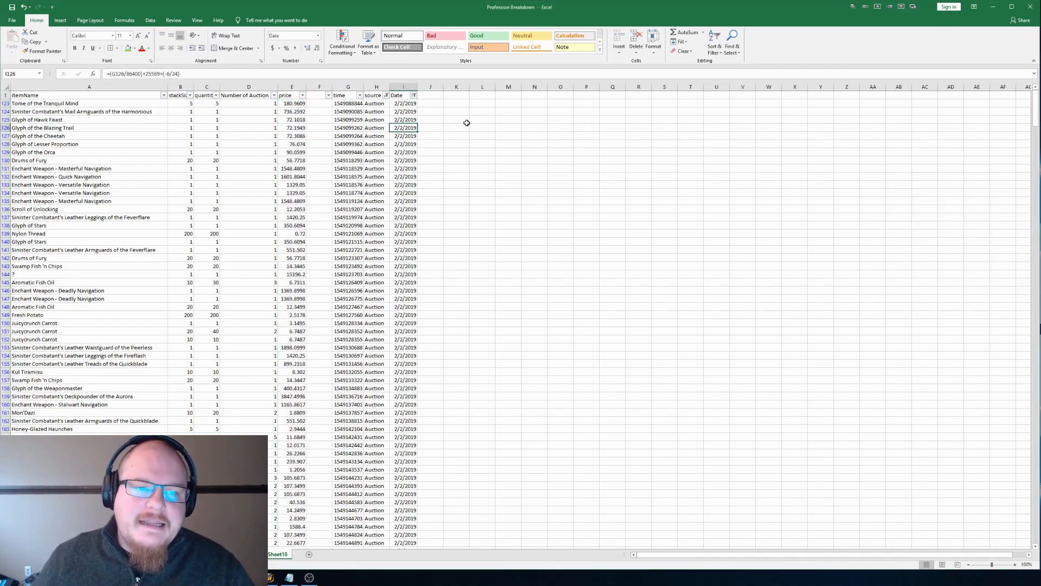
Step: Review the converted prices down to row 144 and examine the item name and price of its "?" entry
{"action": "left_click", "coordinate": [297, 120]}
{"action": "key", "text": "Down"}
{"action": "key", "text": "Down"}
{"action": "key", "text": "Down"}
{"action": "key", "text": "Down"}
{"action": "key", "text": "Down"}
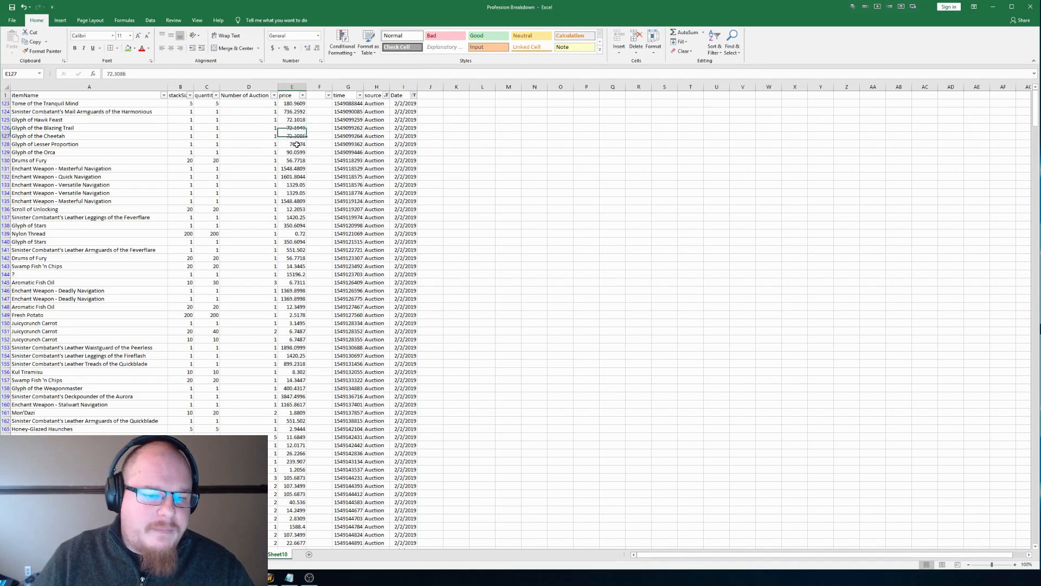
{"action": "key", "text": "Down"}
{"action": "key", "text": "Down"}
{"action": "key", "text": "Down"}
{"action": "key", "text": "Down"}
{"action": "key", "text": "Down"}
{"action": "key", "text": "Down"}
{"action": "key", "text": "Down"}
{"action": "key", "text": "Down"}
{"action": "key", "text": "Down"}
{"action": "key", "text": "Down"}
{"action": "key", "text": "Down"}
{"action": "key", "text": "Left"}
{"action": "key", "text": "Down"}
{"action": "key", "text": "Down"}
{"action": "key", "text": "Down"}
{"action": "key", "text": "Right"}
{"action": "key", "text": "Left"}
{"action": "key", "text": "Left"}
{"action": "key", "text": "Left"}
{"action": "key", "text": "Left"}
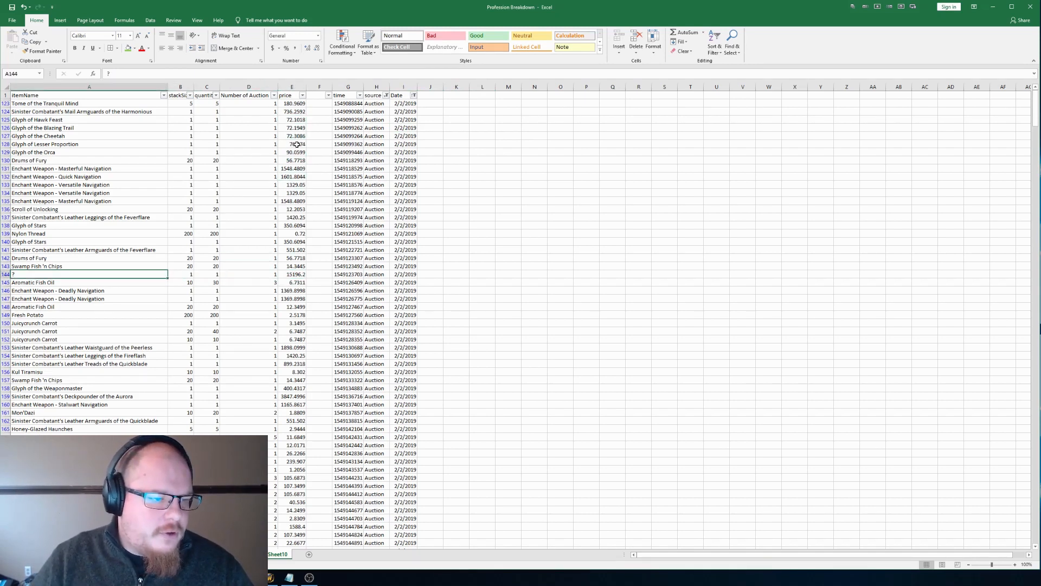
{"action": "key", "text": "Right"}
{"action": "key", "text": "Right"}
{"action": "key", "text": "Right"}
{"action": "key", "text": "Right"}
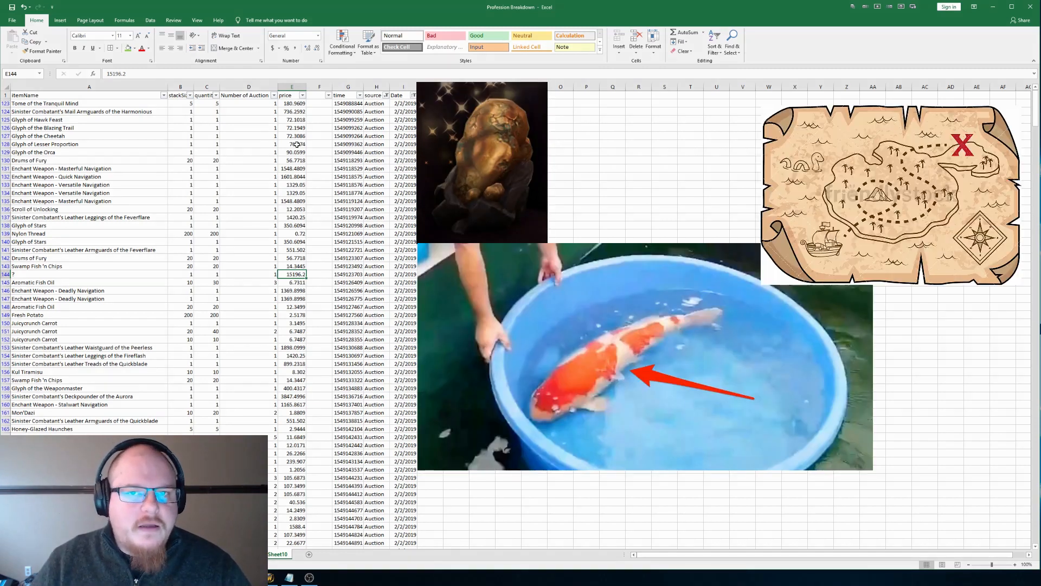
Step: Check the time value and item name of the "?" entry in row 144
{"action": "key", "text": "Right"}
{"action": "key", "text": "Right"}
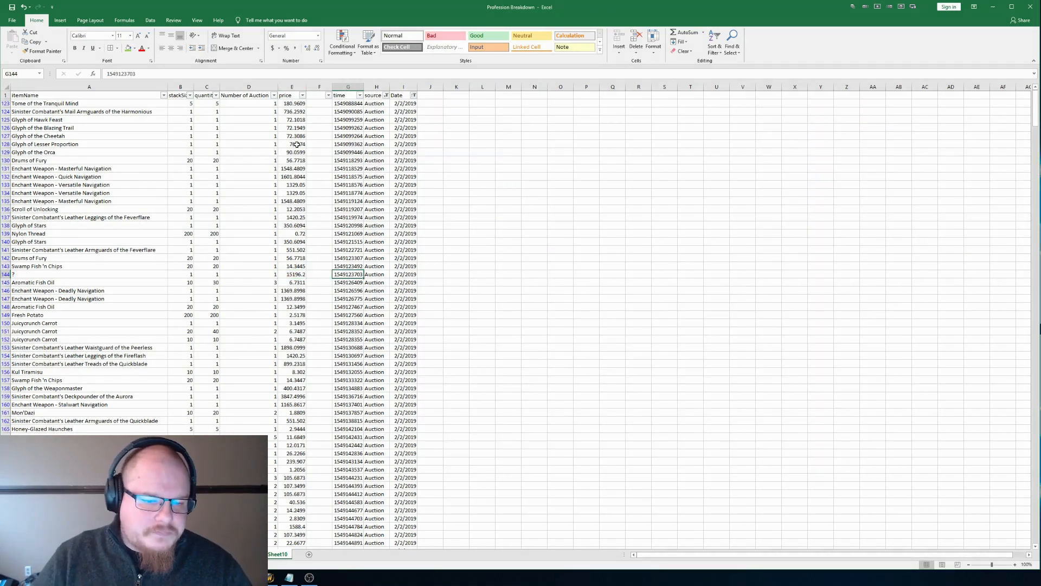
{"action": "left_click", "coordinate": [95, 275]}
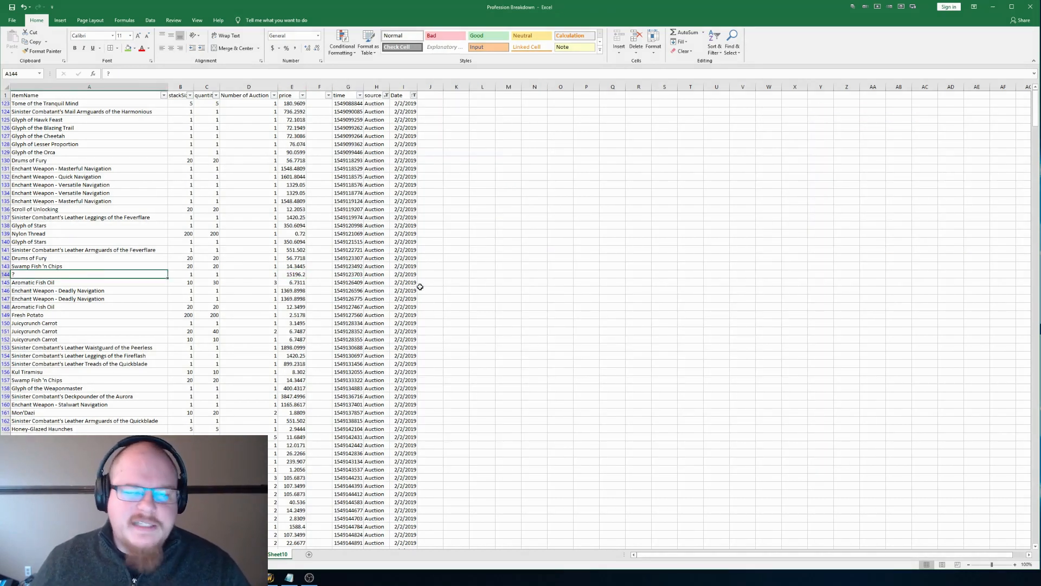
Step: Add a total-sales header in F1 and rename the price header in E1 to Per Unit
{"action": "left_click", "coordinate": [321, 96]}
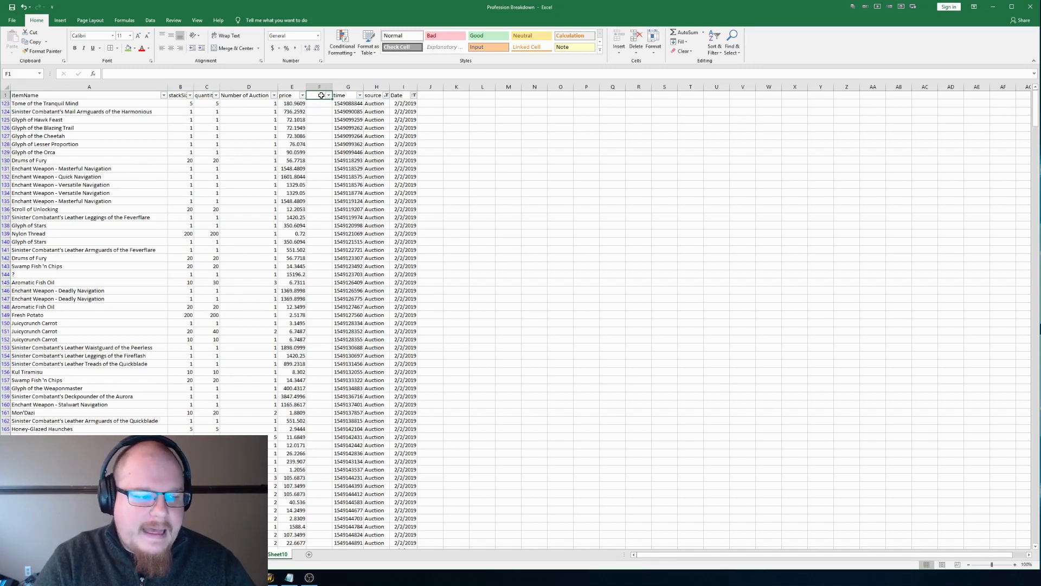
{"action": "type", "text": "Total Sale"}
{"action": "key", "text": "Return"}
{"action": "key", "text": "Up"}
{"action": "key", "text": "Left"}
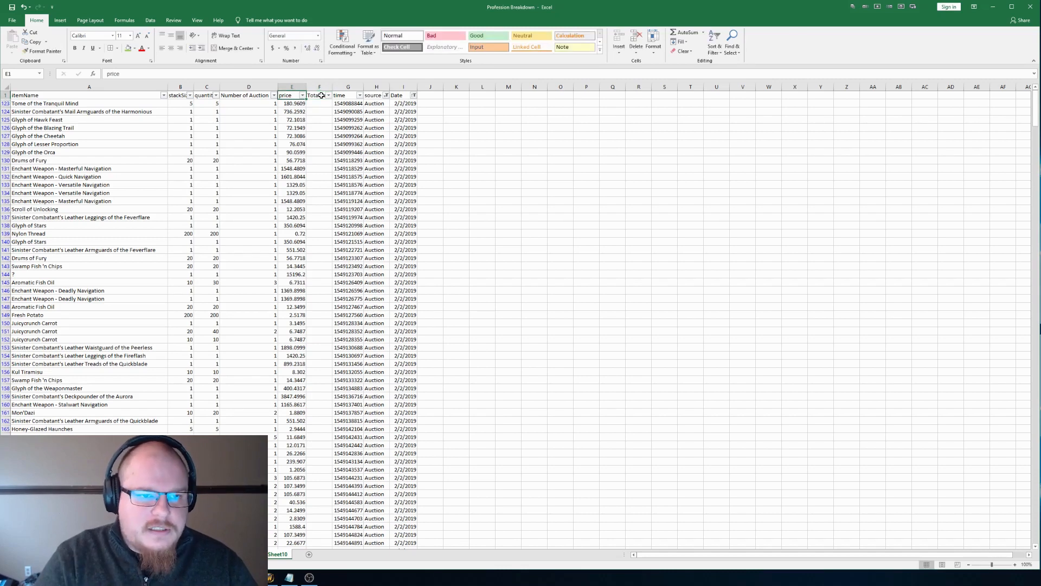
{"action": "type", "text": "Per Unit"}
{"action": "key", "text": "Return"}
{"action": "key", "text": "Right"}
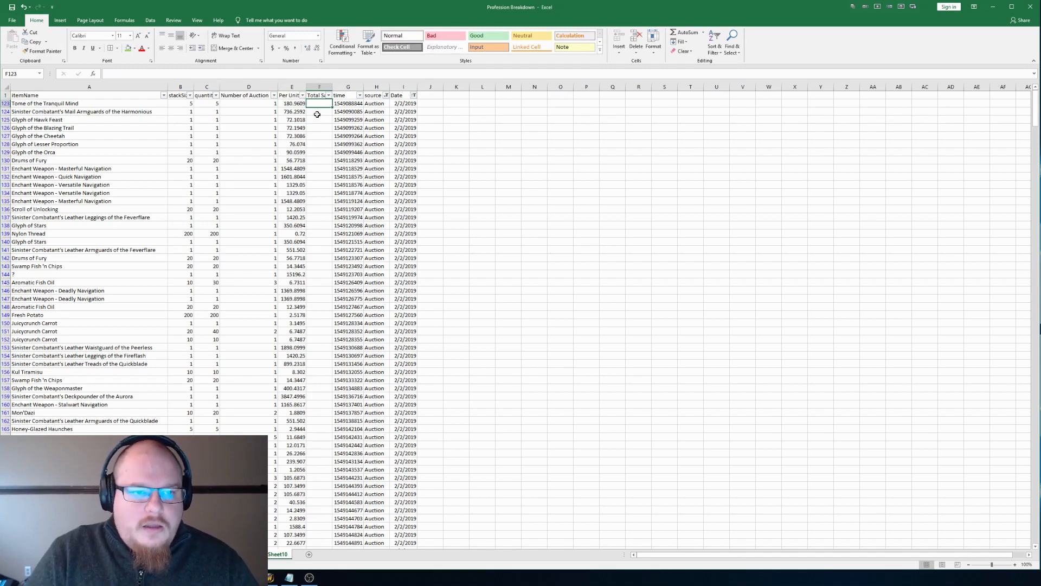
Step: Try the formula =E123*E123*B123 in F123 and clear the cell again
{"action": "type", "text": "="}
{"action": "key", "text": "Left"}
{"action": "type", "text": "*"}
{"action": "key", "text": "Left"}
{"action": "type", "text": "*"}
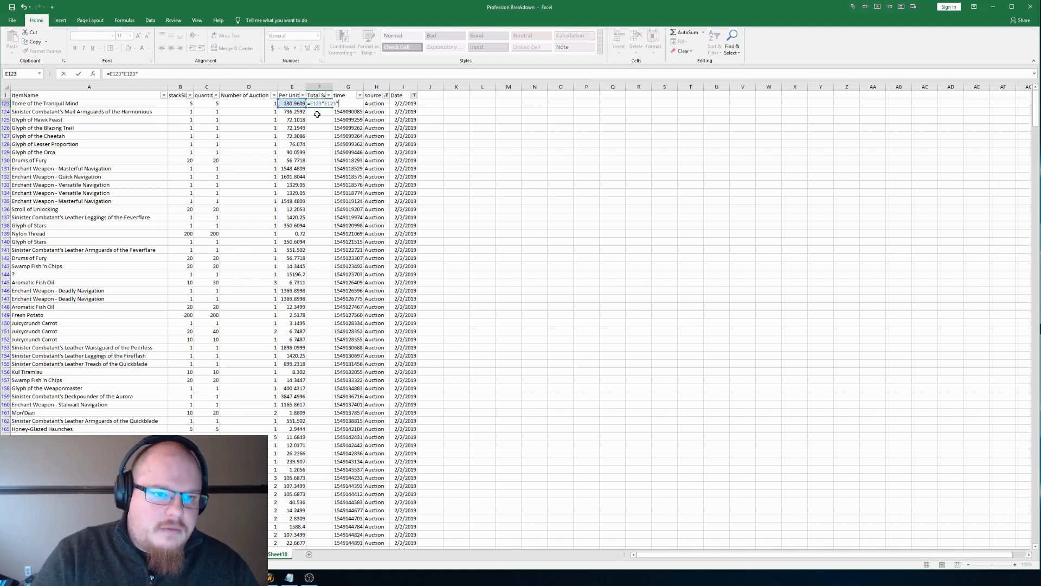
{"action": "key", "text": "Left"}
{"action": "key", "text": "Left"}
{"action": "key", "text": "Left"}
{"action": "key", "text": "Left"}
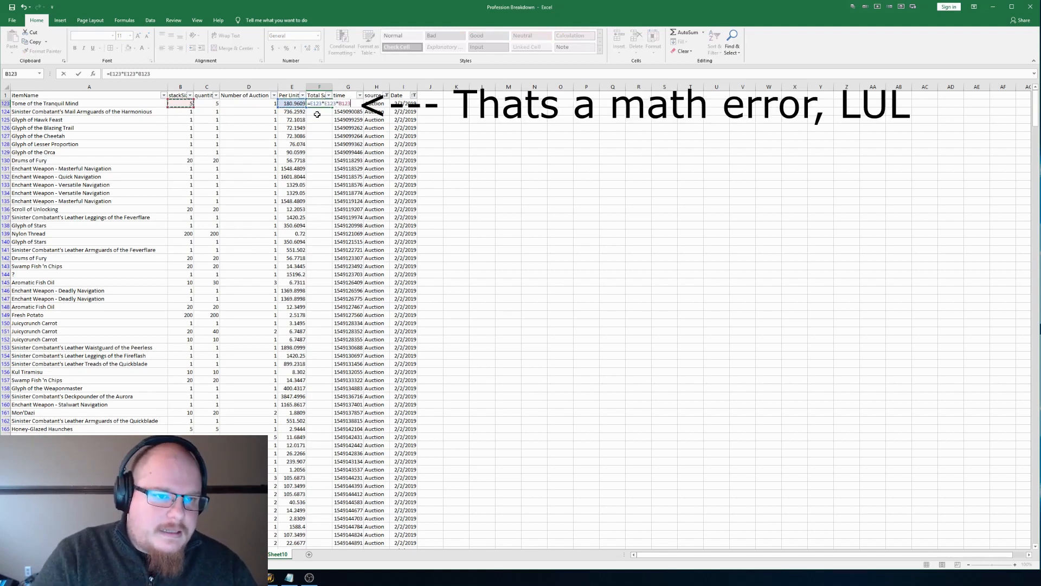
{"action": "type", "text": "*"}
{"action": "key", "text": "Return"}
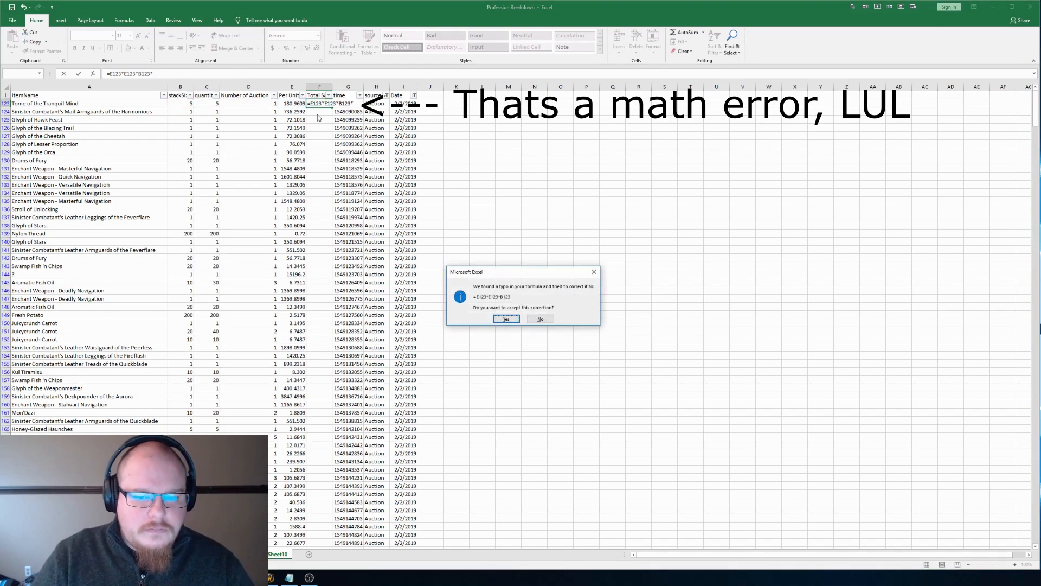
{"action": "key", "text": "Return"}
{"action": "left_click", "coordinate": [311, 103]}
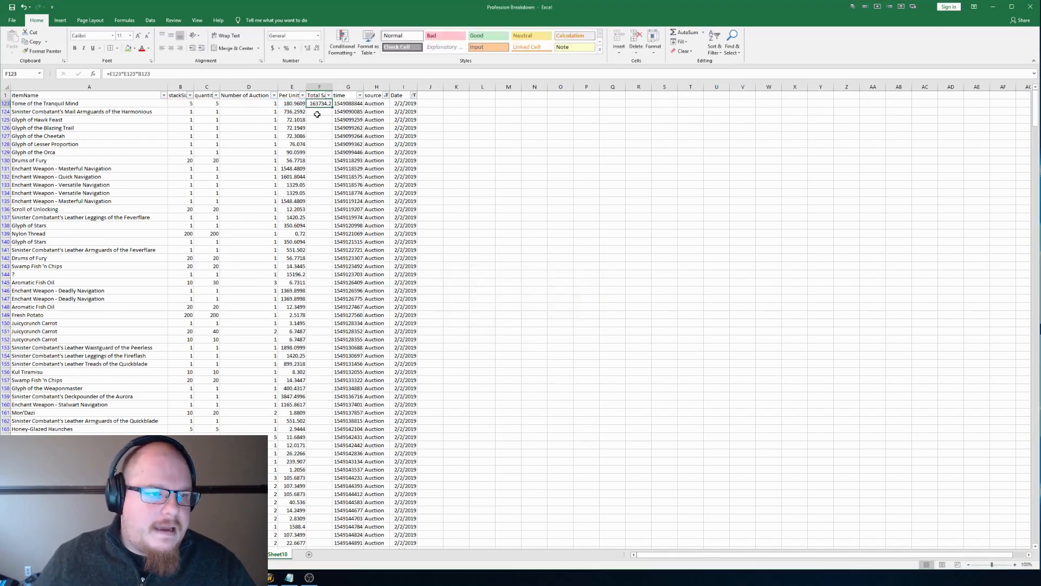
{"action": "key", "text": "ctrl+c"}
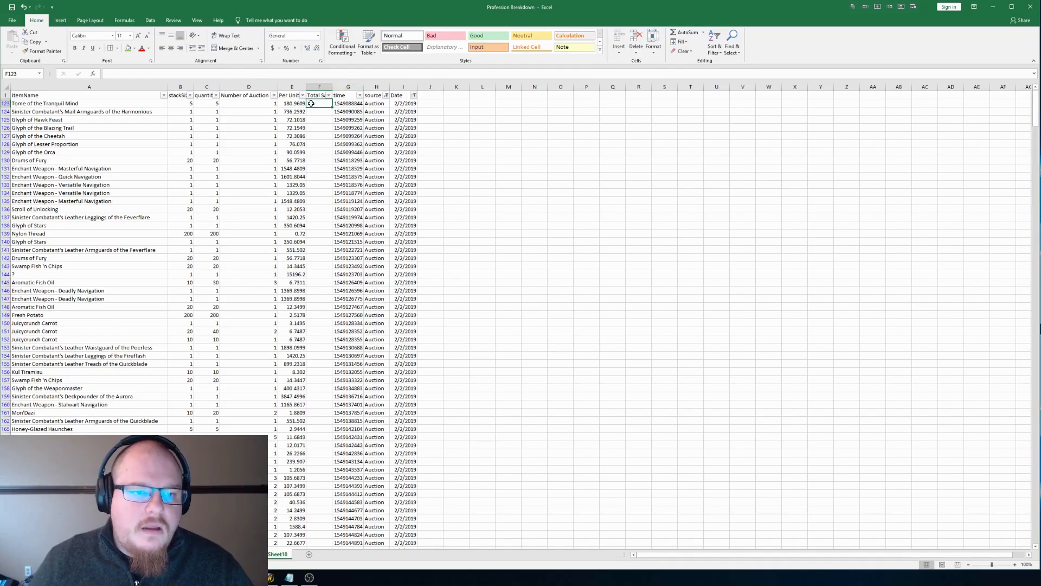
Step: Calculate the total sale in F123 with the formula =E123*D123*B123
{"action": "type", "text": "="}
{"action": "key", "text": "Left"}
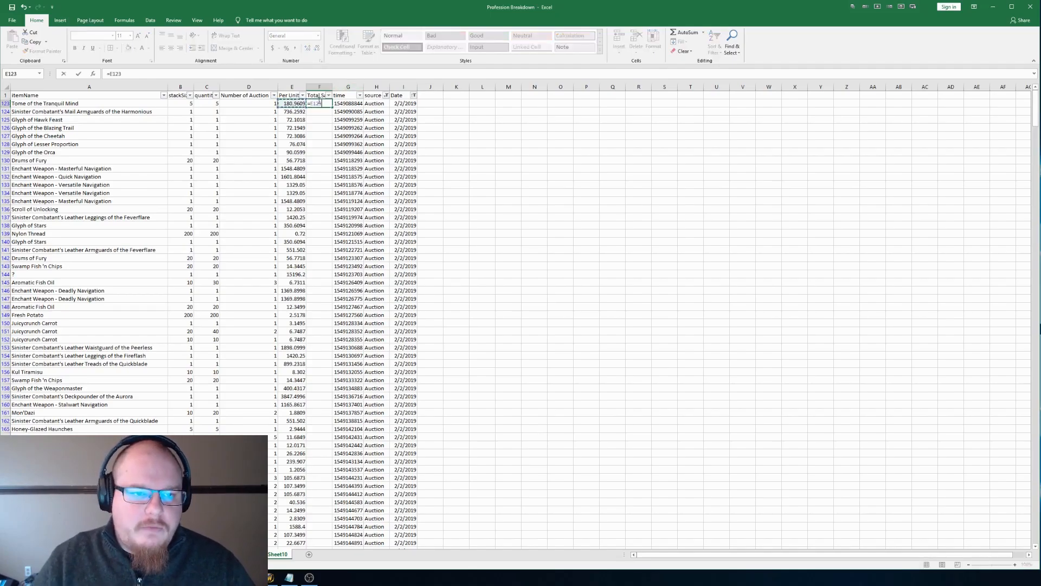
{"action": "type", "text": "*"}
{"action": "key", "text": "Left"}
{"action": "key", "text": "Left"}
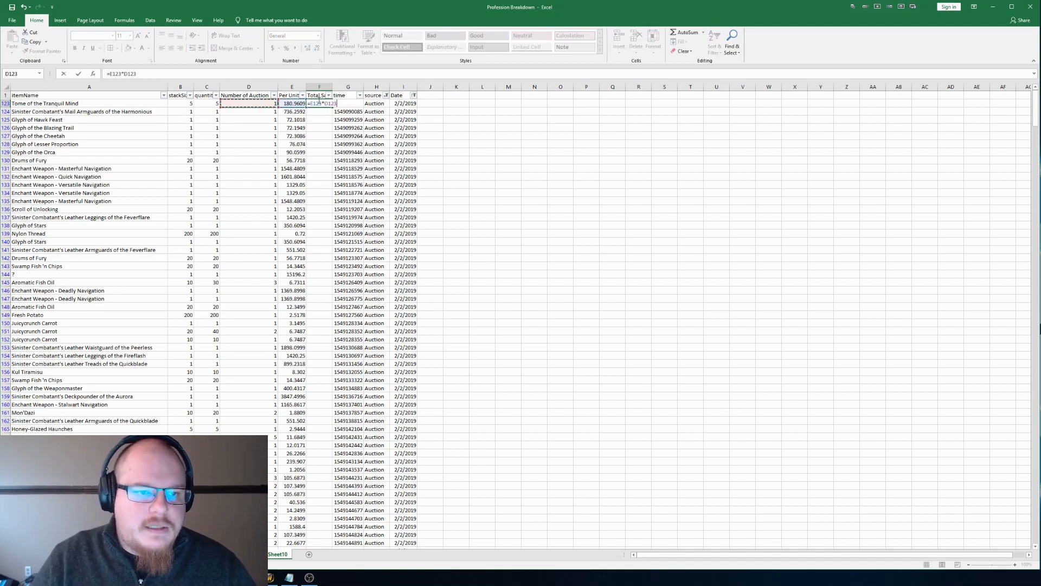
{"action": "type", "text": "*"}
{"action": "key", "text": "Left"}
{"action": "key", "text": "Left"}
{"action": "key", "text": "Left"}
{"action": "key", "text": "Left"}
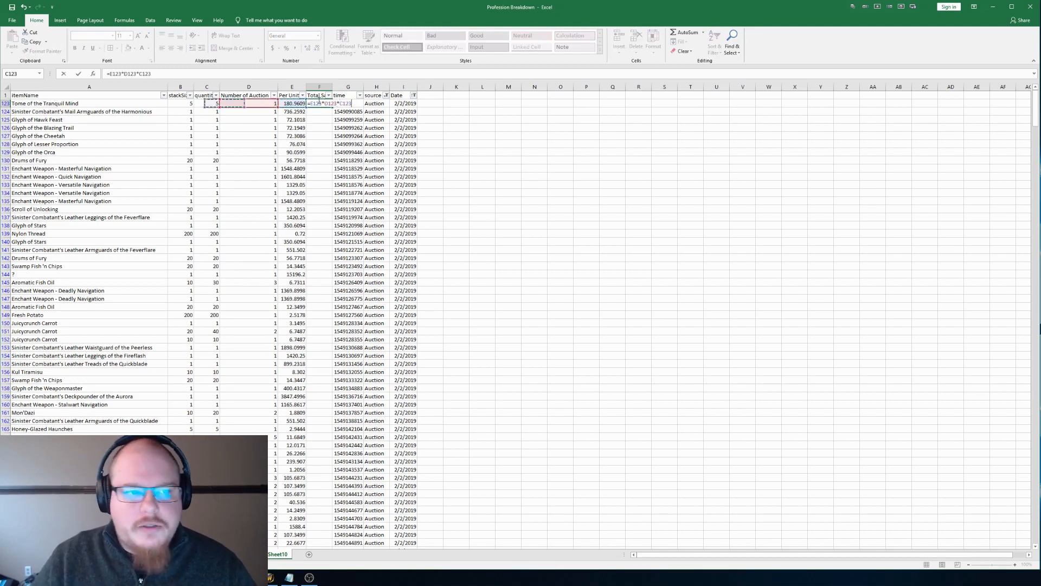
{"action": "key", "text": "Return"}
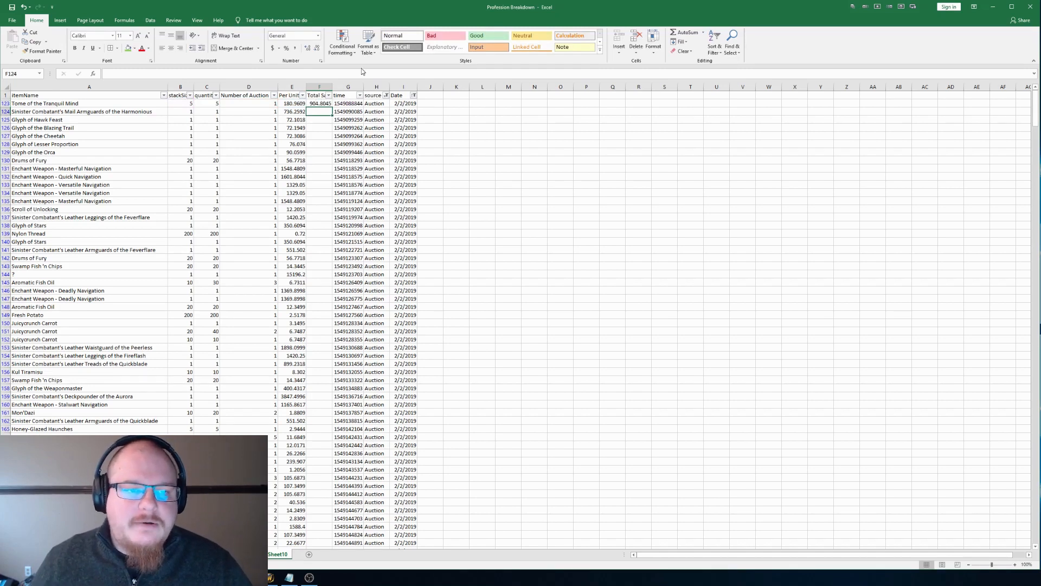
Step: Copy the total formula from F123 down column F through the last filtered data row
{"action": "left_click", "coordinate": [314, 104]}
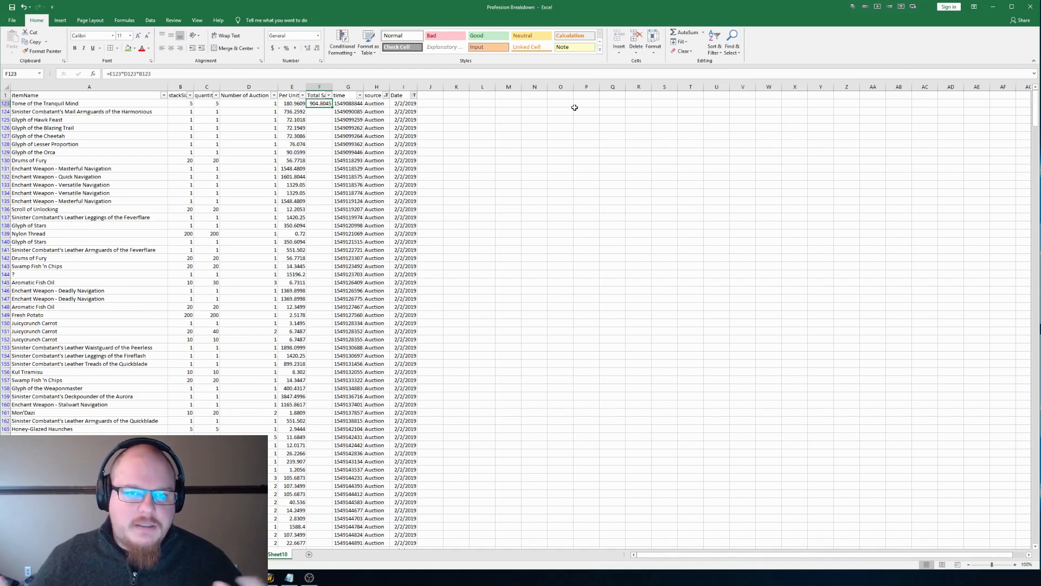
{"action": "key", "text": "ctrl+c"}
{"action": "key", "text": "shift+Page_Down"}
{"action": "key", "text": "shift+Page_Down"}
{"action": "key", "text": "shift+Page_Down"}
{"action": "key", "text": "shift+Page_Down"}
{"action": "key", "text": "shift+Page_Down"}
{"action": "key", "text": "shift+Page_Down"}
{"action": "key", "text": "shift+Page_Down"}
{"action": "key", "text": "shift+Page_Down"}
{"action": "key", "text": "shift+Page_Down"}
{"action": "key", "text": "shift+Page_Down"}
{"action": "key", "text": "shift+Page_Down"}
{"action": "key", "text": "shift+Page_Down"}
{"action": "key", "text": "shift+Page_Down"}
{"action": "key", "text": "shift+Page_Down"}
{"action": "key", "text": "shift+Page_Down"}
{"action": "key", "text": "shift+Page_Down"}
{"action": "key", "text": "shift+Page_Down"}
{"action": "key", "text": "shift+Page_Down"}
{"action": "key", "text": "shift+Page_Down"}
{"action": "key", "text": "shift+Page_Down"}
{"action": "key", "text": "shift+Page_Down"}
{"action": "key", "text": "shift+Page_Down"}
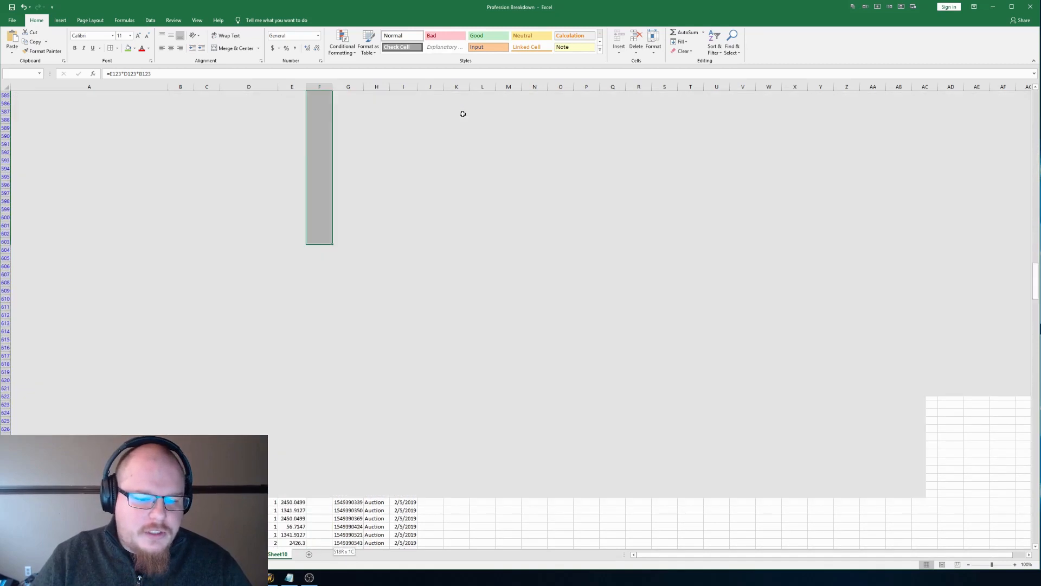
{"action": "key", "text": "shift+Page_Up"}
{"action": "key", "text": "shift+Page_Up"}
{"action": "key", "text": "shift+Page_Up"}
{"action": "key", "text": "shift+Page_Up"}
{"action": "key", "text": "shift+Page_Up"}
{"action": "key", "text": "shift+Page_Up"}
{"action": "key", "text": "shift+Page_Up"}
{"action": "key", "text": "shift+Page_Up"}
{"action": "key", "text": "shift+Page_Up"}
{"action": "key", "text": "shift+Page_Up"}
{"action": "key", "text": "shift+Page_Up"}
{"action": "key", "text": "shift+Page_Up"}
{"action": "key", "text": "shift+Page_Up"}
{"action": "key", "text": "shift+Page_Up"}
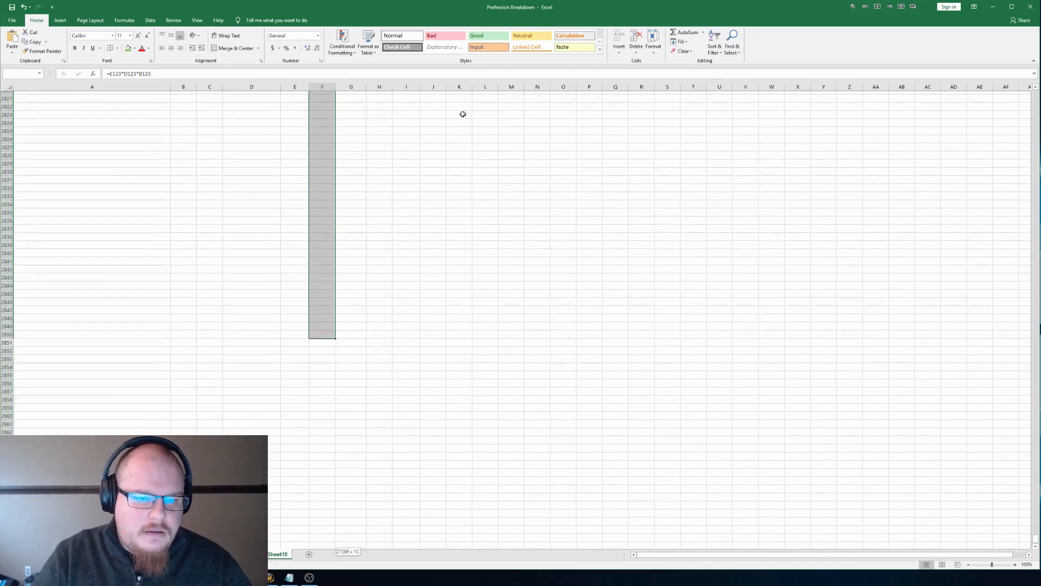
{"action": "key", "text": "shift+Page_Up"}
{"action": "key", "text": "shift+Page_Up"}
{"action": "key", "text": "shift+Page_Up"}
{"action": "key", "text": "shift+Page_Up"}
{"action": "key", "text": "shift+Page_Up"}
{"action": "key", "text": "shift+Page_Up"}
{"action": "key", "text": "shift+Page_Up"}
{"action": "key", "text": "shift+Page_Up"}
{"action": "key", "text": "shift+Page_Up"}
{"action": "key", "text": "shift+Page_Up"}
{"action": "key", "text": "shift+Page_Up"}
{"action": "key", "text": "shift+Page_Up"}
{"action": "key", "text": "shift+Page_Up"}
{"action": "key", "text": "shift+Page_Up"}
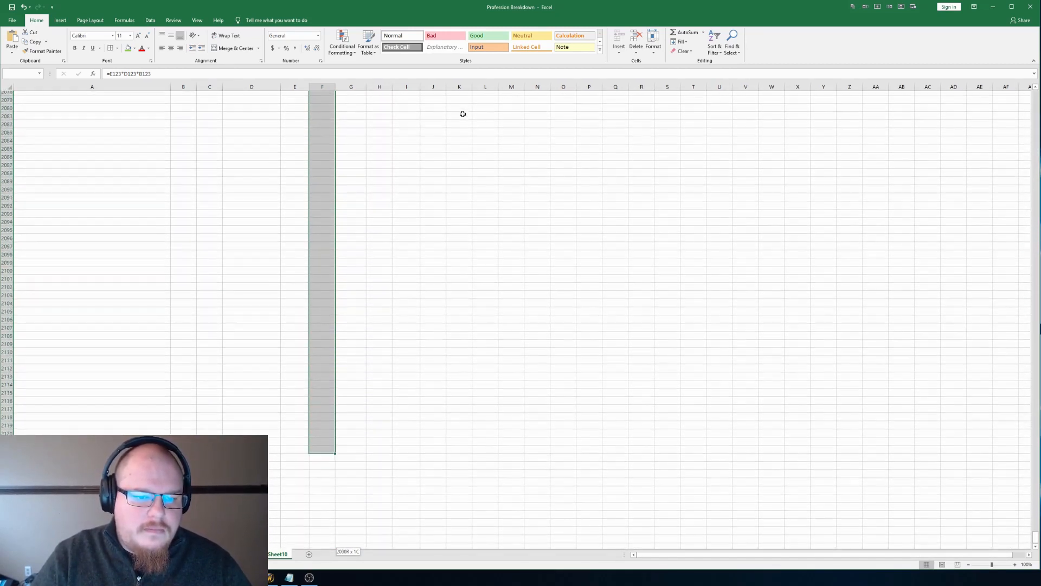
{"action": "key", "text": "shift+Page_Up"}
{"action": "key", "text": "shift+Page_Up"}
{"action": "key", "text": "shift+Page_Up"}
{"action": "key", "text": "shift+Page_Up"}
{"action": "key", "text": "shift+Page_Up"}
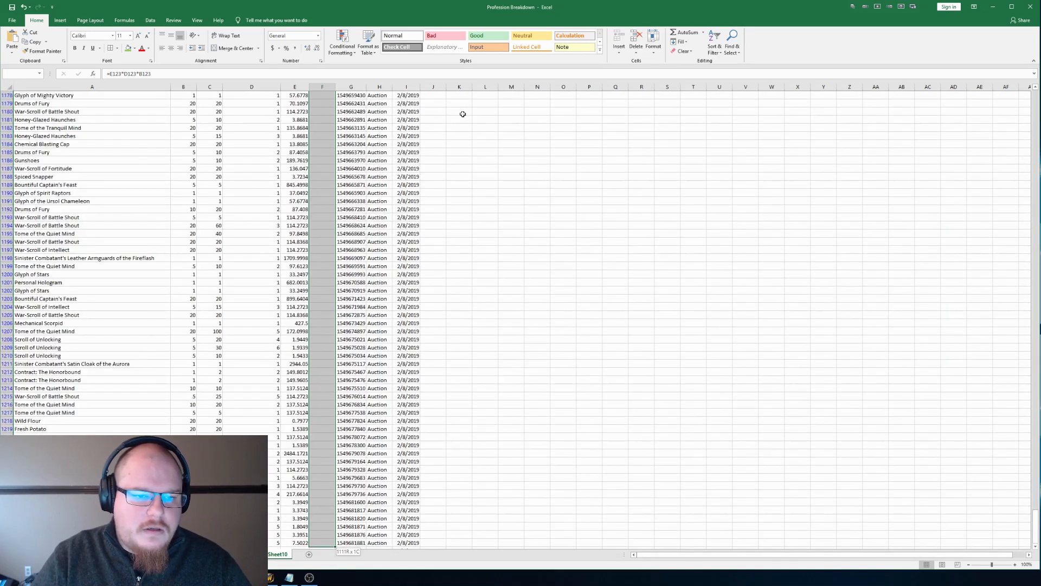
{"action": "key", "text": "shift+Page_Down"}
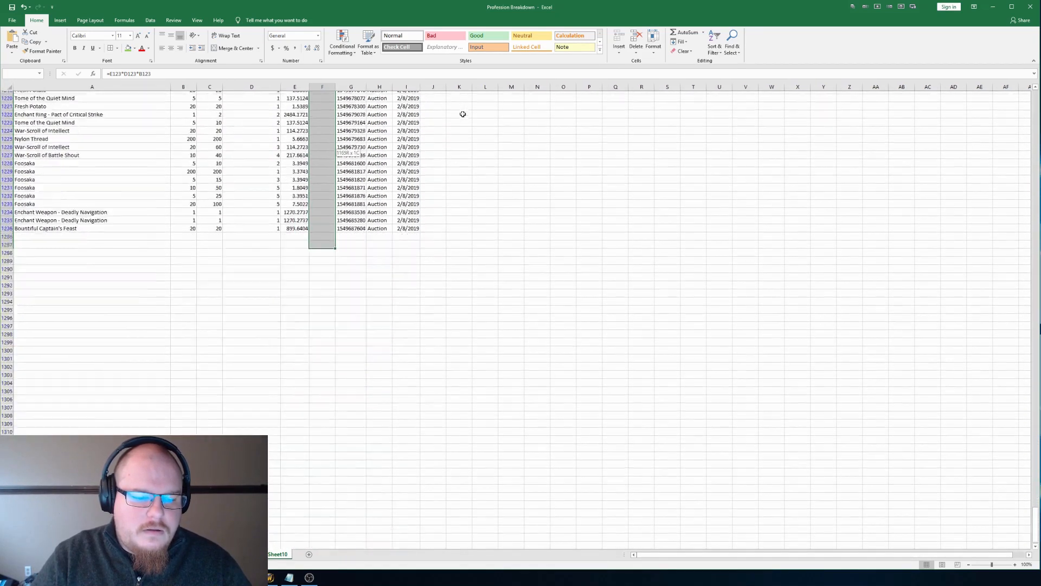
{"action": "key", "text": "shift+Up"}
{"action": "key", "text": "shift+Up"}
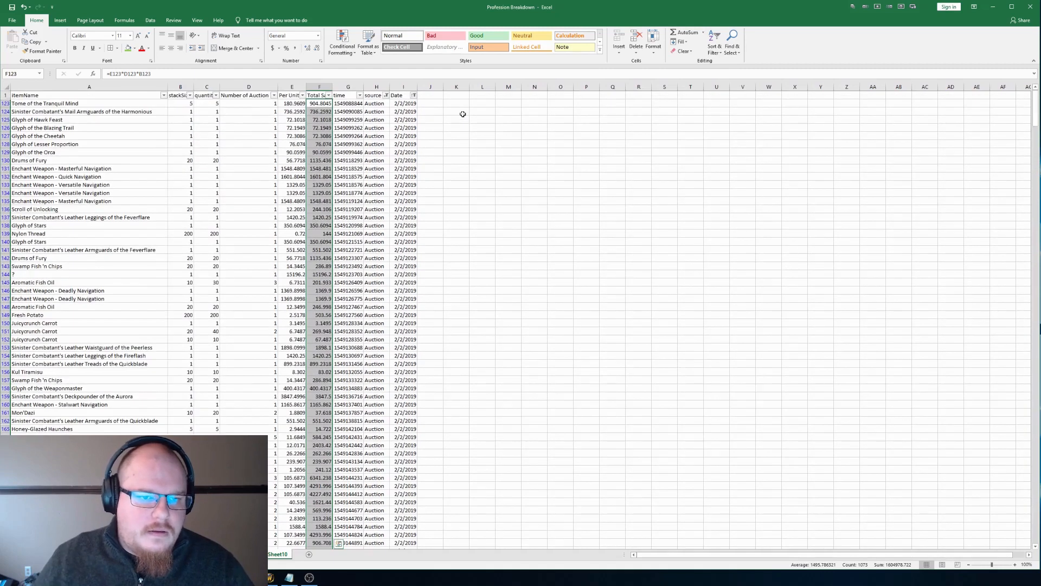
{"action": "left_click", "coordinate": [430, 234]}
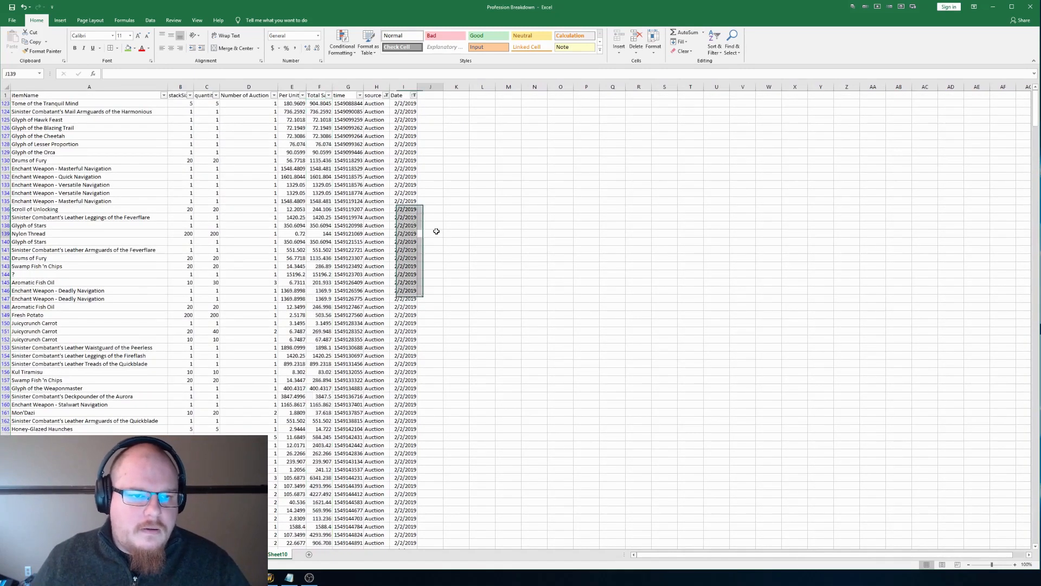
Step: Try to insert a row above the header row and undo it
{"action": "left_click", "coordinate": [5, 95]}
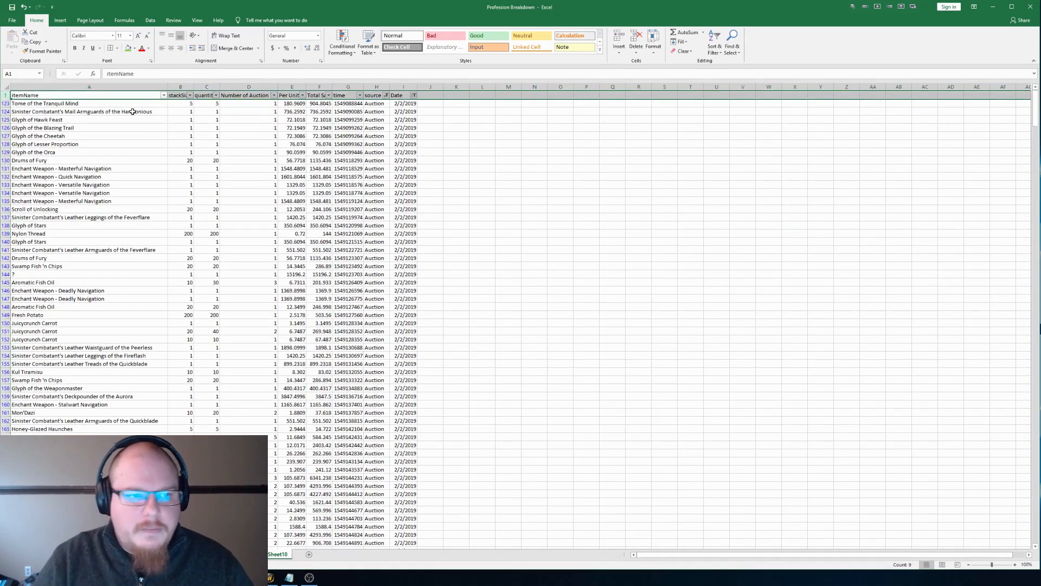
{"action": "left_click", "coordinate": [404, 143]}
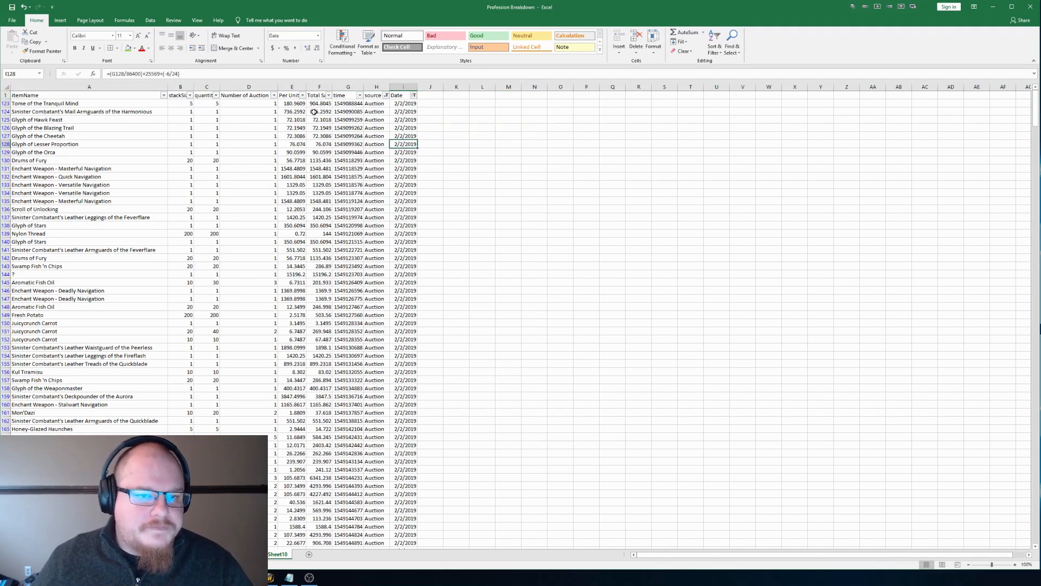
{"action": "right_click", "coordinate": [143, 96]}
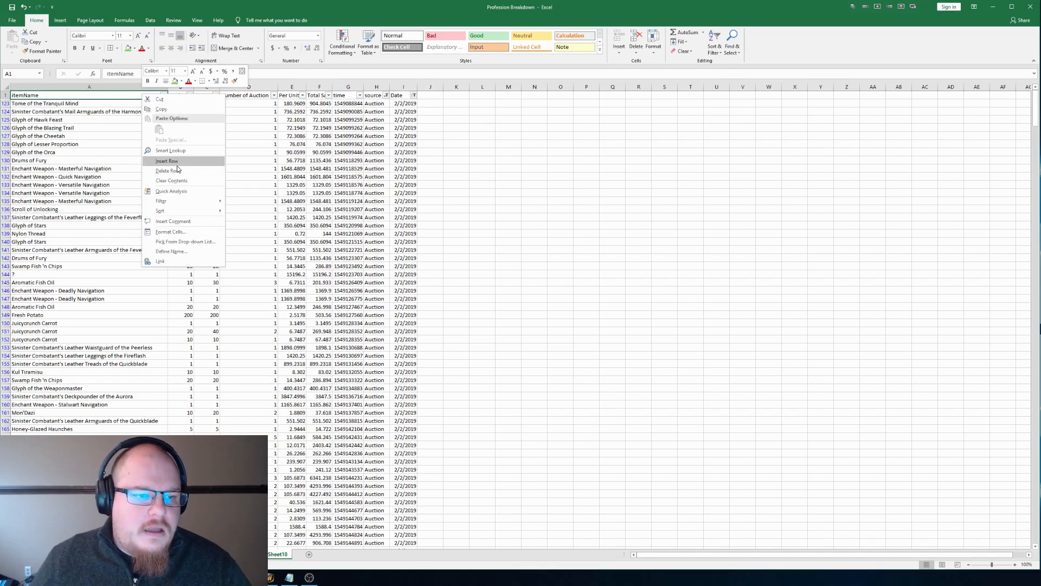
{"action": "left_click", "coordinate": [168, 161]}
{"action": "key", "text": "ctrl+z"}
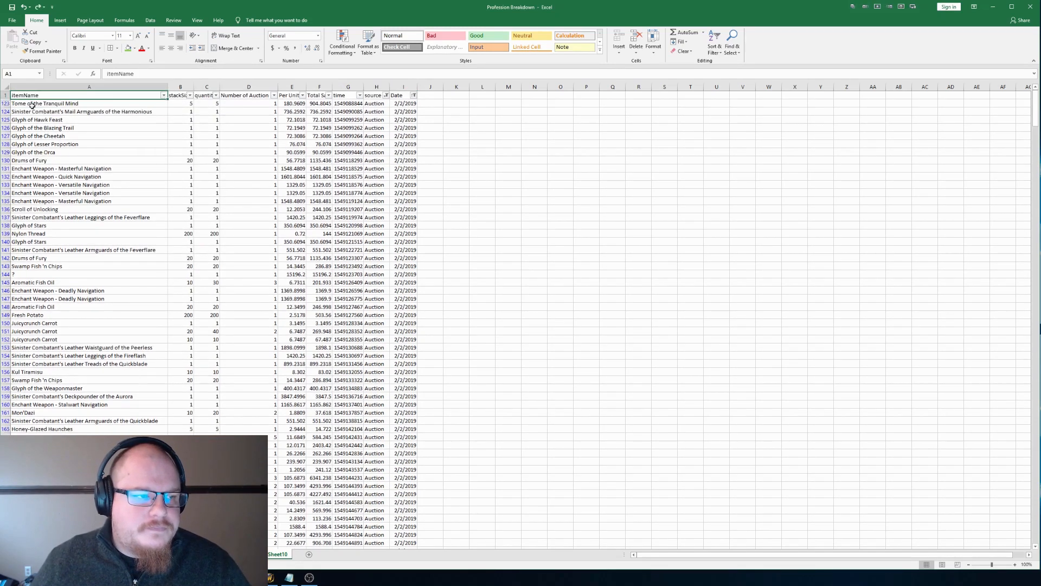
Step: Insert a blank column before the itemName column
{"action": "left_click", "coordinate": [28, 87]}
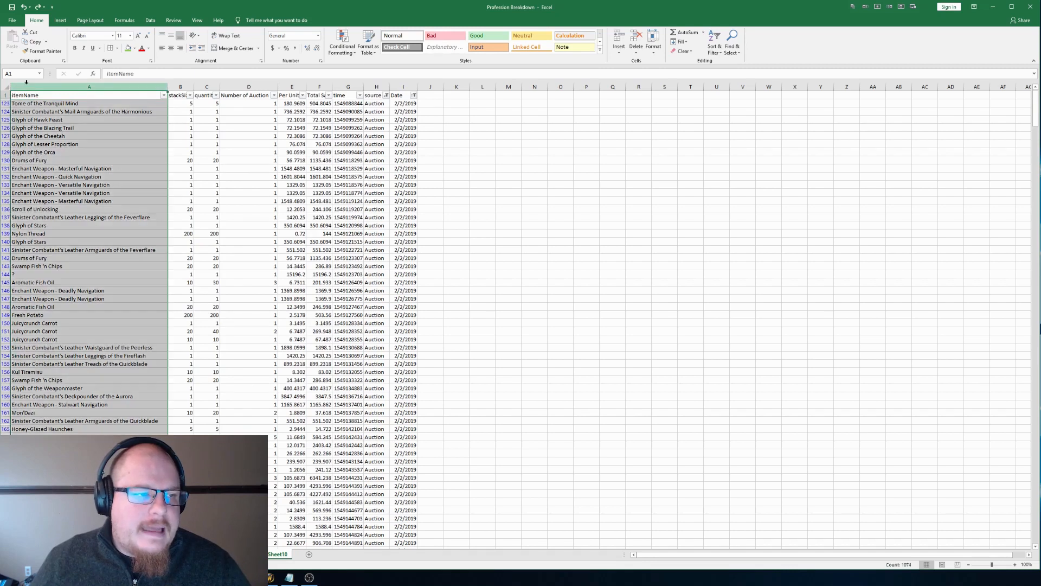
{"action": "right_click", "coordinate": [29, 87]}
{"action": "left_click", "coordinate": [70, 140]}
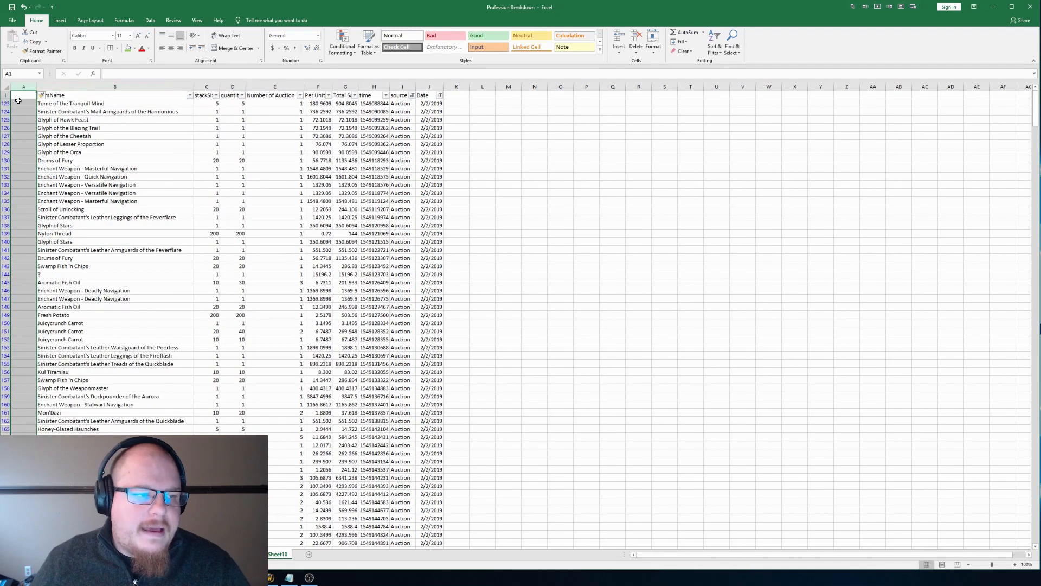
{"action": "left_click", "coordinate": [20, 102]}
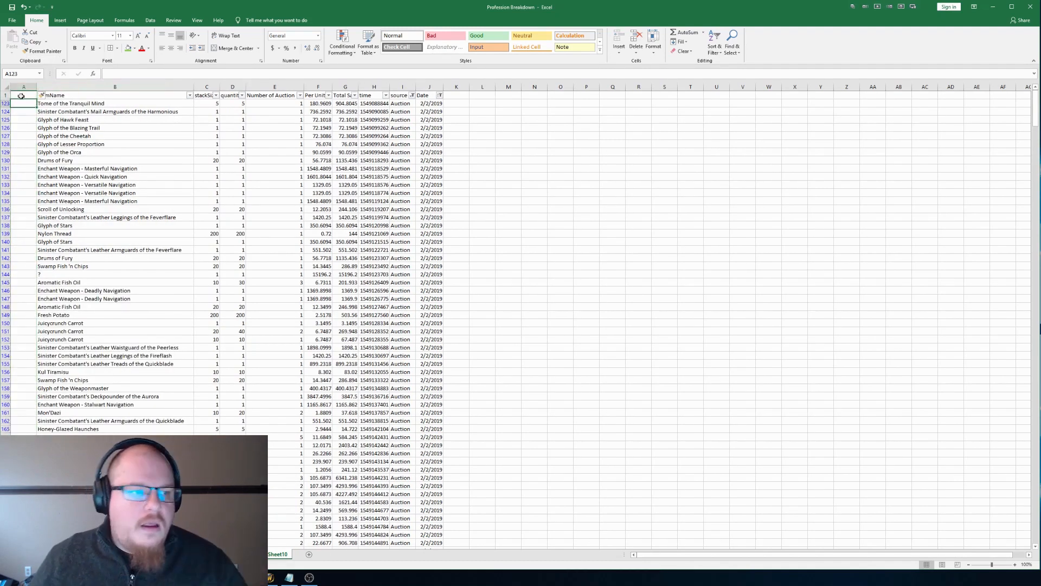
Step: Sort the filtered sales by itemName from A to Z
{"action": "left_click", "coordinate": [189, 95]}
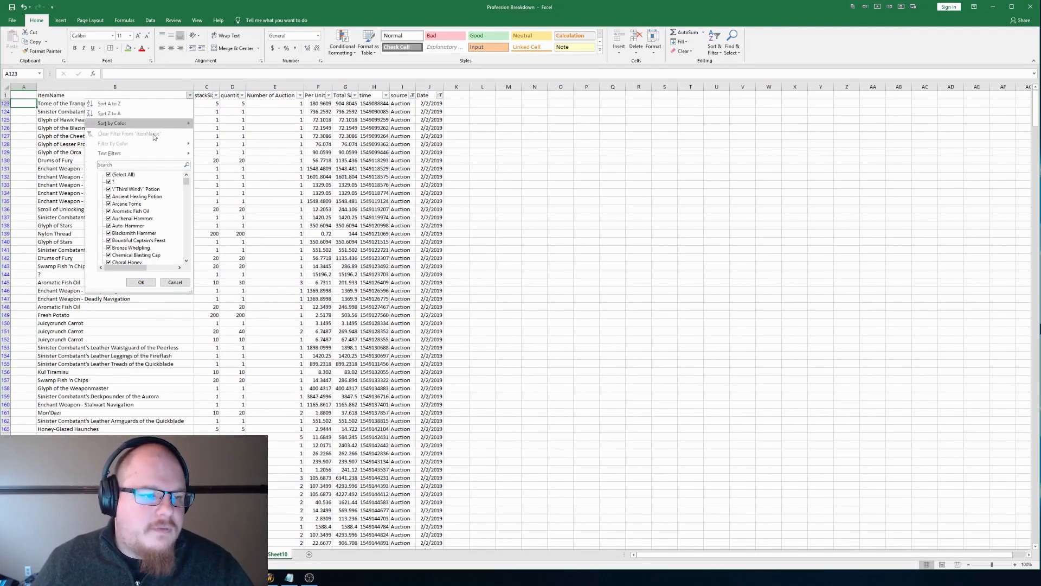
{"action": "key", "text": "Escape"}
{"action": "left_click", "coordinate": [111, 111]}
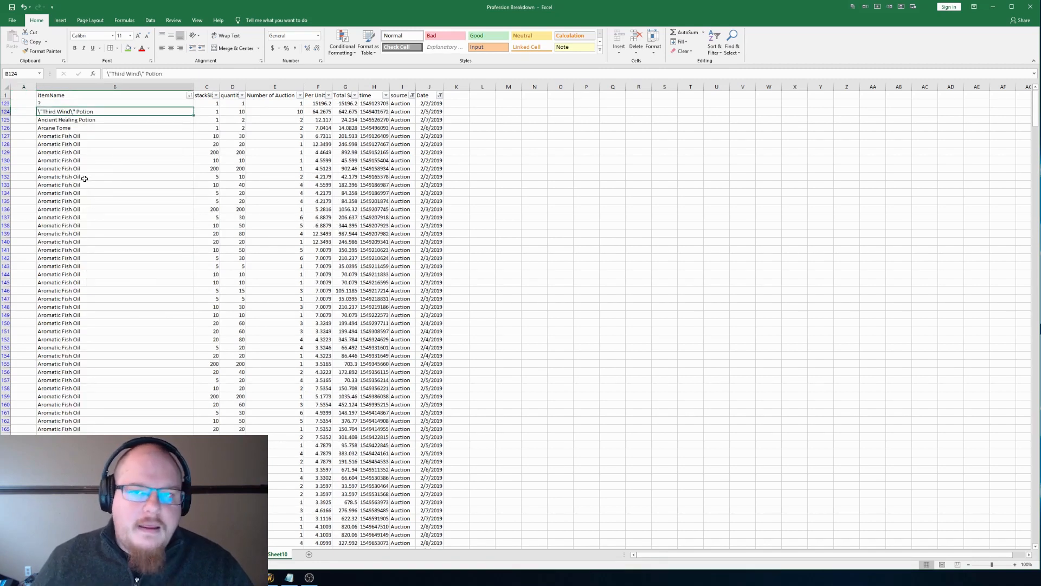
Step: Title the new column A Profession in cell A1
{"action": "left_click", "coordinate": [24, 105]}
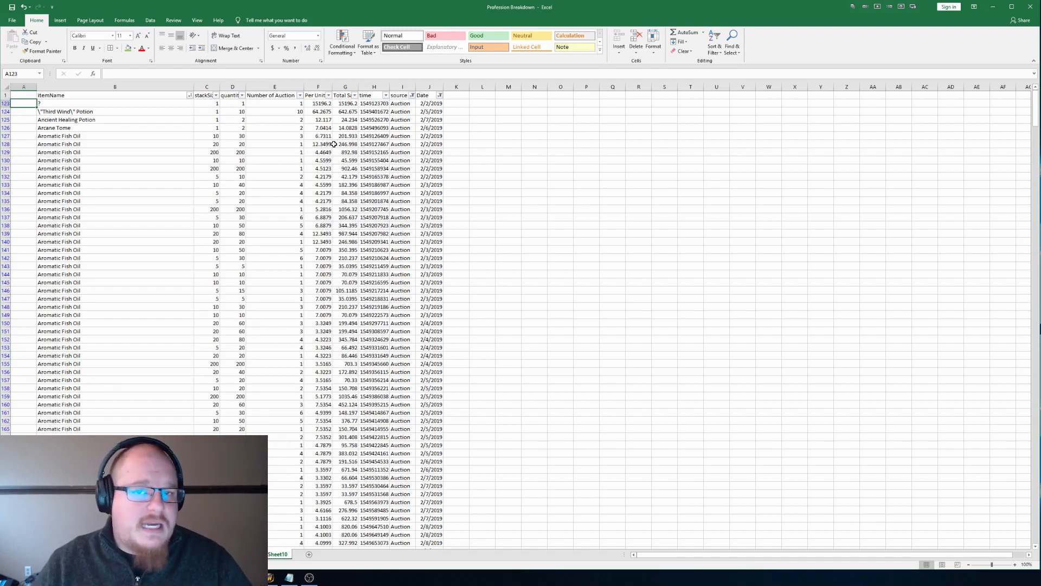
{"action": "key", "text": "ctrl+Up"}
{"action": "type", "text": "Profession"}
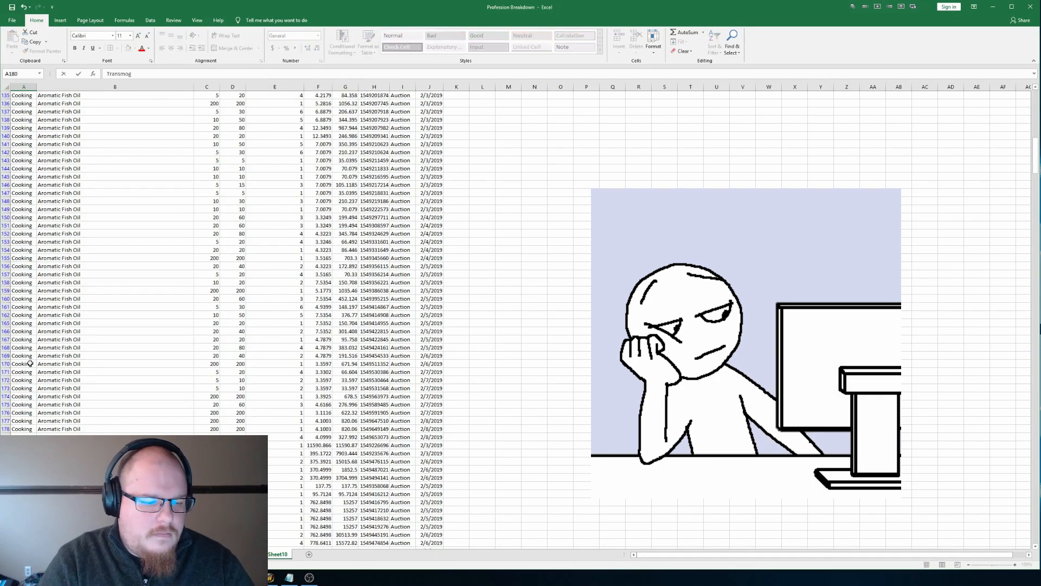
{"action": "key", "text": "Return"}
Step: Enter Holiday and Inscription as professions beside their items in column A, and copy Inscription to further matching rows
{"action": "scroll", "coordinate": [30, 364], "scroll_direction": "down", "scroll_amount": 7}
{"action": "type", "text": "Holiday"}
{"action": "key", "text": "Return"}
{"action": "type", "text": "Inscription"}
{"action": "key", "text": "ctrl+c"}
{"action": "key", "text": "Down"}
{"action": "scroll", "coordinate": [40, 397], "scroll_direction": "down", "scroll_amount": 15}
{"action": "left_click", "coordinate": [33, 397], "text": "shift"}
{"action": "key", "text": "ctrl+v"}
Step: Assign the professions Enchanting, Leatherworking and Vendor to the matching item rows further down column A
{"action": "left_click", "coordinate": [28, 404]}
{"action": "type", "text": "Enchanting"}
{"action": "key", "text": "Return"}
{"action": "type", "text": "Leatherworking"}
{"action": "scroll", "coordinate": [26, 358], "scroll_direction": "down", "scroll_amount": 20}
{"action": "left_click", "coordinate": [30, 430], "text": "shift"}
{"action": "scroll", "coordinate": [30, 432], "scroll_direction": "down", "scroll_amount": 11}
{"action": "type", "text": "Vendor"}
{"action": "left_click_drag", "start_coordinate": [36, 181], "coordinate": [27, 435]}
{"action": "scroll", "coordinate": [25, 379], "scroll_direction": "down", "scroll_amount": 5}
Step: Label the glyph rows Inscription and the Goblin Glider Kit and Gunshoes rows from A577 down Engineering
{"action": "left_click", "coordinate": [19, 324]}
{"action": "type", "text": "Engineering"}
{"action": "key", "text": "Return"}
{"action": "type", "text": "Inscri"}
{"action": "left_click", "coordinate": [24, 298]}
{"action": "type", "text": "Engineering"}
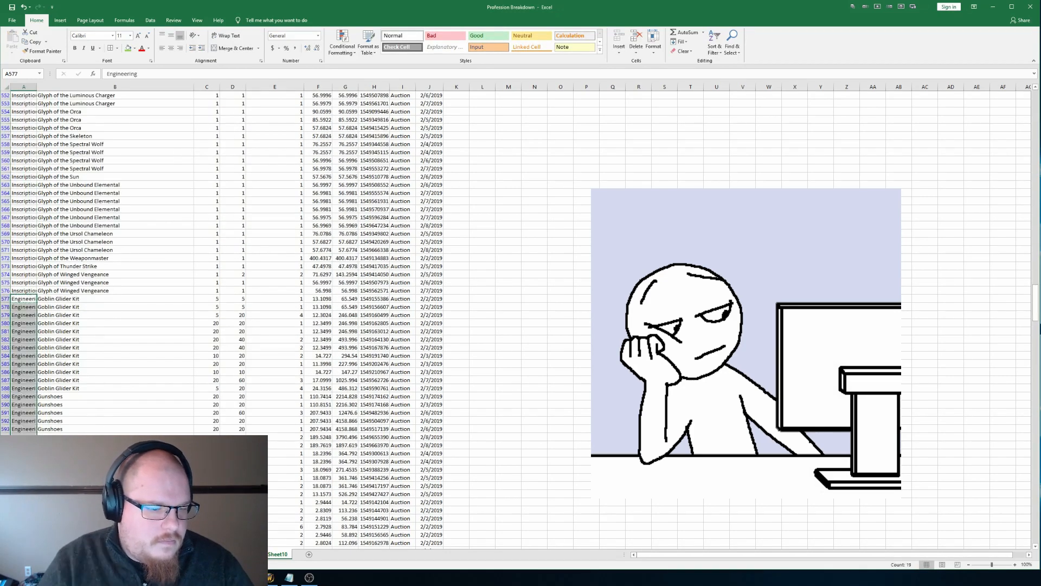
Step: Label the Honey-Glazed Haunches and Kul Tiramisu rows Cooking, the Insulated Wiring rows Vendor and the Juicycrunch Carrot rows Misc
{"action": "scroll", "coordinate": [23, 344], "scroll_direction": "down", "scroll_amount": 20}
{"action": "type", "text": "CookingVendorMiscCooking"}
{"action": "left_click_drag", "start_coordinate": [24, 274], "coordinate": [30, 392]}
{"action": "key", "text": "ctrl+v"}
{"action": "left_click", "coordinate": [27, 404]}
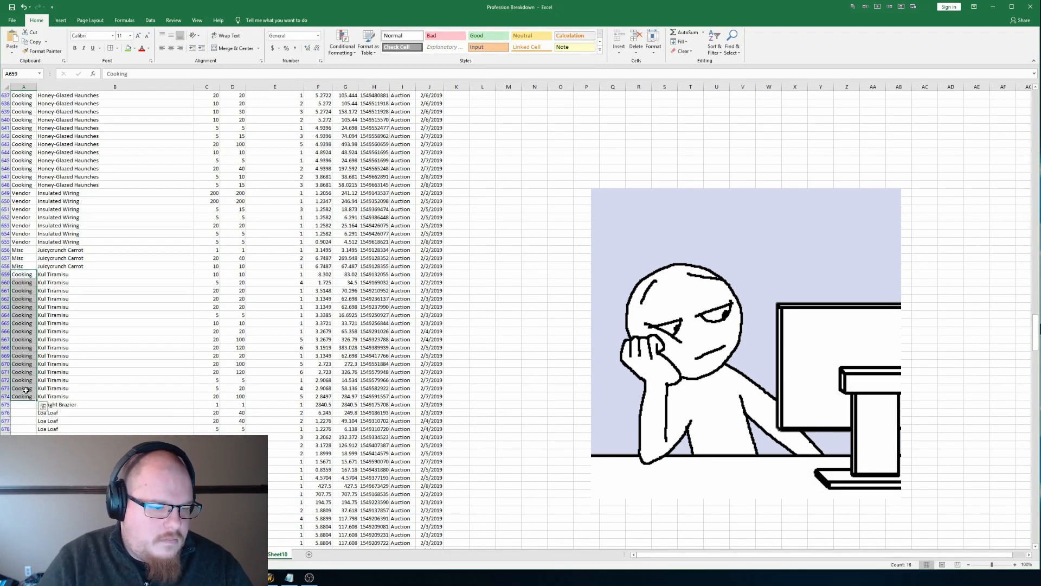
Step: Label the Leylight Brazier row Enchanting and the Loa Loaf rows Cooking, and mark the following item rows Vendor, Misc, Engineering and Cooking
{"action": "type", "text": "EnchantingCooking"}
{"action": "scroll", "coordinate": [27, 404], "scroll_direction": "down", "scroll_amount": 6}
{"action": "type", "text": "VendorMiscEngineeringEngineeringCooking"}
{"action": "scroll", "coordinate": [360, 380], "scroll_direction": "down", "scroll_amount": 9}
{"action": "left_click_drag", "start_coordinate": [24, 152], "coordinate": [20, 372]}
{"action": "key", "text": "ctrl+v"}
Step: Assign Vendor and Cooking to the matching item rows further down column A, through the Sailor's Pie rows
{"action": "type", "text": "Vendor"}
{"action": "scroll", "coordinate": [23, 378], "scroll_direction": "down", "scroll_amount": 9}
{"action": "type", "text": "Cooking"}
{"action": "key", "text": "ctrl+v"}
{"action": "type", "text": "Cooking"}
{"action": "scroll", "coordinate": [27, 391], "scroll_direction": "down", "scroll_amount": 8}
{"action": "key", "text": "ctrl+v"}
Step: Label Scroll of Unlocking and Etched Vessel rows Inscription, Sinister Combatant's Cutlass and Deckpounder rows Blacksmithing, and begin the leather armor rows with Leatherworking
{"action": "type", "text": "Inscription"}
{"action": "scroll", "coordinate": [30, 399], "scroll_direction": "down", "scroll_amount": 12}
{"action": "type", "text": "BlacksmithingInscriptionLeatherworking"}
{"action": "left_click_drag", "start_coordinate": [36, 278], "coordinate": [27, 429]}
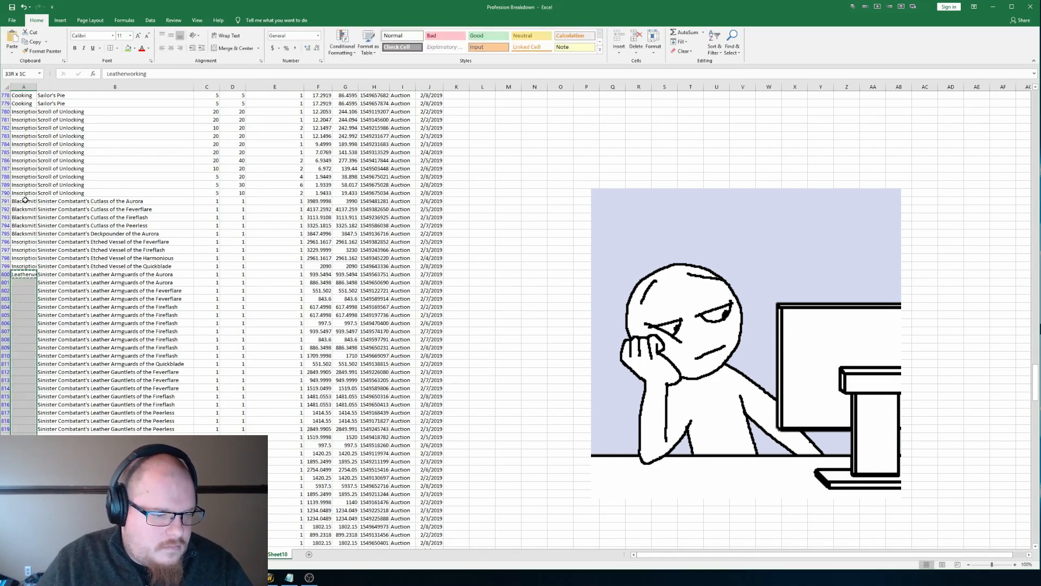
Step: Fill Leatherworking down, and label the next groups of Sinister Combatant's armor rows Blacksmithing and Tailoring
{"action": "scroll", "coordinate": [25, 198], "scroll_direction": "down", "scroll_amount": 17}
{"action": "left_click", "coordinate": [24, 356]}
{"action": "type", "text": "Blacksmithing"}
{"action": "left_click_drag", "start_coordinate": [36, 359], "coordinate": [33, 428]}
{"action": "scroll", "coordinate": [55, 385], "scroll_direction": "down", "scroll_amount": 8}
{"action": "left_click", "coordinate": [24, 242]}
{"action": "type", "text": "Tailoring"}
{"action": "left_click_drag", "start_coordinate": [37, 246], "coordinate": [32, 429]}
Step: Assign Cooking and Pet to the next matching items, and fill Cooking down the Swamp Fish 'n Chips rows
{"action": "scroll", "coordinate": [51, 420], "scroll_direction": "down", "scroll_amount": 8}
{"action": "type", "text": "Cooking"}
{"action": "scroll", "coordinate": [32, 423], "scroll_direction": "down", "scroll_amount": 9}
{"action": "type", "text": "PetCooking"}
{"action": "scroll", "coordinate": [65, 408], "scroll_direction": "down", "scroll_amount": 19}
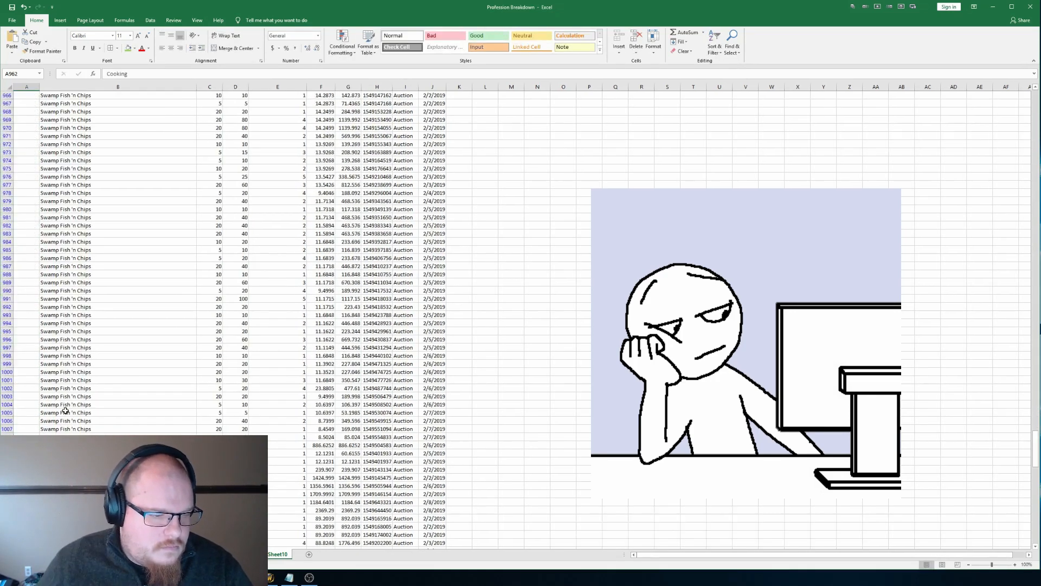
{"action": "key", "text": "ctrl+v"}
Step: Assign Engineering, PvP, Misc and Enchanting to the item rows below the Swamp Fish 'n Chips rows
{"action": "type", "text": "Engineering"}
{"action": "key", "text": "Return"}
{"action": "type", "text": "PvPMiscEnchanting"}
{"action": "left_click_drag", "start_coordinate": [40, 400], "coordinate": [32, 429]}
Step: Fill Inscription down the matching item rows in the last part of column A
{"action": "scroll", "coordinate": [33, 401], "scroll_direction": "down", "scroll_amount": 11}
{"action": "type", "text": "Inscription"}
{"action": "left_click_drag", "start_coordinate": [39, 171], "coordinate": [32, 369]}
{"action": "scroll", "coordinate": [32, 369], "scroll_direction": "down", "scroll_amount": 17}
{"action": "type", "text": "Inscription"}
{"action": "double_click", "coordinate": [40, 333]}
{"action": "scroll", "coordinate": [26, 325], "scroll_direction": "down", "scroll_amount": 17}
{"action": "scroll", "coordinate": [26, 325], "scroll_direction": "down", "scroll_amount": 10}
{"action": "type", "text": "Inscription"}
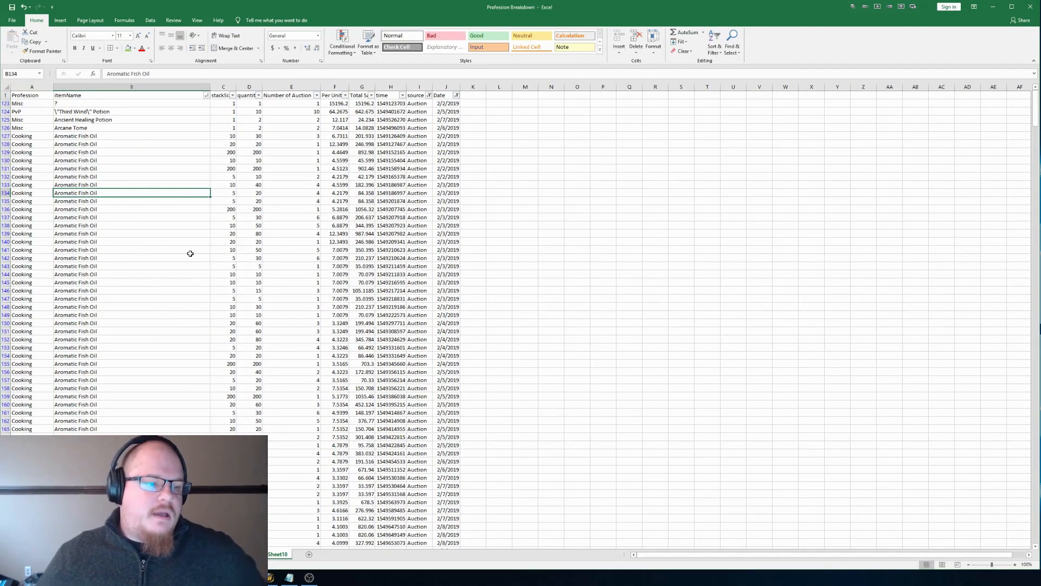
Step: Add a new worksheet and start a PivotTable placed in cell A1 of Sheet11
{"action": "scroll", "coordinate": [136, 241], "scroll_direction": "down", "scroll_amount": 8}
{"action": "scroll", "coordinate": [137, 244], "scroll_direction": "up", "scroll_amount": 8}
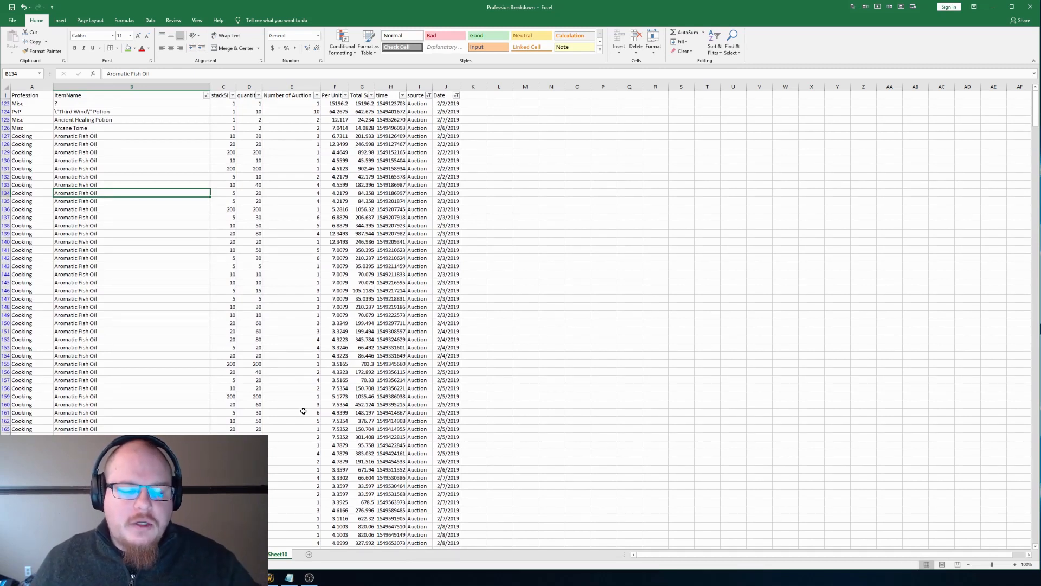
{"action": "left_click", "coordinate": [309, 554]}
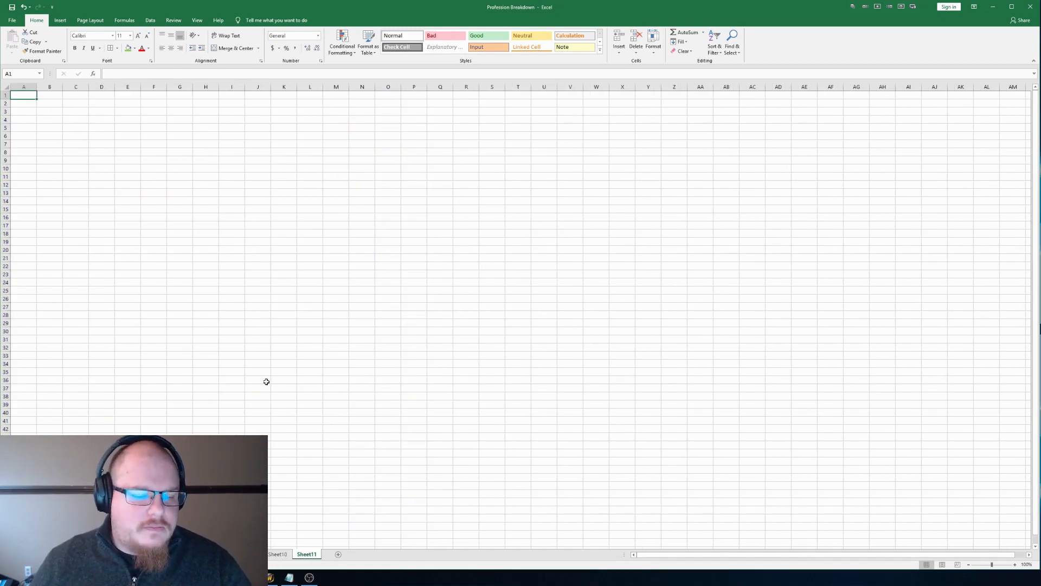
{"action": "left_click", "coordinate": [60, 20]}
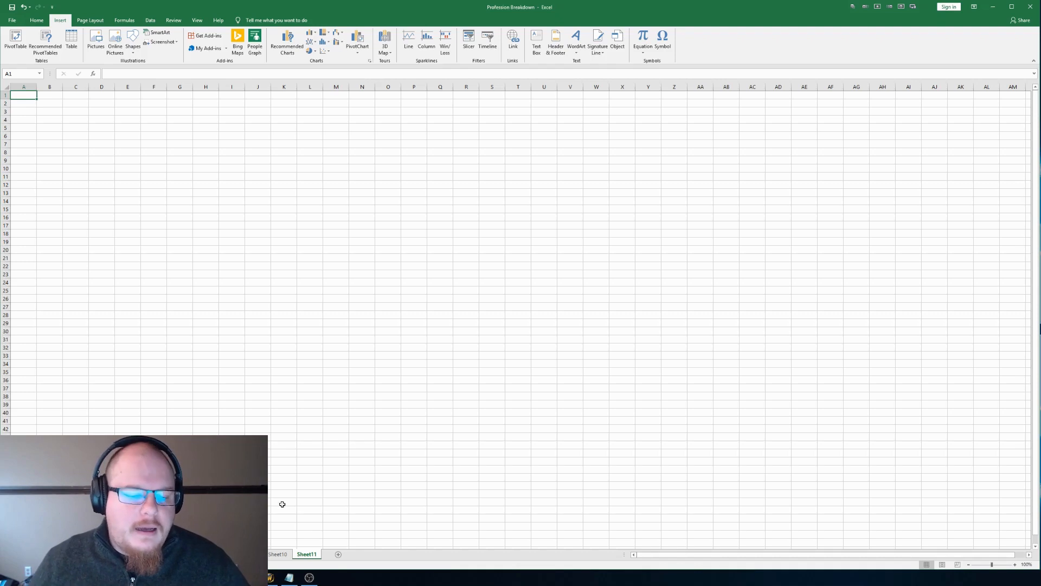
{"action": "left_click", "coordinate": [277, 553]}
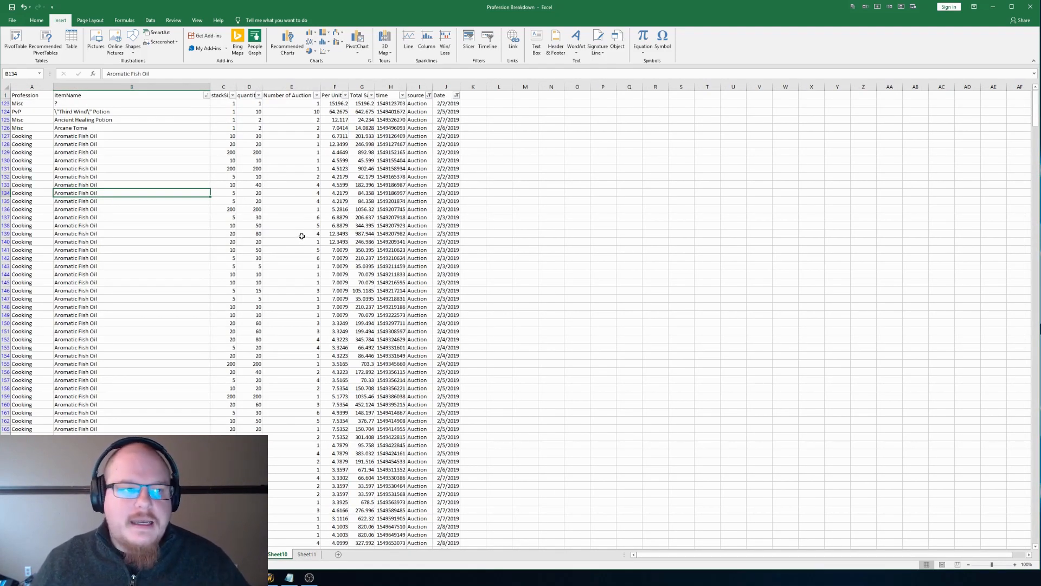
{"action": "left_click", "coordinate": [316, 557]}
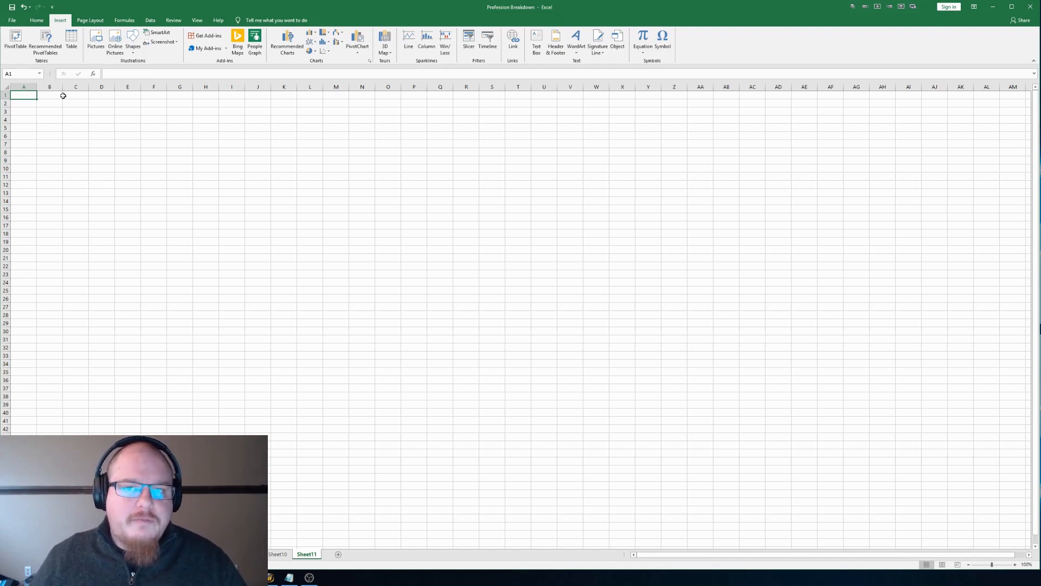
{"action": "left_click", "coordinate": [9, 37]}
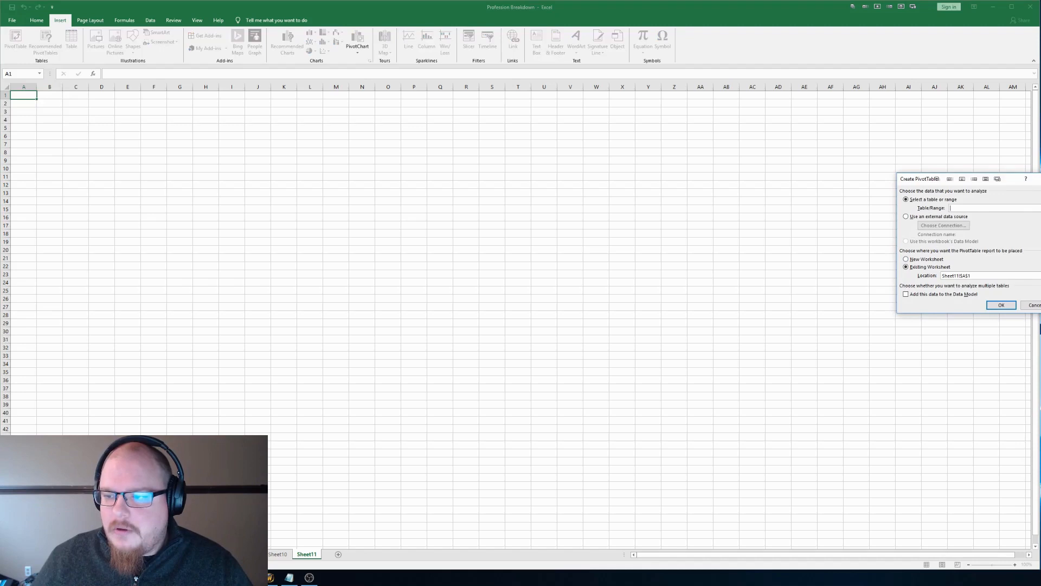
{"action": "left_click", "coordinate": [618, 199]}
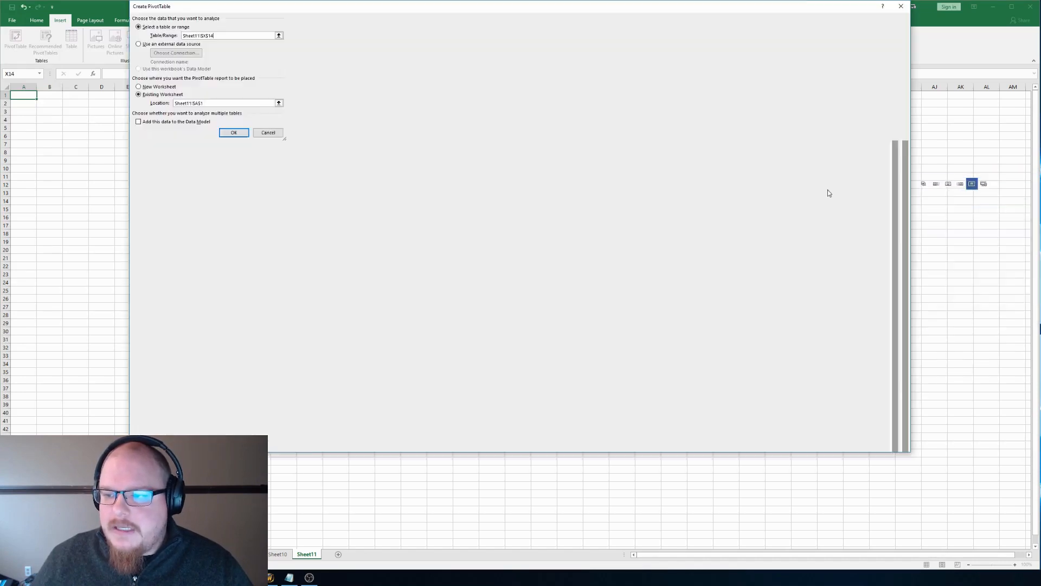
{"action": "left_click", "coordinate": [997, 178]}
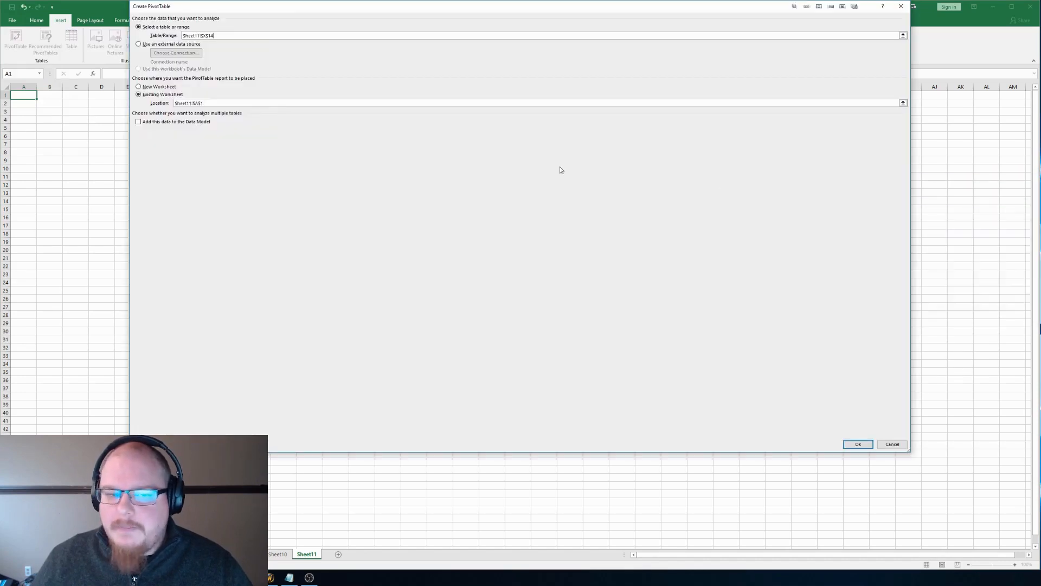
Step: Set the PivotTable source to the Sheet10 data from the Profession header through Date down to the World Shrinker row, and create it
{"action": "left_click", "coordinate": [902, 36]}
{"action": "left_click", "coordinate": [277, 554]}
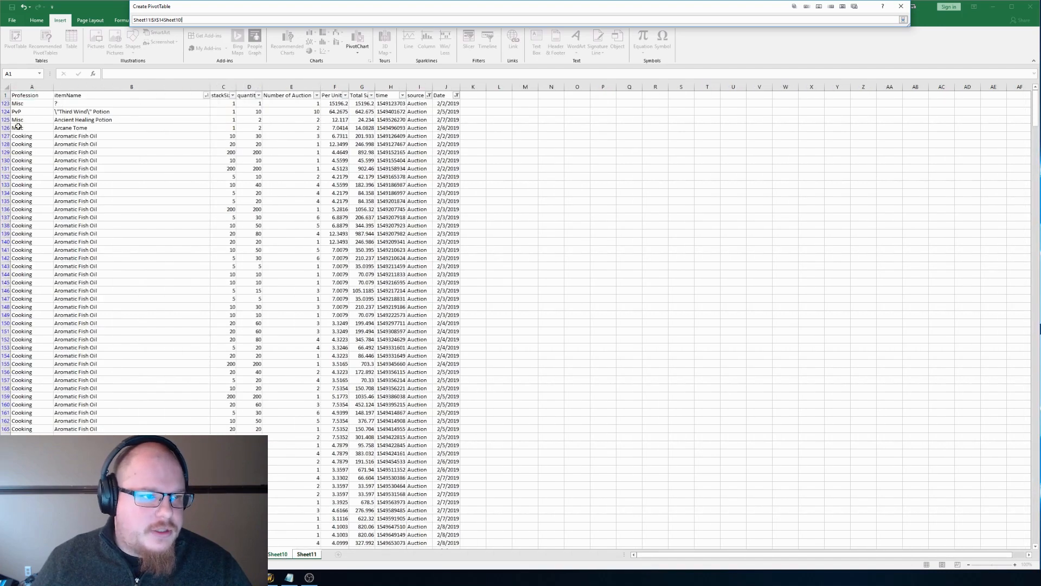
{"action": "left_click", "coordinate": [41, 96]}
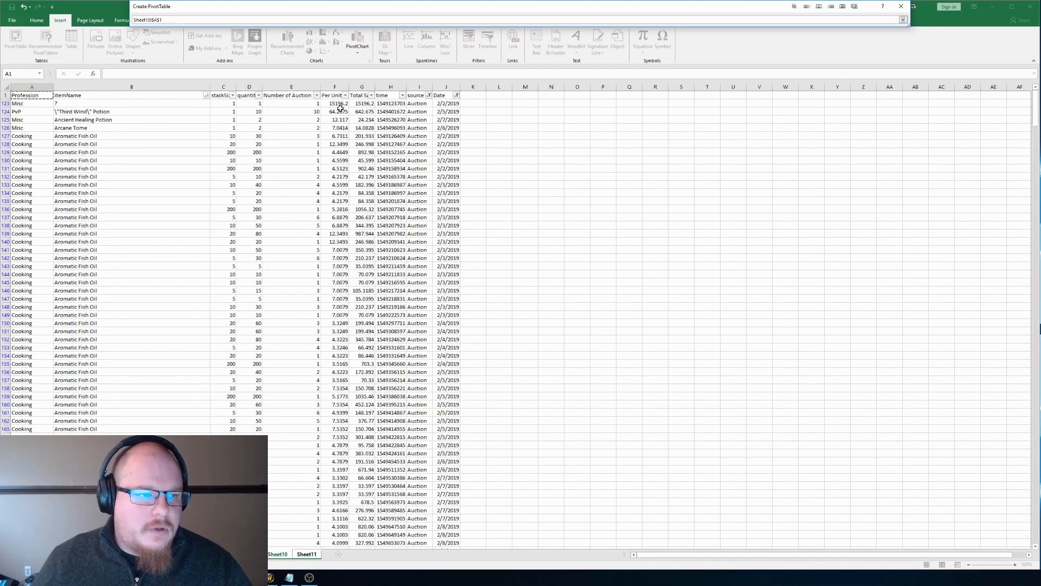
{"action": "left_click", "coordinate": [441, 97], "text": "shift"}
{"action": "key", "text": "shift+Down"}
{"action": "key", "text": "shift+Down"}
{"action": "key", "text": "shift+Down"}
{"action": "key", "text": "shift+Down"}
{"action": "key", "text": "shift+Down"}
{"action": "key", "text": "shift+Down"}
{"action": "key", "text": "shift+Down"}
{"action": "key", "text": "shift+Down"}
{"action": "key", "text": "shift+Down"}
{"action": "key", "text": "shift+Down"}
{"action": "key", "text": "shift+Down"}
{"action": "key", "text": "shift+Down"}
{"action": "key", "text": "shift+Down"}
{"action": "key", "text": "shift+Down"}
{"action": "key", "text": "shift+Down"}
{"action": "key", "text": "shift+Down"}
{"action": "key", "text": "shift+Down"}
{"action": "key", "text": "shift+Down"}
{"action": "key", "text": "shift+Down"}
{"action": "key", "text": "shift+Down"}
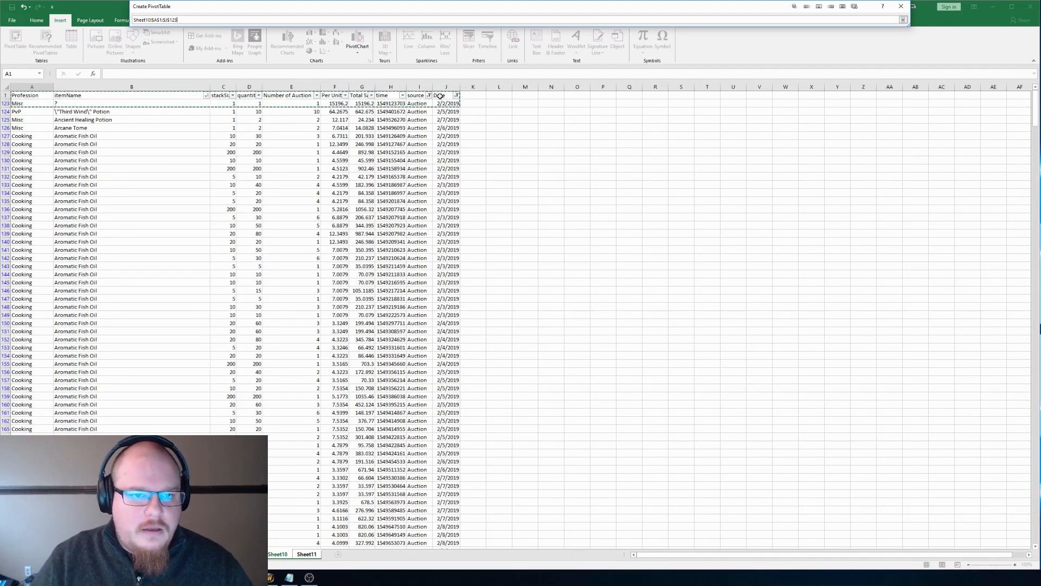
{"action": "key", "text": "shift+Page_Down"}
{"action": "key", "text": "shift+Page_Down"}
{"action": "key", "text": "shift+Page_Down"}
{"action": "key", "text": "shift+Page_Down"}
{"action": "key", "text": "shift+Page_Down"}
{"action": "key", "text": "shift+Page_Down"}
{"action": "key", "text": "shift+Page_Down"}
{"action": "key", "text": "shift+Page_Down"}
{"action": "key", "text": "shift+Page_Down"}
{"action": "key", "text": "shift+Page_Down"}
{"action": "key", "text": "shift+Page_Down"}
{"action": "key", "text": "shift+Page_Down"}
{"action": "key", "text": "shift+Page_Down"}
{"action": "key", "text": "shift+Page_Down"}
{"action": "key", "text": "shift+Page_Down"}
{"action": "key", "text": "shift+Page_Down"}
{"action": "key", "text": "shift+Page_Down"}
{"action": "key", "text": "shift+Page_Down"}
{"action": "key", "text": "shift+Page_Down"}
{"action": "key", "text": "shift+Page_Down"}
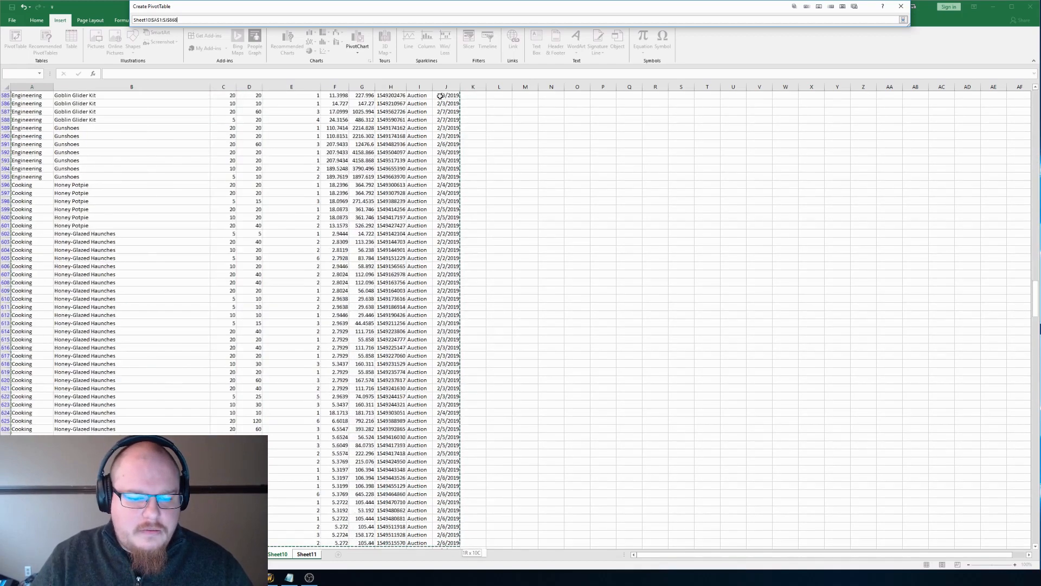
{"action": "key", "text": "shift+Page_Up"}
{"action": "key", "text": "shift+Page_Up"}
{"action": "key", "text": "shift+Page_Up"}
{"action": "key", "text": "shift+Page_Up"}
{"action": "key", "text": "shift+Page_Up"}
{"action": "key", "text": "shift+Page_Up"}
{"action": "key", "text": "shift+Page_Up"}
{"action": "key", "text": "shift+Page_Up"}
{"action": "key", "text": "shift+Page_Up"}
{"action": "key", "text": "shift+Page_Up"}
{"action": "key", "text": "shift+Page_Up"}
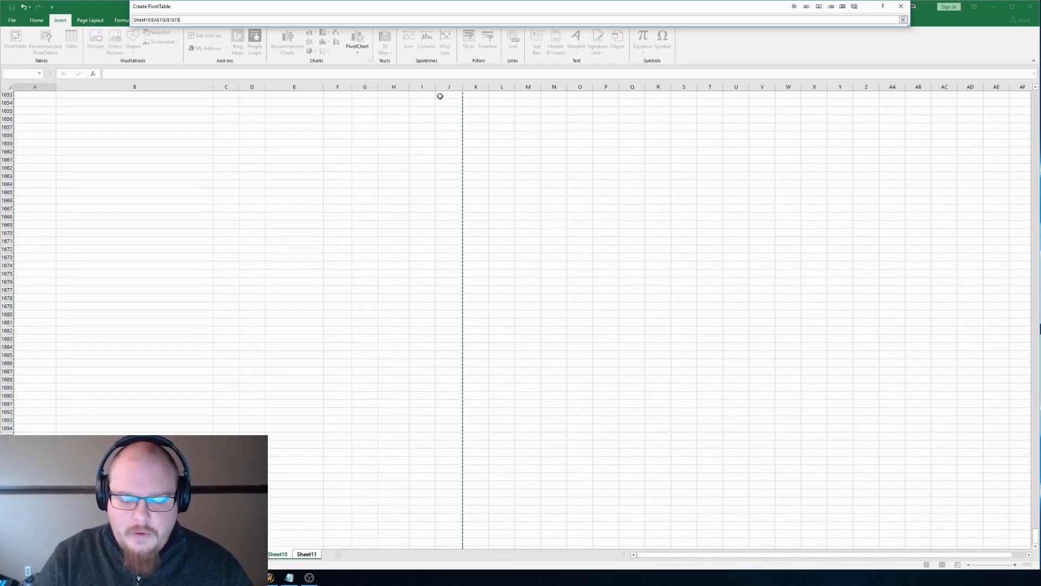
{"action": "key", "text": "shift+Page_Down"}
{"action": "key", "text": "shift+Page_Down"}
{"action": "key", "text": "shift+Page_Down"}
{"action": "key", "text": "shift+Page_Down"}
{"action": "key", "text": "shift+Page_Up"}
{"action": "key", "text": "shift+Down"}
{"action": "key", "text": "shift+Down"}
{"action": "key", "text": "shift+Down"}
{"action": "key", "text": "shift+Down"}
{"action": "key", "text": "shift+Up"}
{"action": "key", "text": "shift+Up"}
{"action": "key", "text": "shift+Up"}
{"action": "key", "text": "shift+Up"}
{"action": "key", "text": "shift+Up"}
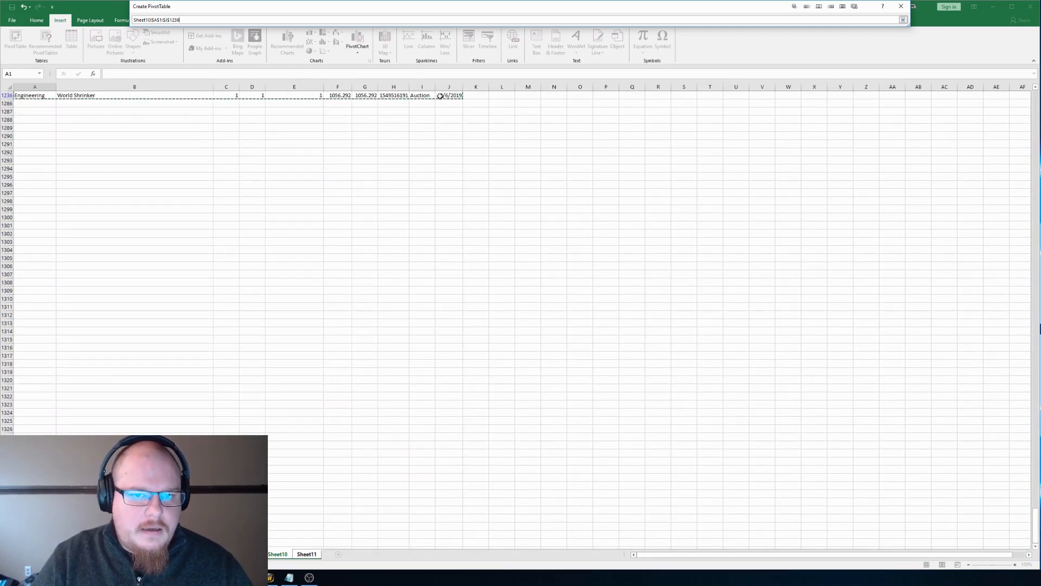
{"action": "key", "text": "Return"}
{"action": "key", "text": "Return"}
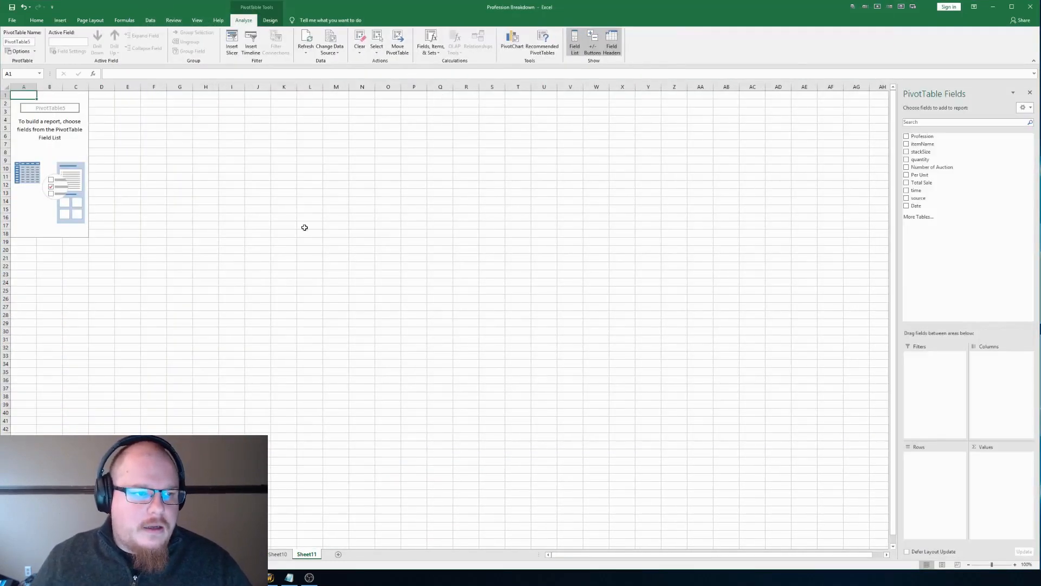
Step: Put Profession in the PivotTable rows and Date in the columns, and remove the Months grouping field
{"action": "left_click_drag", "start_coordinate": [949, 141], "coordinate": [929, 471]}
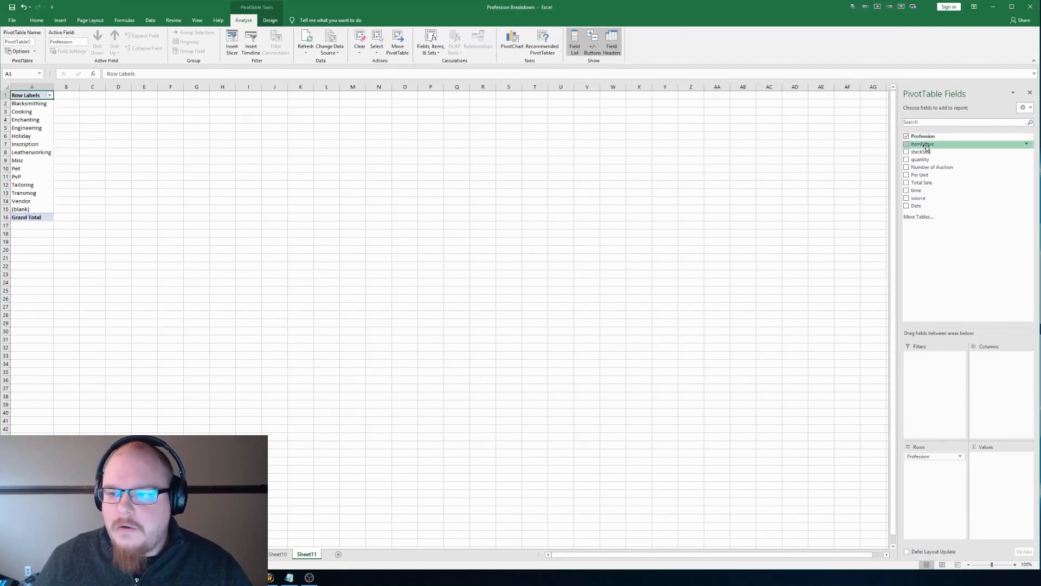
{"action": "left_click_drag", "start_coordinate": [922, 206], "coordinate": [1000, 359]}
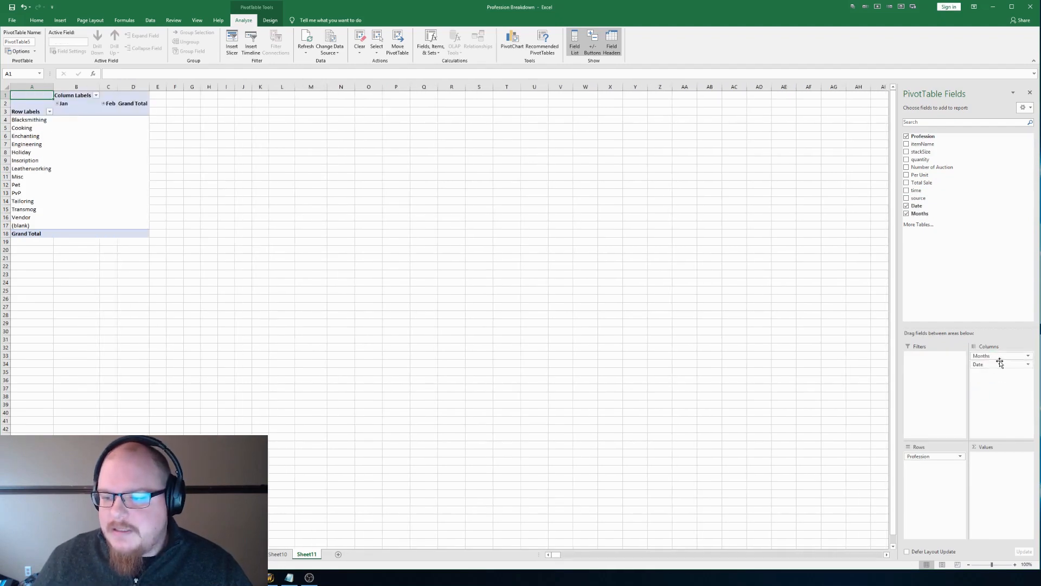
{"action": "left_click_drag", "start_coordinate": [1006, 355], "coordinate": [785, 348]}
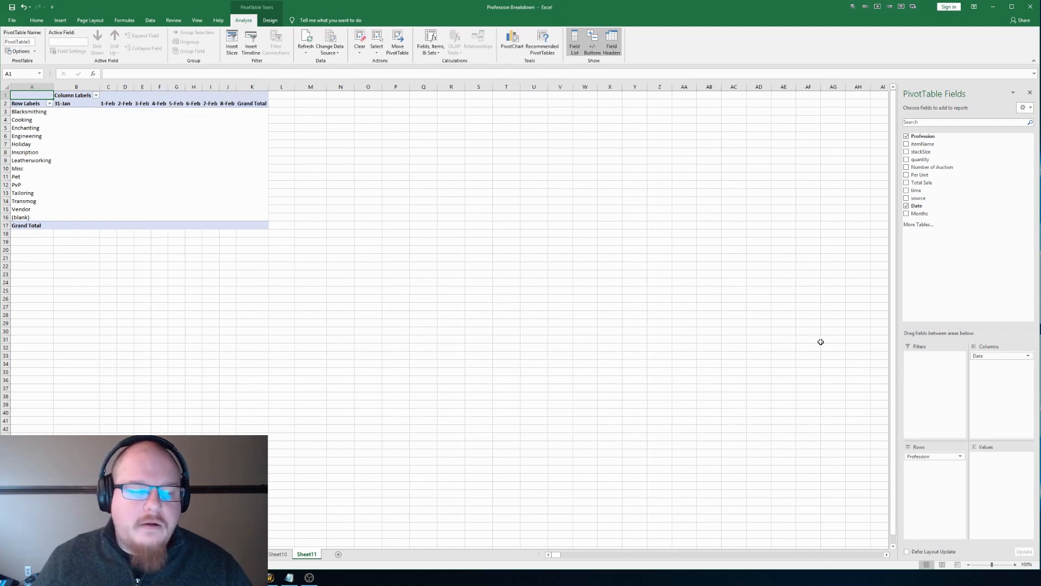
Step: Filter the PivotTable's date columns to show only 2-Feb through 8-Feb
{"action": "left_click", "coordinate": [97, 97]}
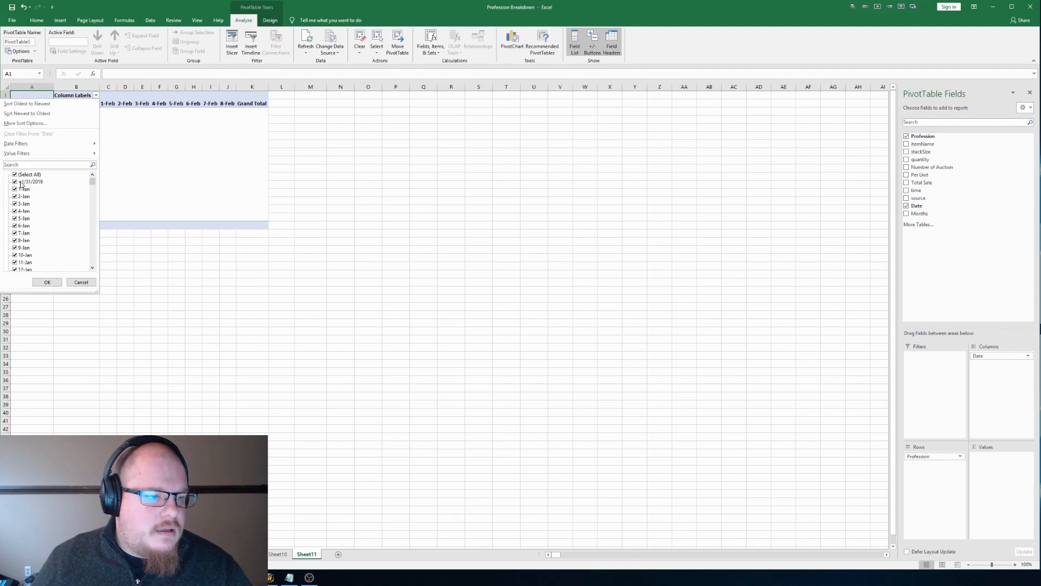
{"action": "scroll", "coordinate": [43, 193], "scroll_direction": "down", "scroll_amount": 20}
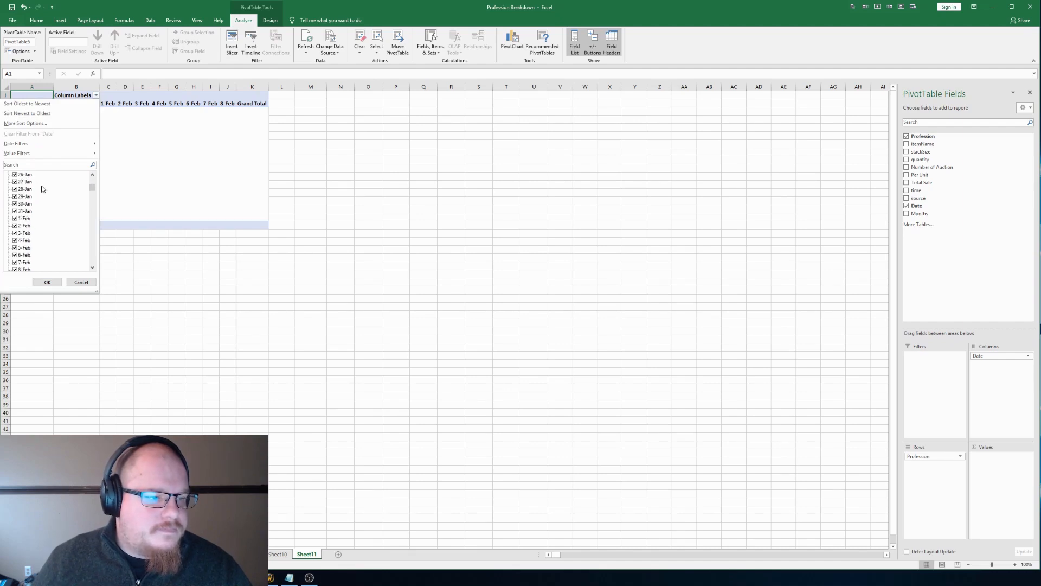
{"action": "scroll", "coordinate": [52, 194], "scroll_direction": "up", "scroll_amount": 20}
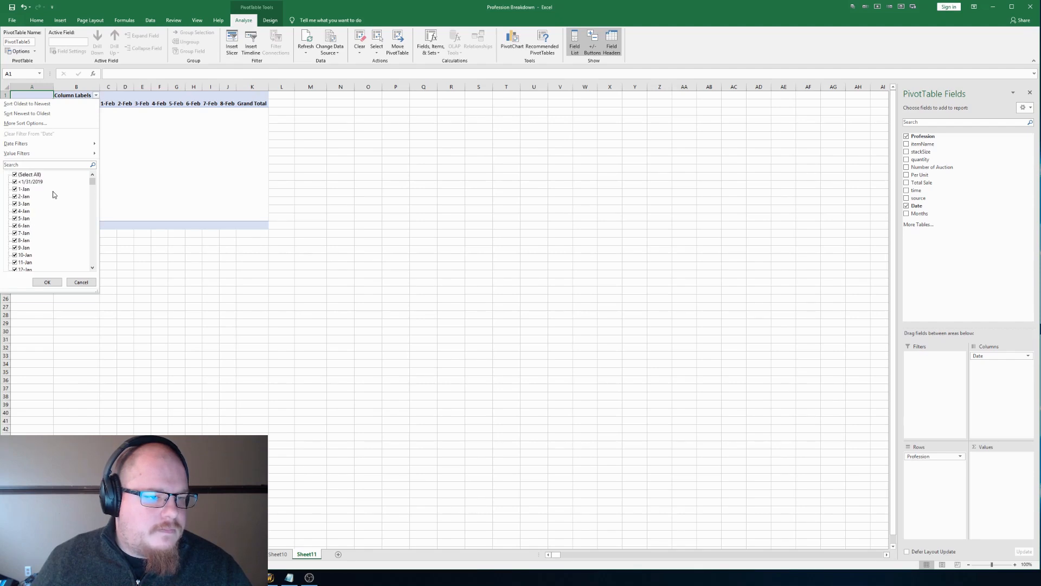
{"action": "left_click", "coordinate": [16, 174]}
{"action": "scroll", "coordinate": [54, 205], "scroll_direction": "down", "scroll_amount": 11}
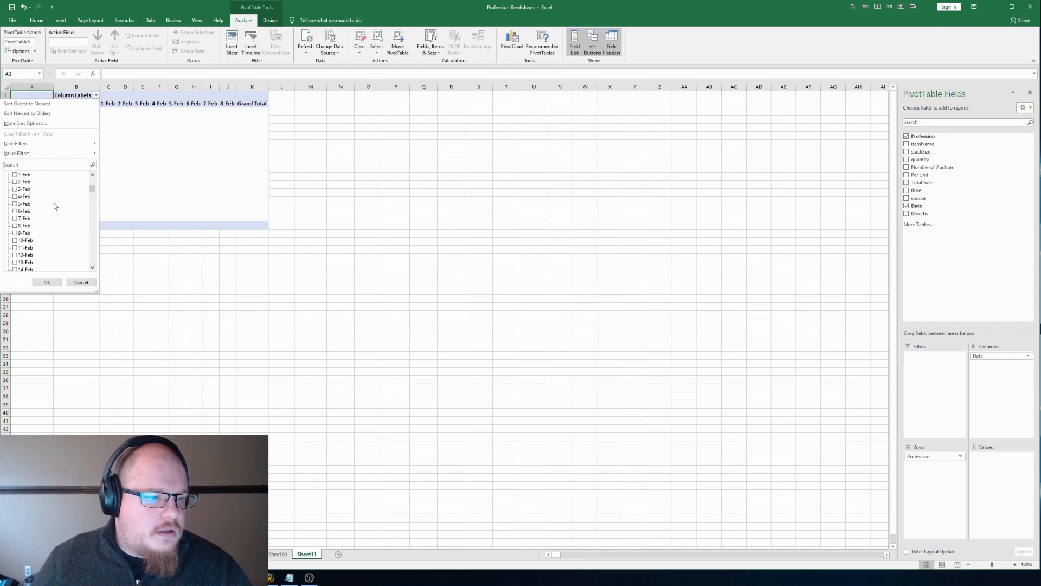
{"action": "left_click", "coordinate": [15, 182]}
{"action": "left_click", "coordinate": [15, 189]}
{"action": "left_click", "coordinate": [15, 204]}
{"action": "left_click", "coordinate": [15, 211]}
{"action": "left_click", "coordinate": [15, 218]}
{"action": "left_click", "coordinate": [15, 225]}
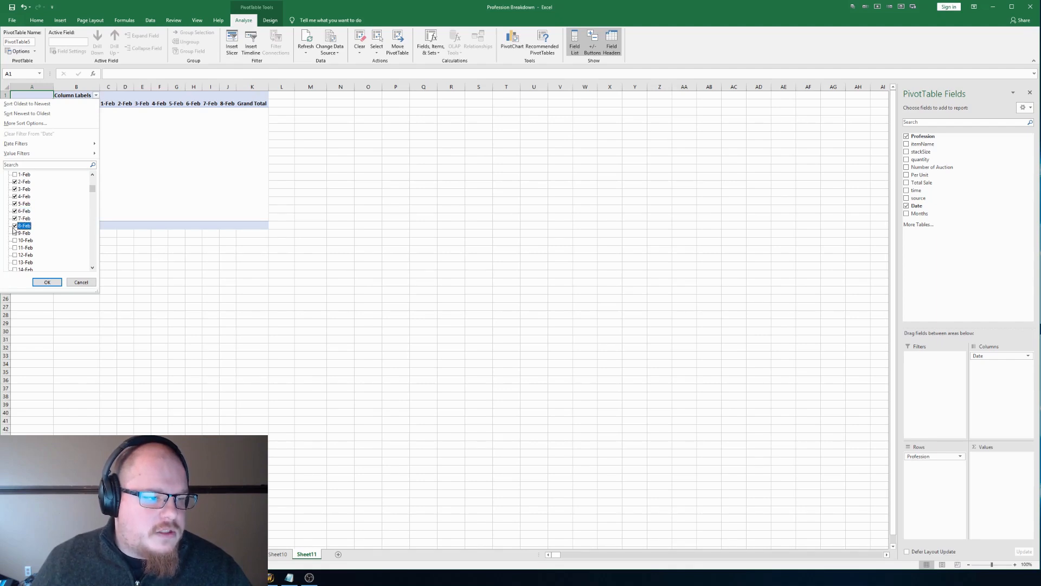
{"action": "left_click", "coordinate": [46, 282]}
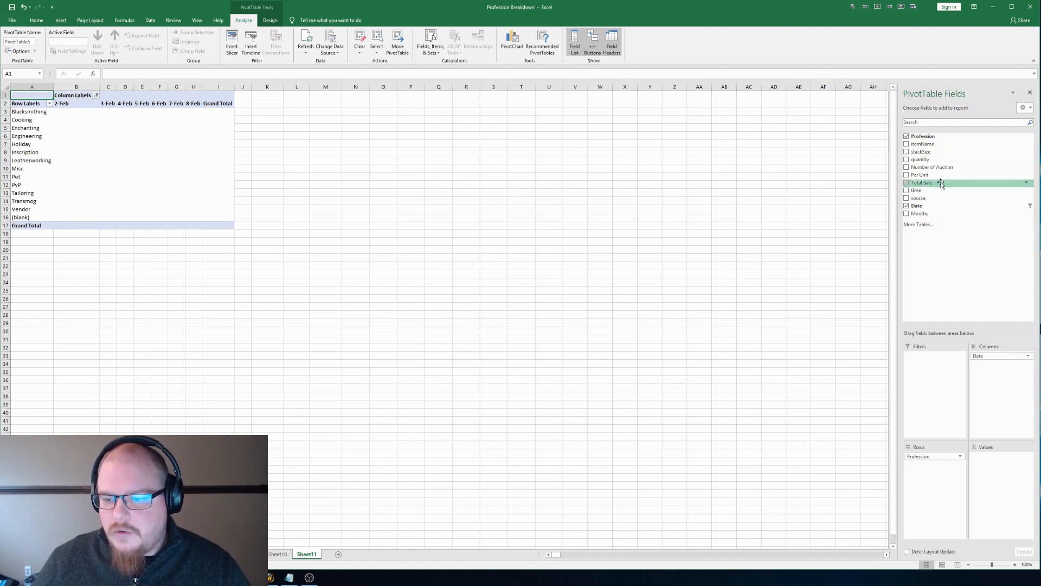
Step: Sum Total Sale as the PivotTable values and add ItemName to the rows beneath Profession
{"action": "left_click_drag", "start_coordinate": [941, 185], "coordinate": [984, 468]}
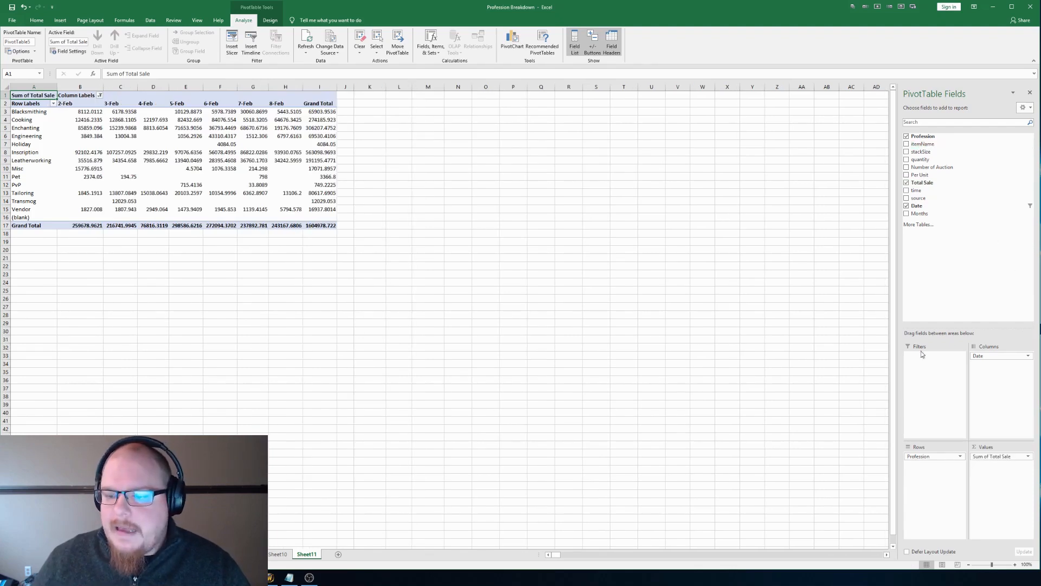
{"action": "left_click_drag", "start_coordinate": [922, 144], "coordinate": [928, 480]}
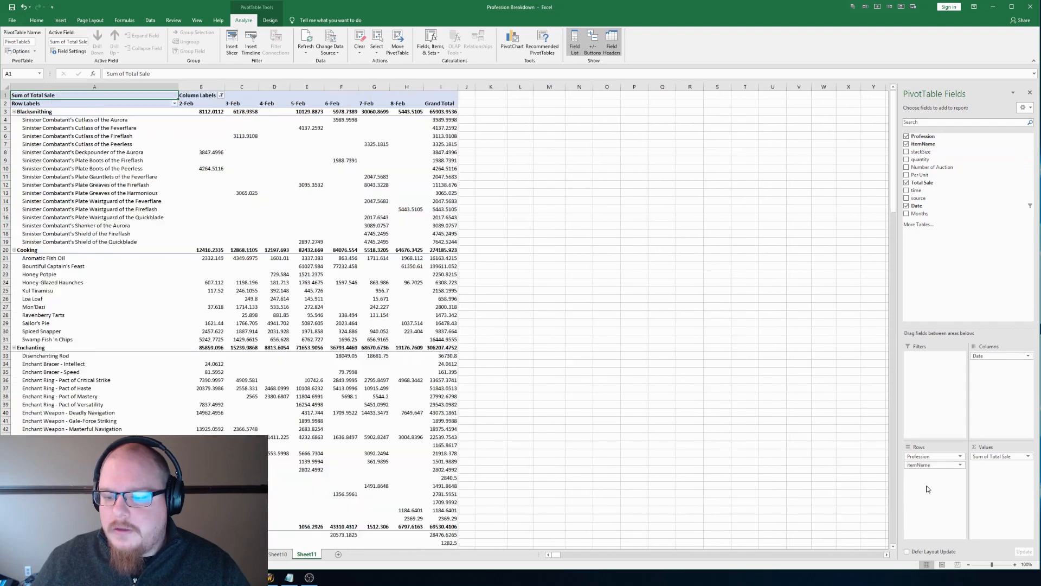
Step: Collapse every profession group in the PivotTable, from Blacksmithing down to (blank), so that only profession totals are listed
{"action": "left_click", "coordinate": [14, 112]}
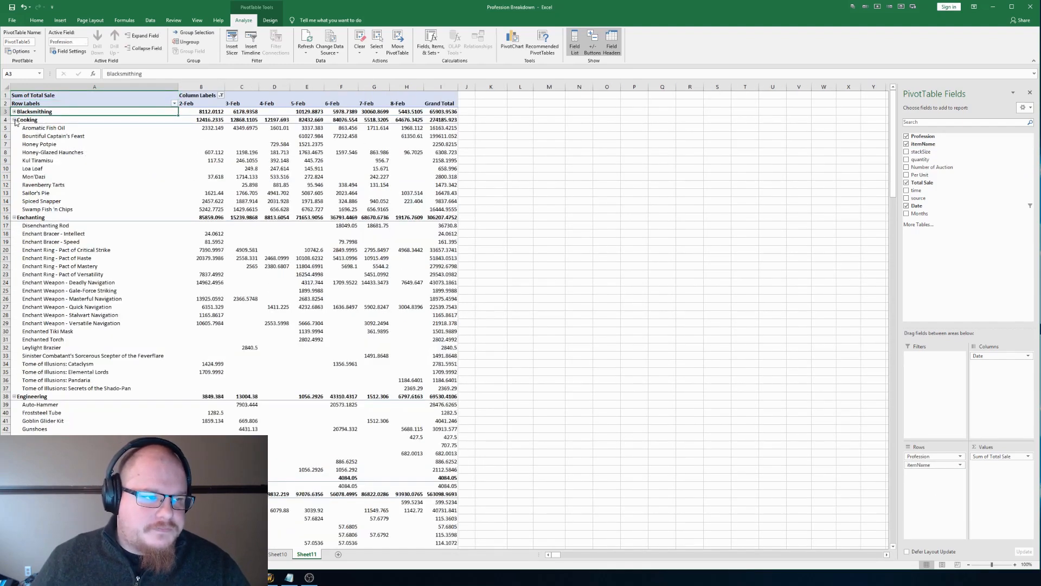
{"action": "left_click", "coordinate": [14, 120]}
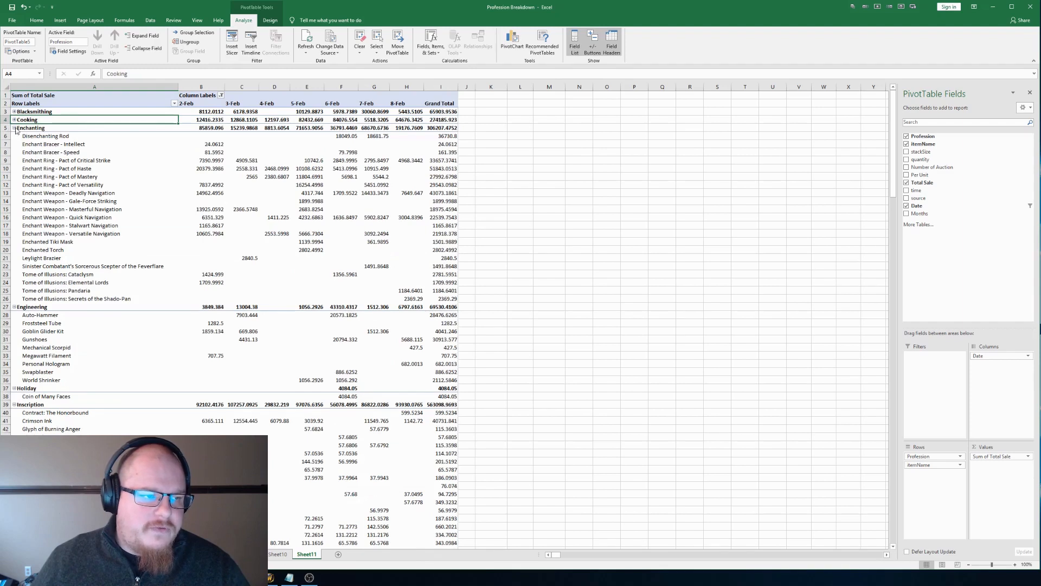
{"action": "left_click", "coordinate": [14, 128]}
{"action": "left_click", "coordinate": [13, 136]}
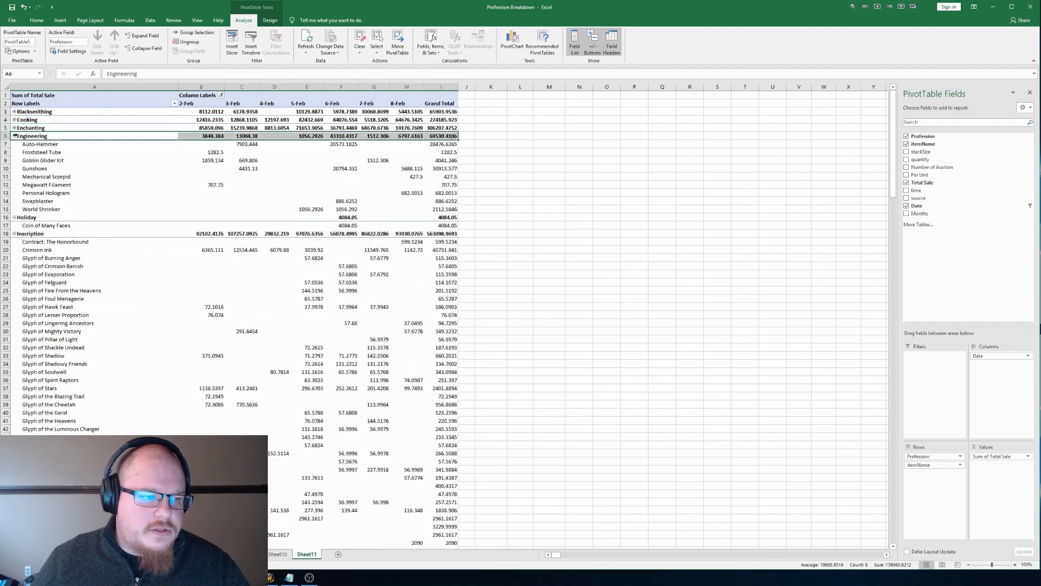
{"action": "left_click", "coordinate": [14, 136]}
{"action": "left_click", "coordinate": [15, 146]}
{"action": "left_click", "coordinate": [14, 144]}
{"action": "left_click", "coordinate": [13, 152]}
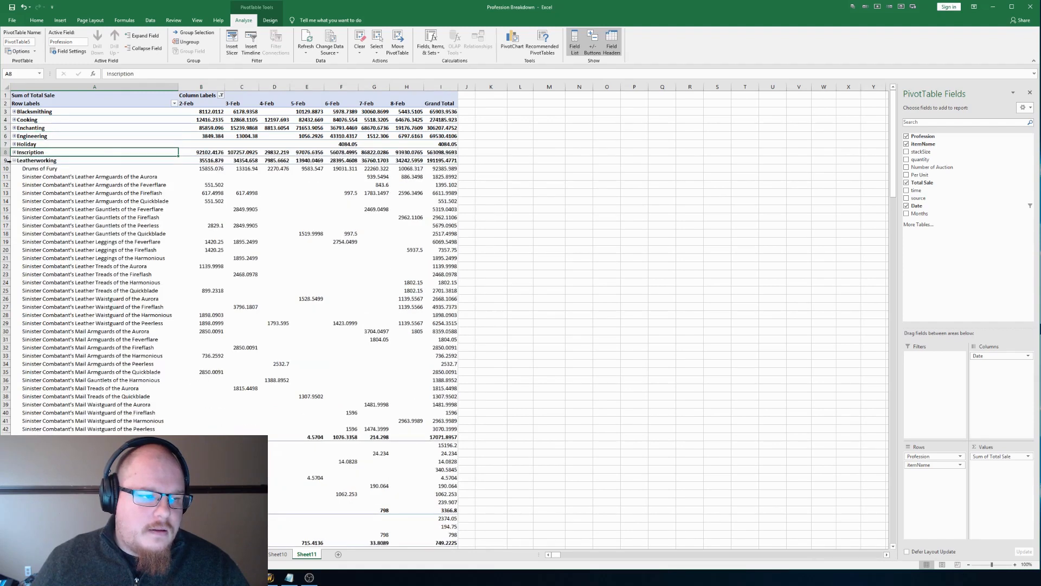
{"action": "left_click", "coordinate": [15, 161]}
{"action": "left_click", "coordinate": [14, 169]}
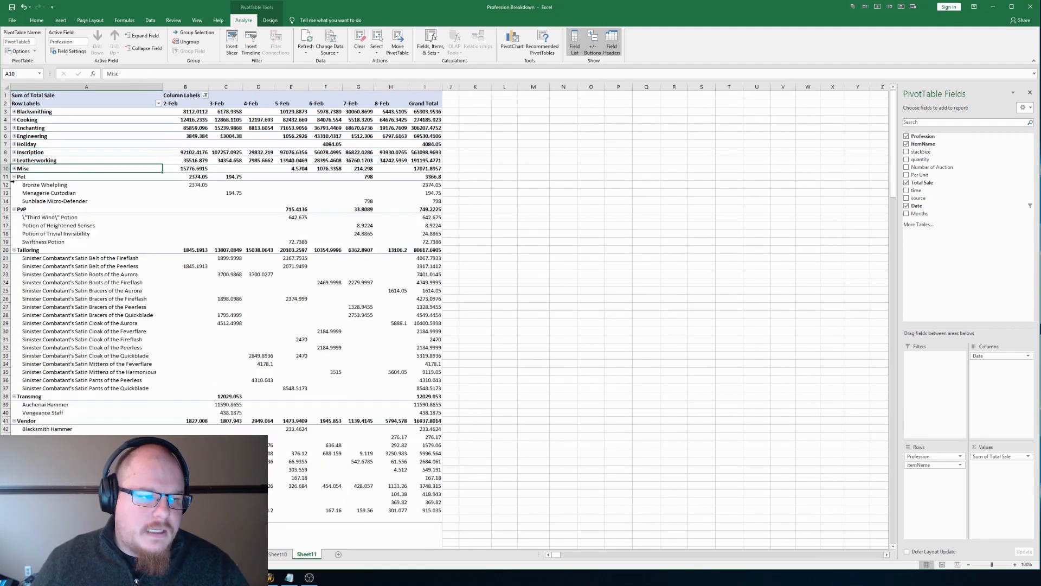
{"action": "left_click", "coordinate": [14, 177]}
{"action": "left_click", "coordinate": [14, 185]}
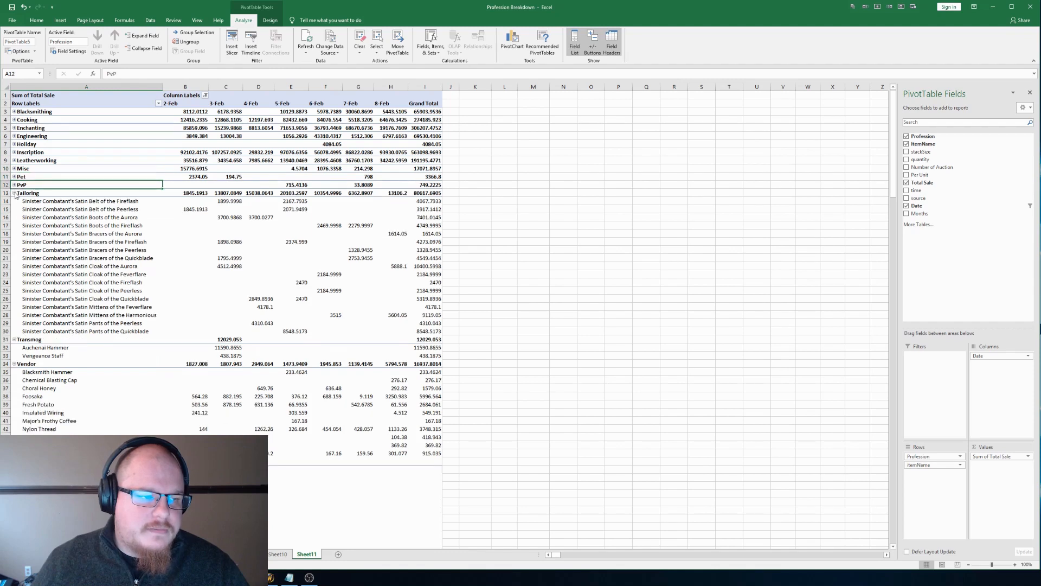
{"action": "left_click", "coordinate": [14, 193]}
{"action": "left_click", "coordinate": [14, 201]}
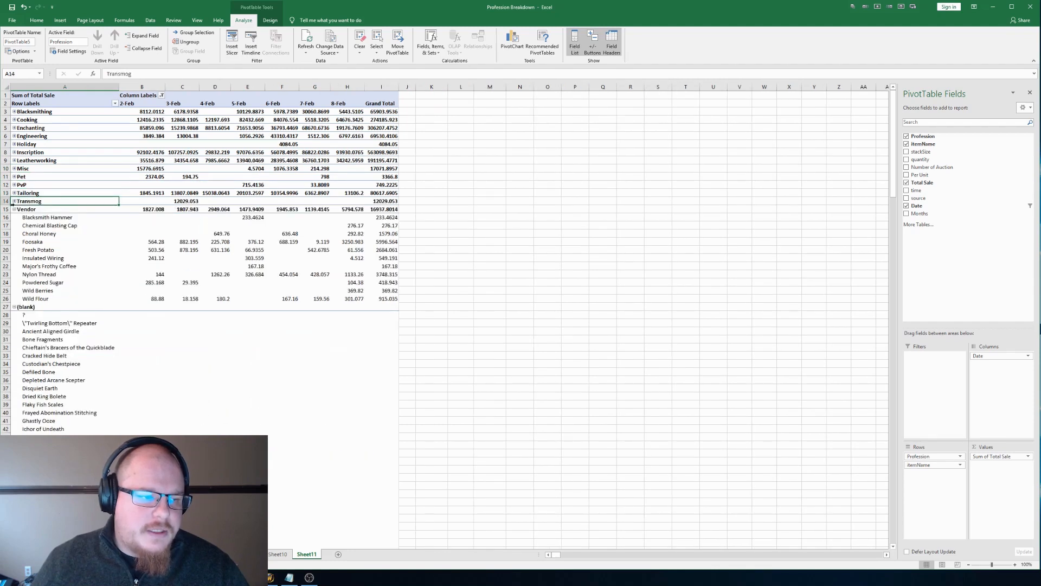
{"action": "left_click", "coordinate": [14, 209]}
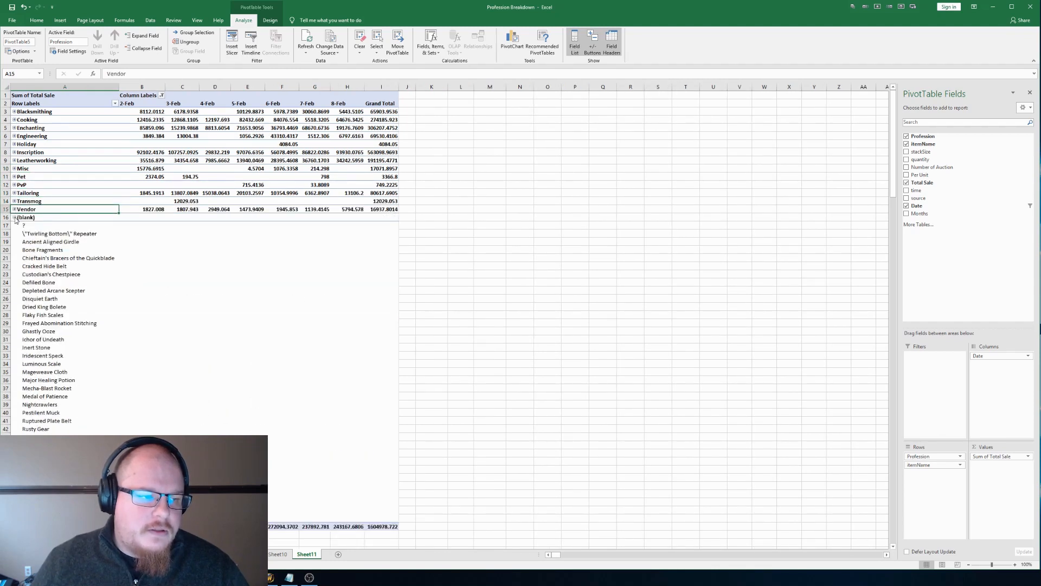
{"action": "left_click", "coordinate": [14, 218]}
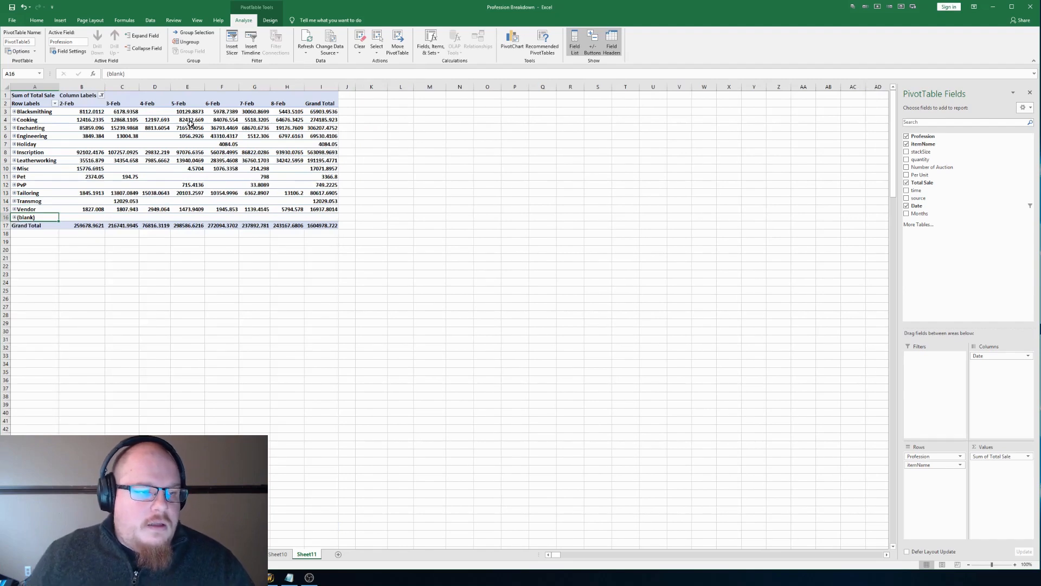
Step: Examine the daily grand totals from 2-Feb to 8-Feb and the overall grand total of the PivotTable
{"action": "left_click", "coordinate": [102, 222]}
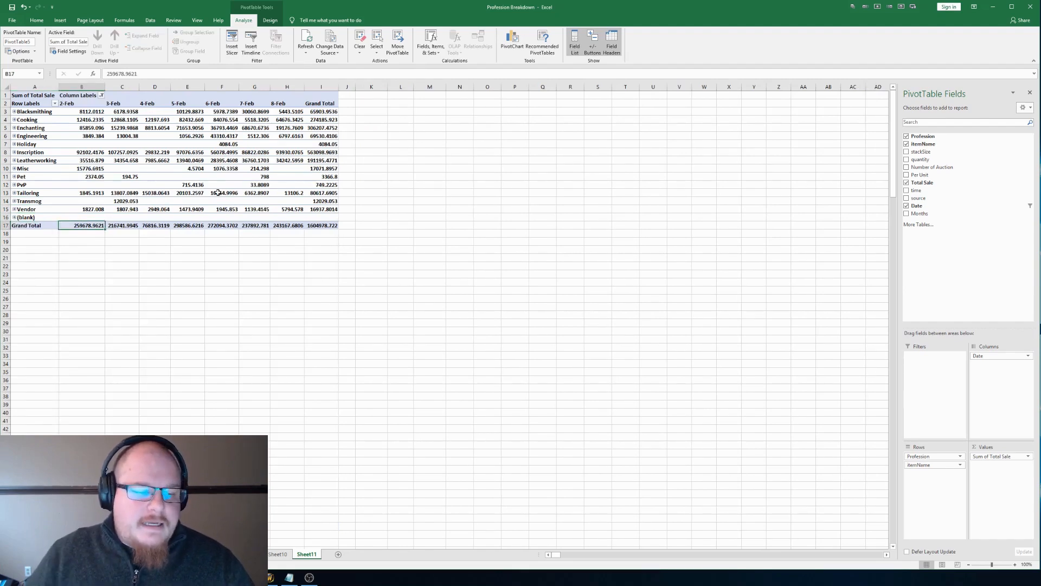
{"action": "key", "text": "Up"}
{"action": "key", "text": "Right"}
{"action": "key", "text": "Right"}
{"action": "key", "text": "Right"}
{"action": "key", "text": "Right"}
{"action": "key", "text": "Right"}
{"action": "key", "text": "Right"}
{"action": "key", "text": "Right"}
{"action": "key", "text": "Right"}
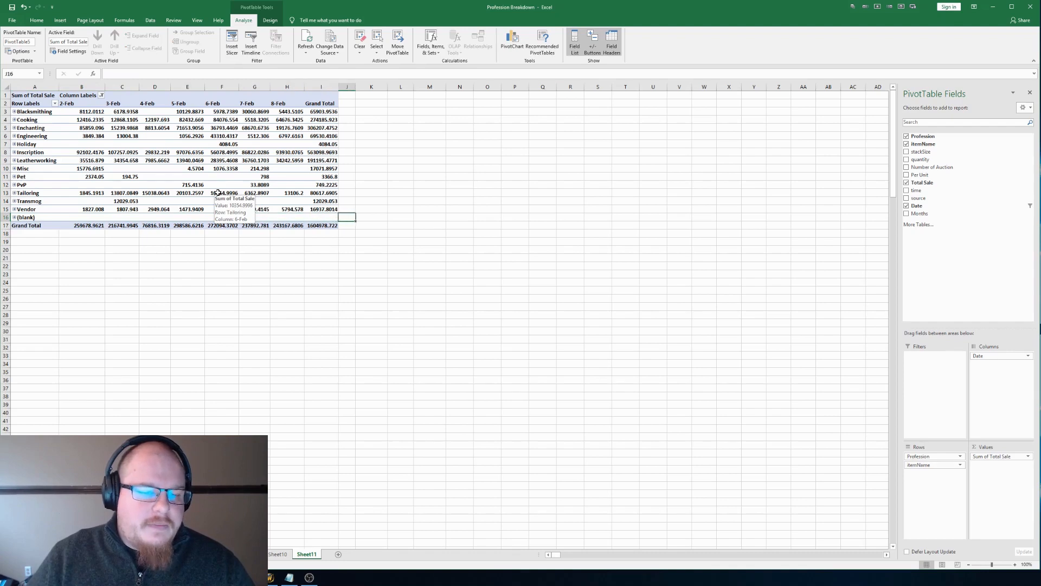
{"action": "key", "text": "Left"}
{"action": "key", "text": "Left"}
{"action": "key", "text": "Left"}
{"action": "key", "text": "Left"}
{"action": "key", "text": "Left"}
{"action": "key", "text": "Left"}
{"action": "key", "text": "Left"}
{"action": "key", "text": "Left"}
{"action": "key", "text": "Left"}
{"action": "key", "text": "Right"}
{"action": "key", "text": "Right"}
{"action": "key", "text": "Right"}
{"action": "key", "text": "Right"}
{"action": "key", "text": "Right"}
{"action": "key", "text": "Right"}
{"action": "key", "text": "Right"}
{"action": "key", "text": "Left"}
{"action": "key", "text": "Left"}
{"action": "key", "text": "Left"}
{"action": "key", "text": "Left"}
{"action": "key", "text": "Left"}
{"action": "key", "text": "Left"}
{"action": "key", "text": "Right"}
{"action": "key", "text": "Right"}
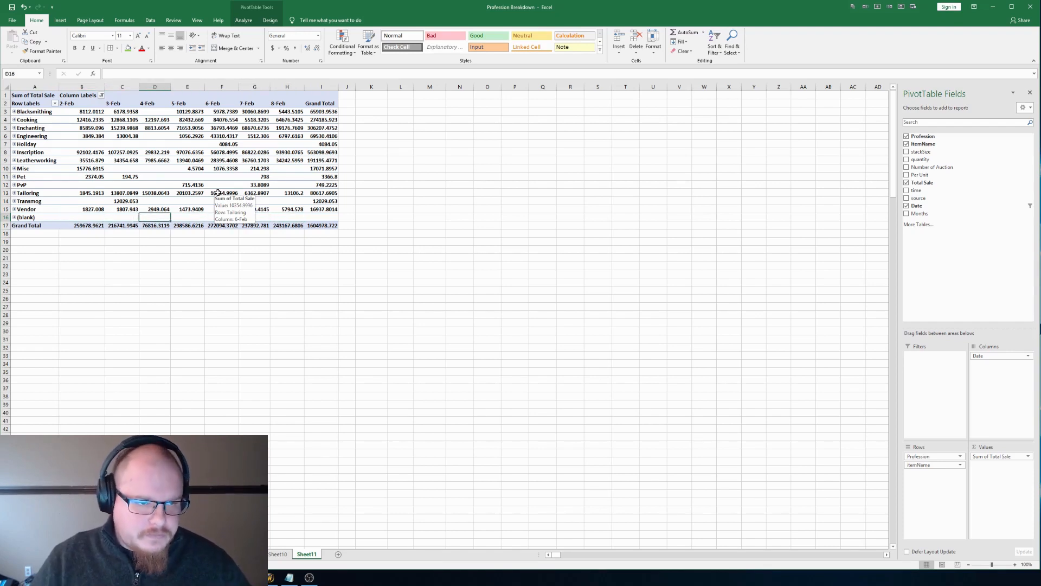
{"action": "left_click", "coordinate": [396, 232]}
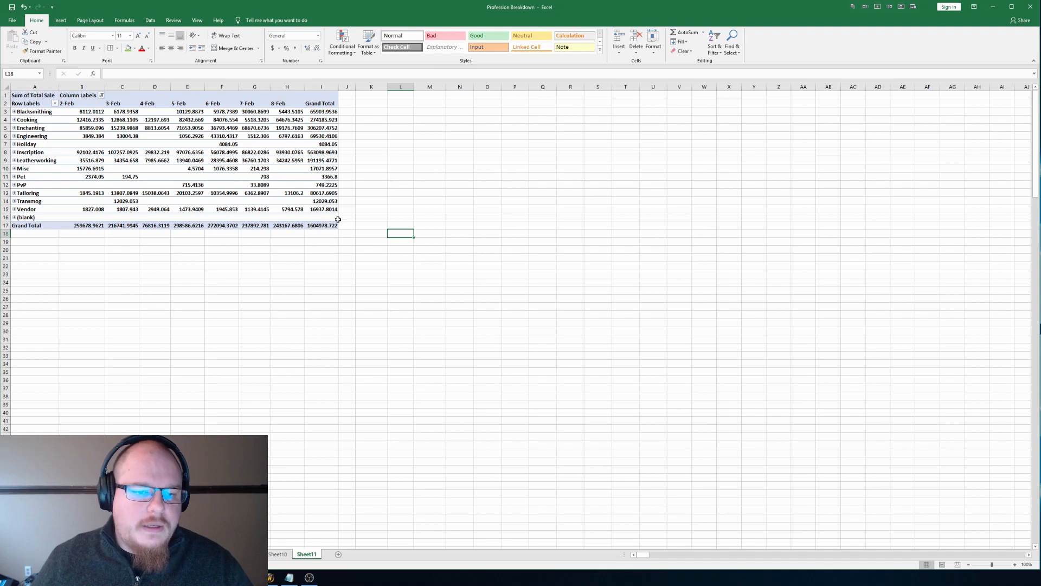
{"action": "mouse_move", "coordinate": [299, 150]}
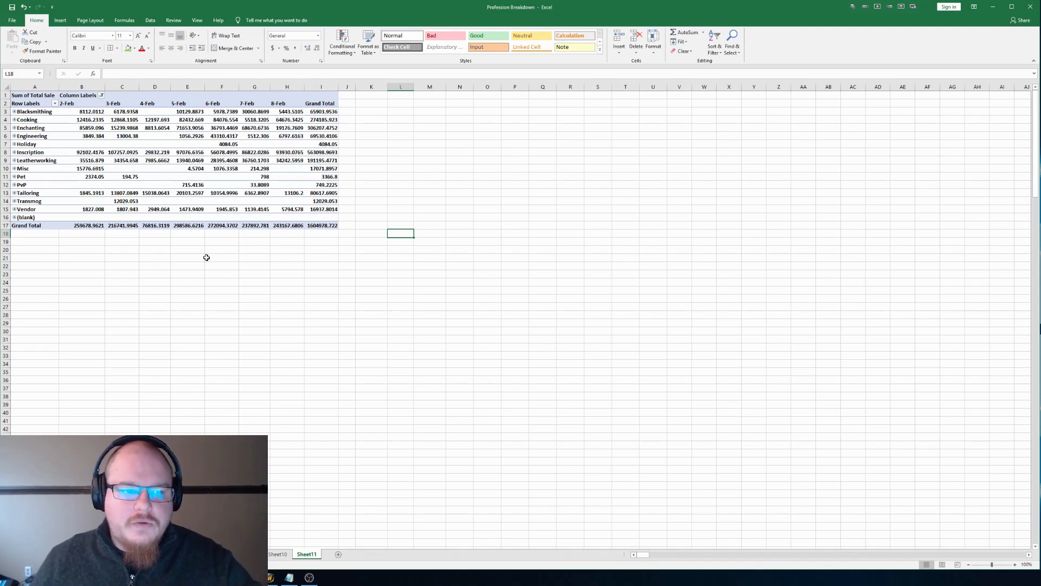
{"action": "left_click", "coordinate": [323, 224]}
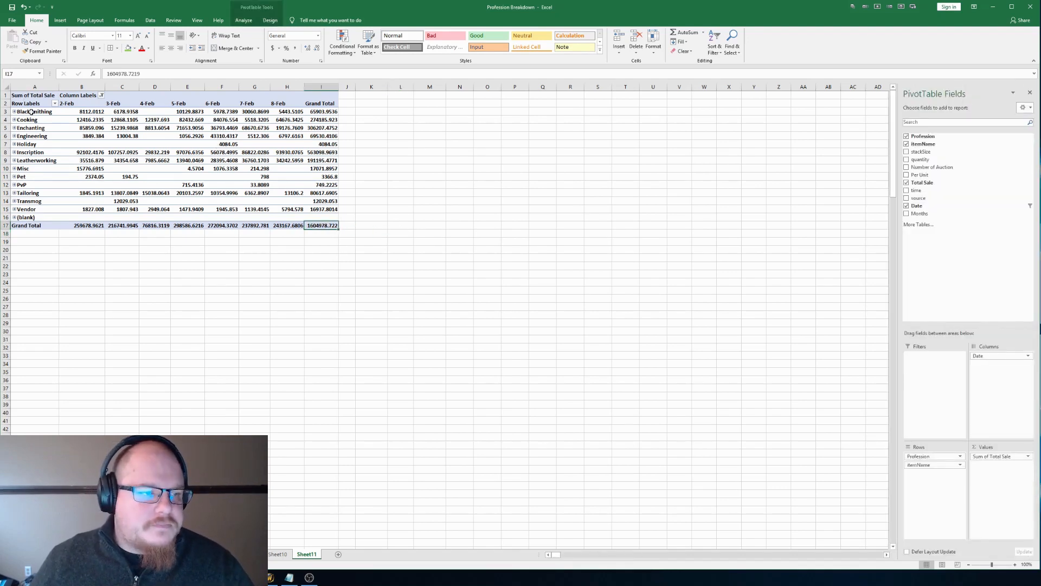
Step: Check the items under Blacksmithing, collapse them again, and expand Cooking to list its items
{"action": "left_click", "coordinate": [14, 111]}
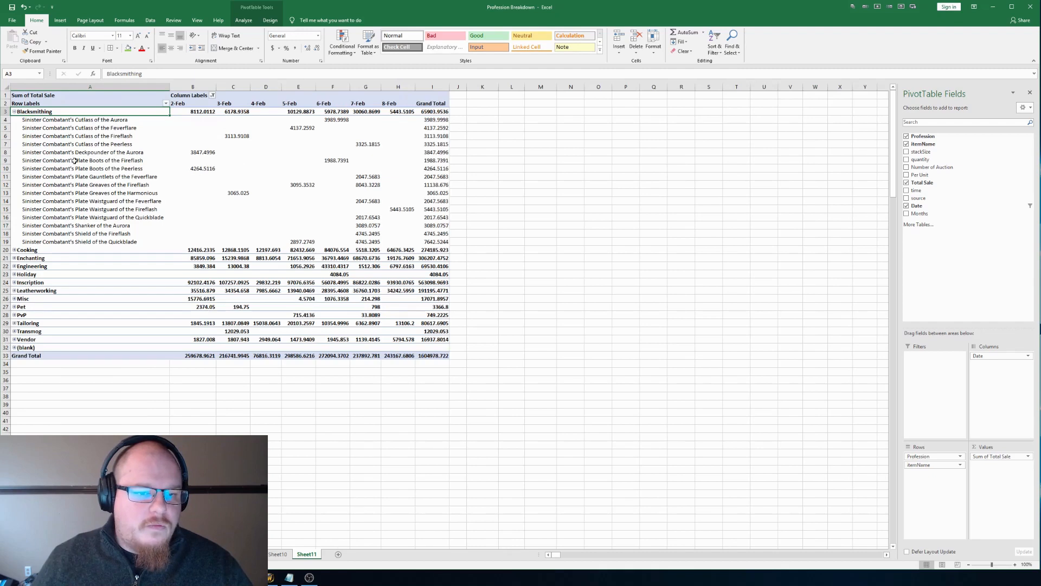
{"action": "left_click", "coordinate": [14, 112]}
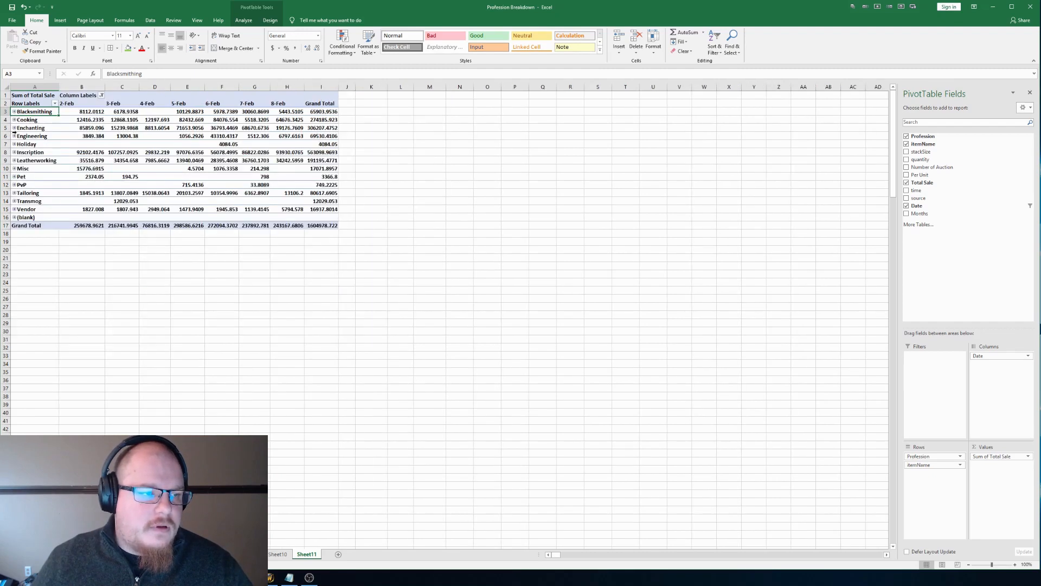
{"action": "left_click", "coordinate": [15, 120]}
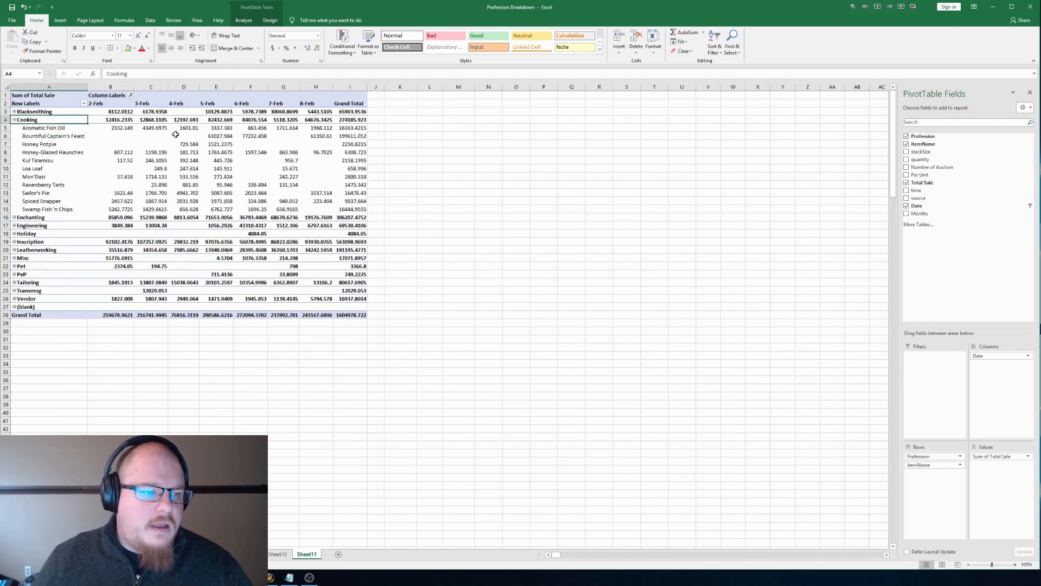
Step: Examine the grand totals of the Cooking items from Aromatic Fish Oil to Loa Loaf, and Loa Loaf's daily sales
{"action": "left_click", "coordinate": [354, 130]}
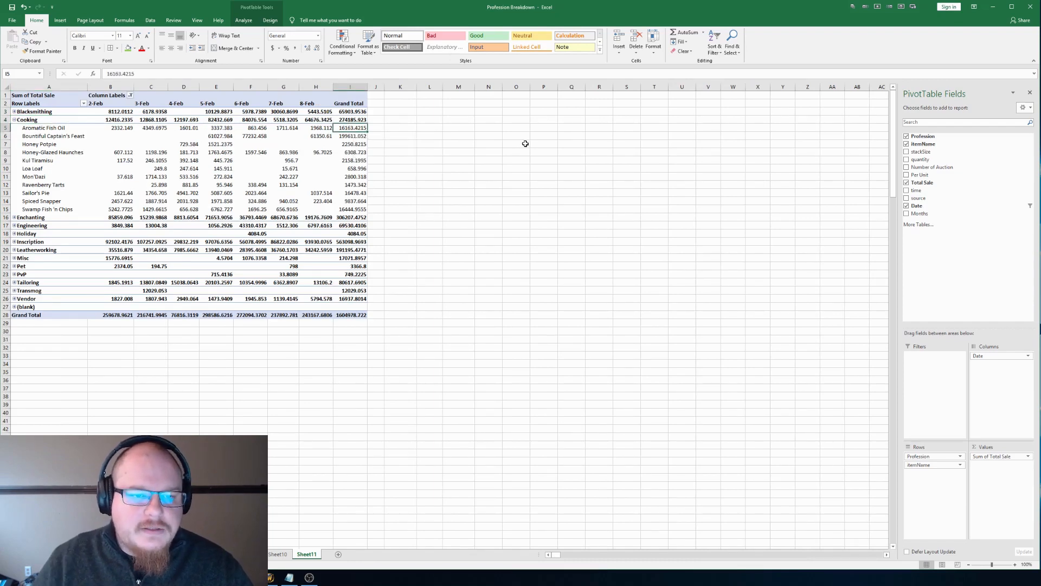
{"action": "key", "text": "Down"}
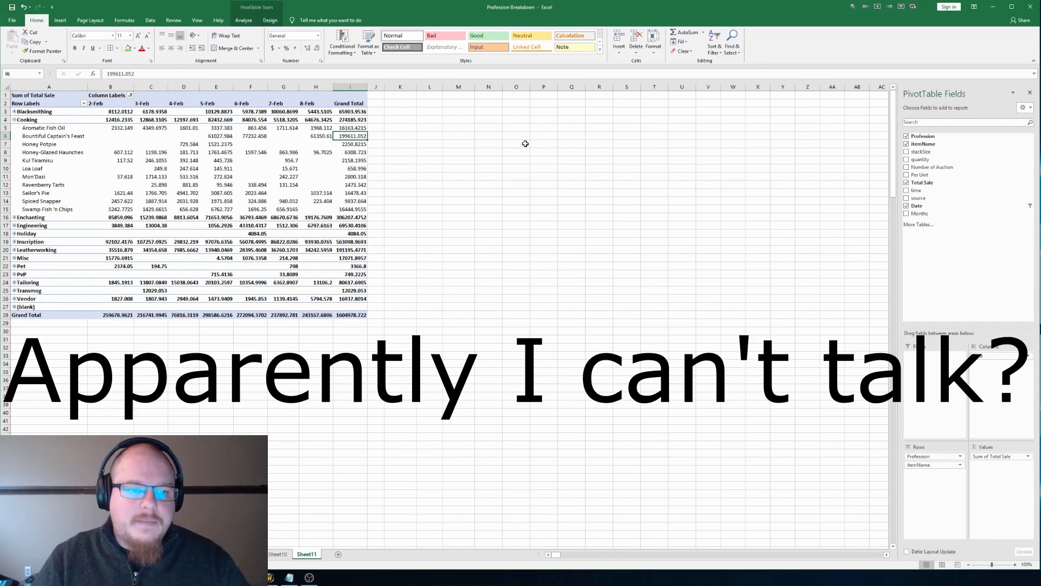
{"action": "key", "text": "Down"}
{"action": "key", "text": "Down"}
{"action": "key", "text": "Down"}
{"action": "key", "text": "Down"}
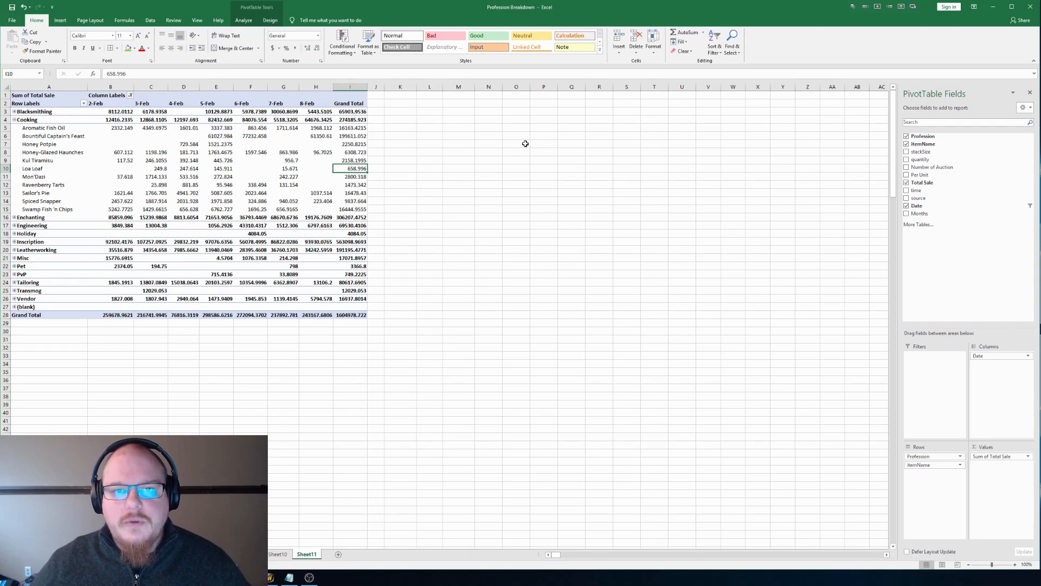
{"action": "key", "text": "Left"}
{"action": "key", "text": "Left"}
{"action": "key", "text": "Left"}
{"action": "key", "text": "Left"}
{"action": "key", "text": "Left"}
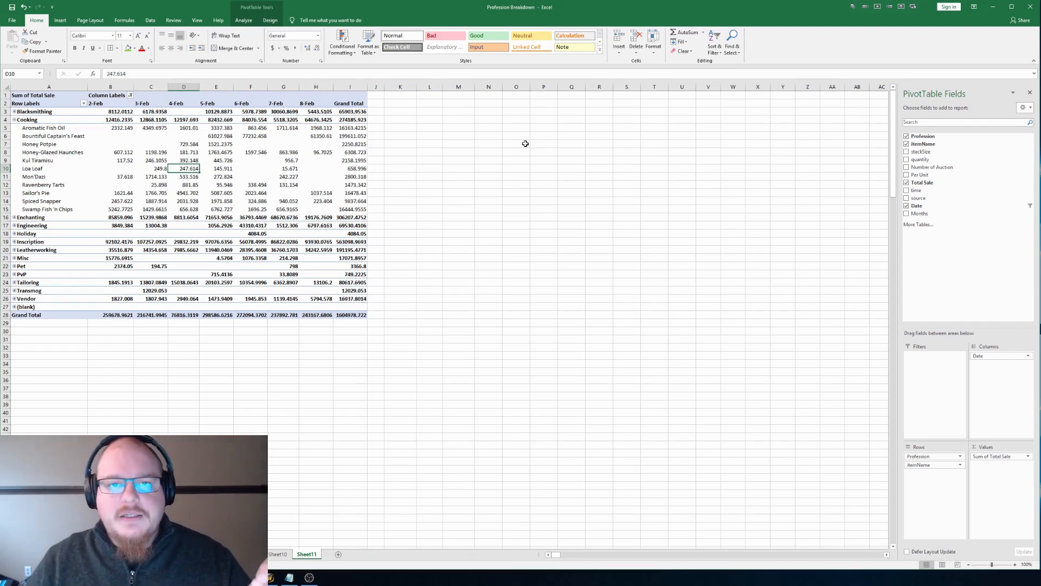
{"action": "key", "text": "Left"}
{"action": "key", "text": "Left"}
{"action": "key", "text": "Left"}
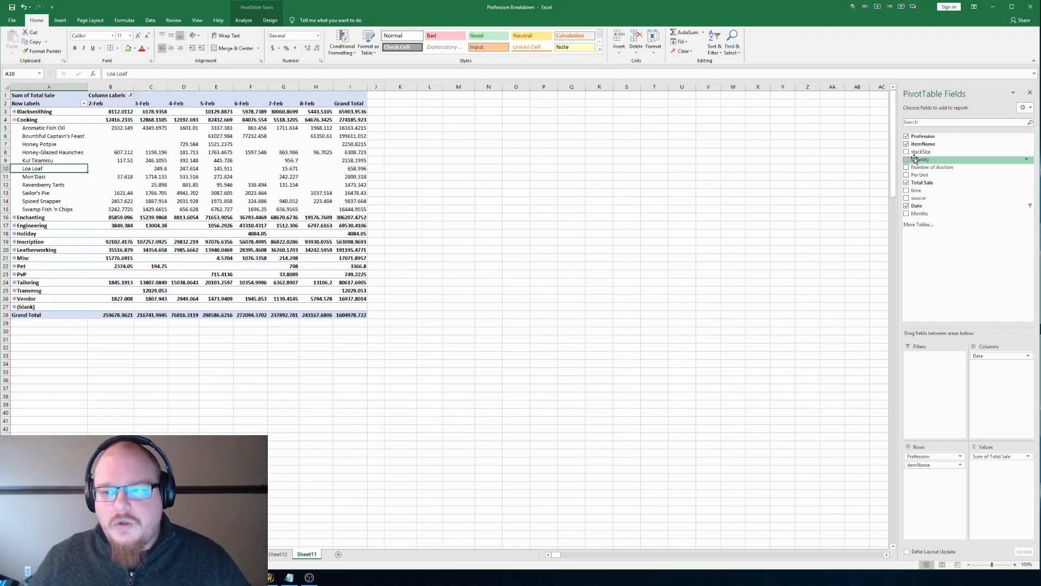
Step: Add stackSize to the PivotTable rows beneath ItemName and check the stack sizes for Bountiful Captain's Feast and Aromatic Fish Oil
{"action": "left_click_drag", "start_coordinate": [934, 154], "coordinate": [922, 482]}
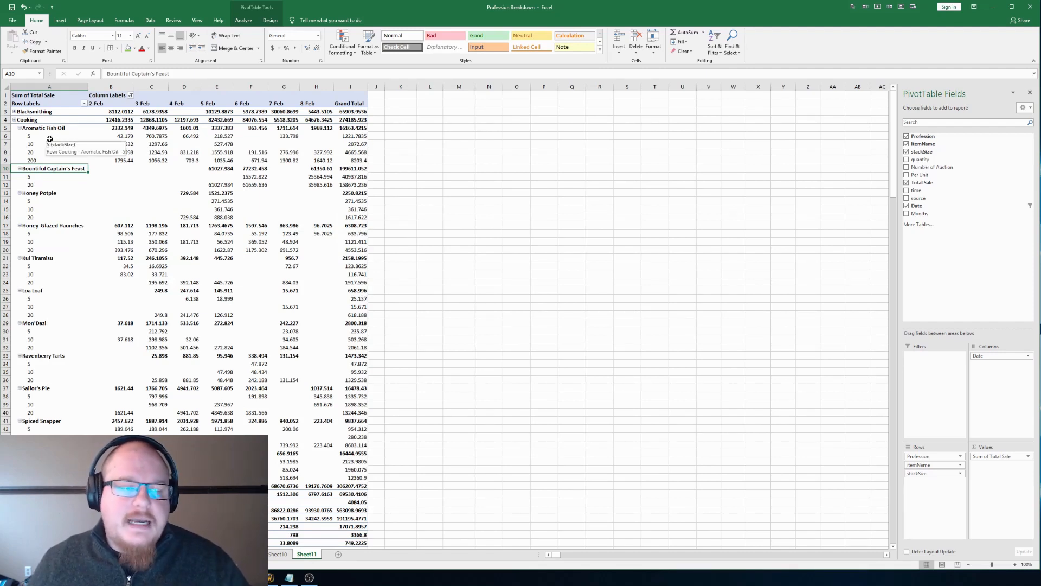
{"action": "left_click", "coordinate": [51, 178]}
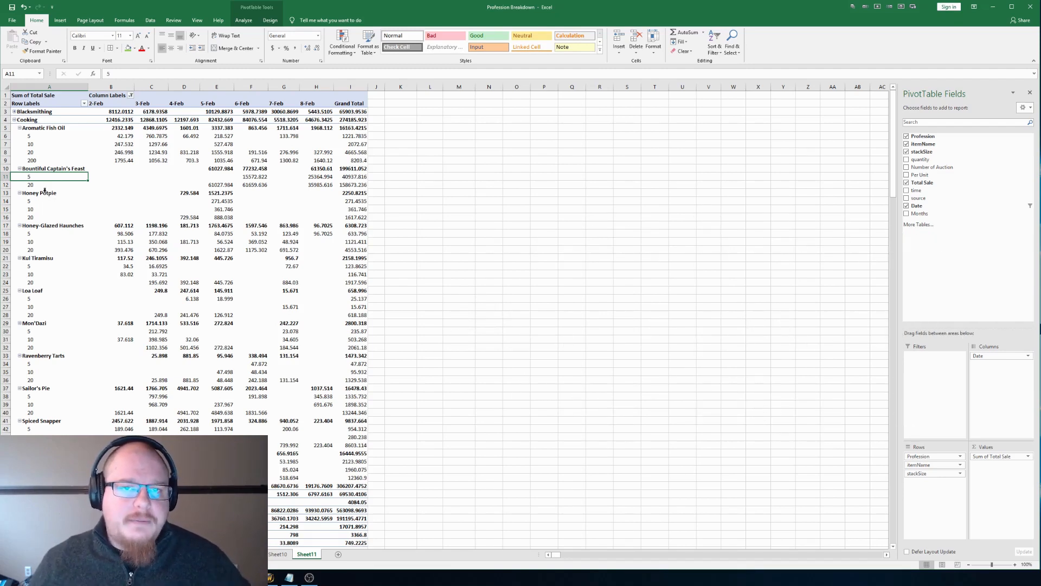
{"action": "left_click", "coordinate": [61, 152]}
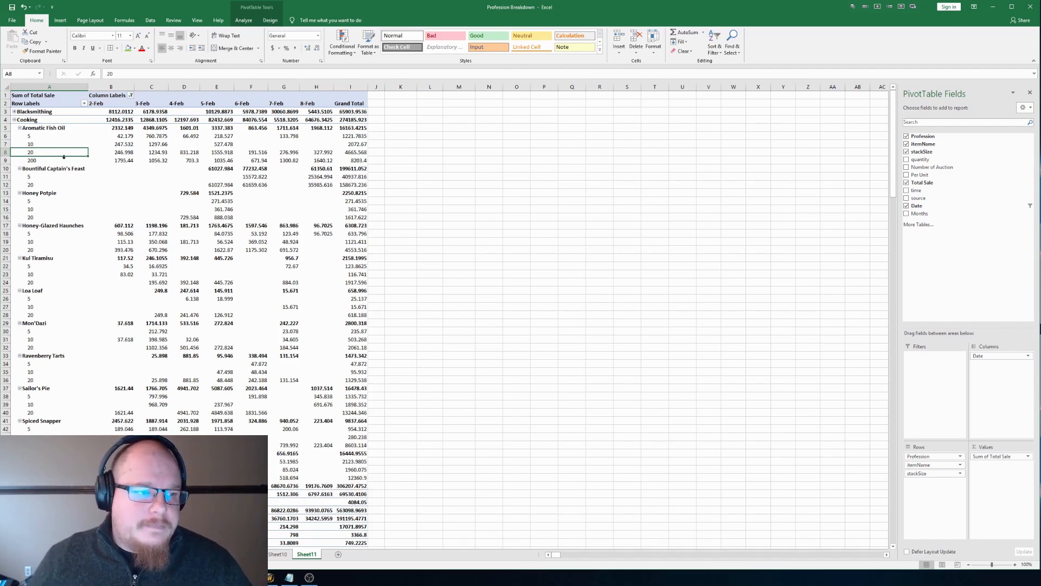
{"action": "left_click", "coordinate": [94, 161]}
{"action": "left_click", "coordinate": [459, 250]}
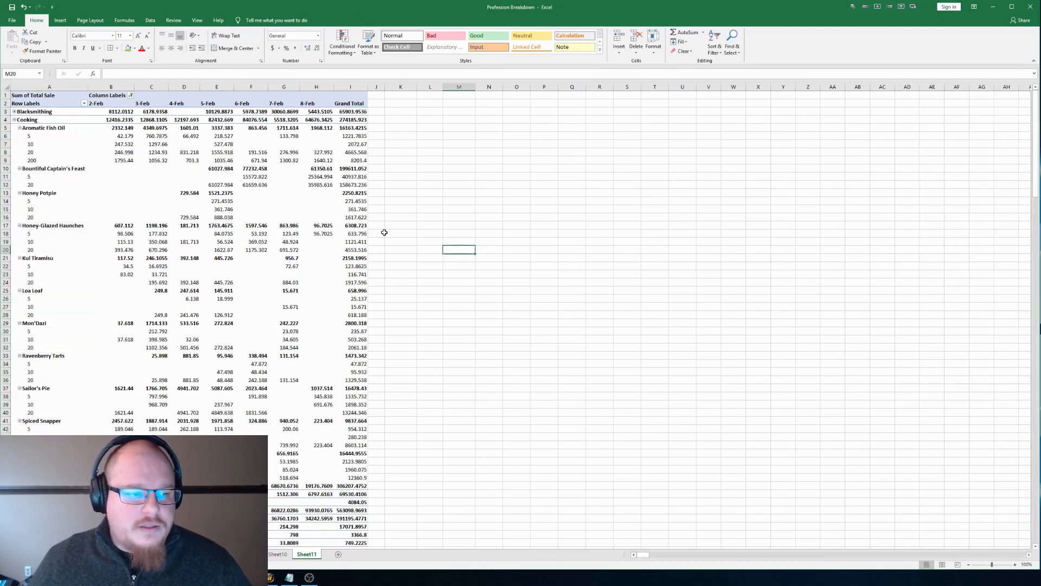
Step: Add Number of Auction as a summed value beneath Total Sale in the PivotTable
{"action": "left_click", "coordinate": [36, 96]}
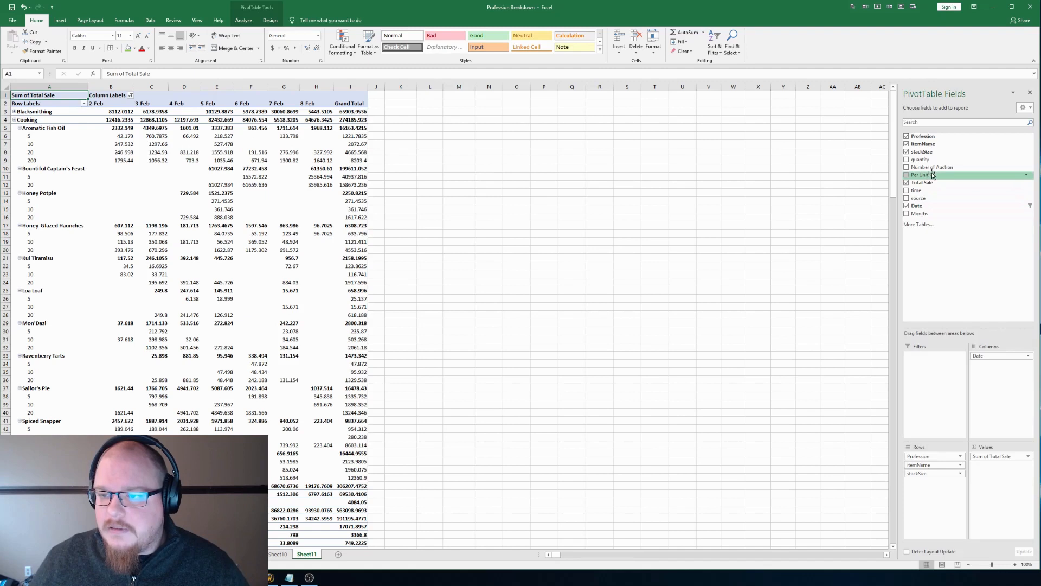
{"action": "left_click_drag", "start_coordinate": [937, 166], "coordinate": [994, 467]}
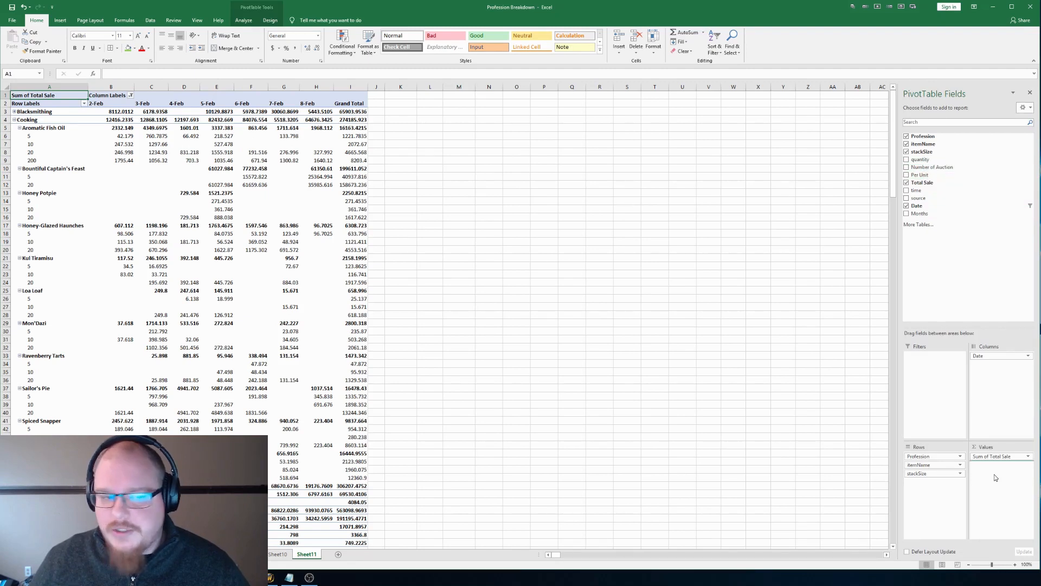
{"action": "scroll", "coordinate": [510, 266], "scroll_direction": "down", "scroll_amount": 4}
{"action": "scroll", "coordinate": [511, 260], "scroll_direction": "up", "scroll_amount": 4}
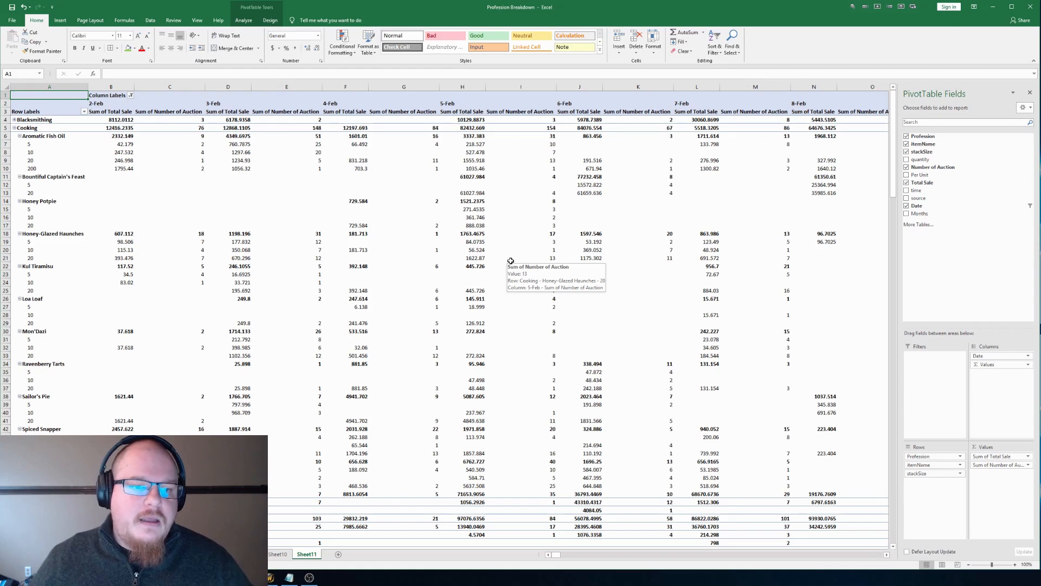
Step: Examine Aromatic Fish Oil's sales and auction counts by stack size, following the 200-stack row across the dates
{"action": "left_click", "coordinate": [128, 168]}
{"action": "key", "text": "Up"}
{"action": "key", "text": "Up"}
{"action": "key", "text": "Up"}
{"action": "key", "text": "Down"}
{"action": "key", "text": "Down"}
{"action": "key", "text": "Down"}
{"action": "key", "text": "Down"}
{"action": "key", "text": "Up"}
{"action": "key", "text": "Left"}
{"action": "key", "text": "Right"}
{"action": "key", "text": "Right"}
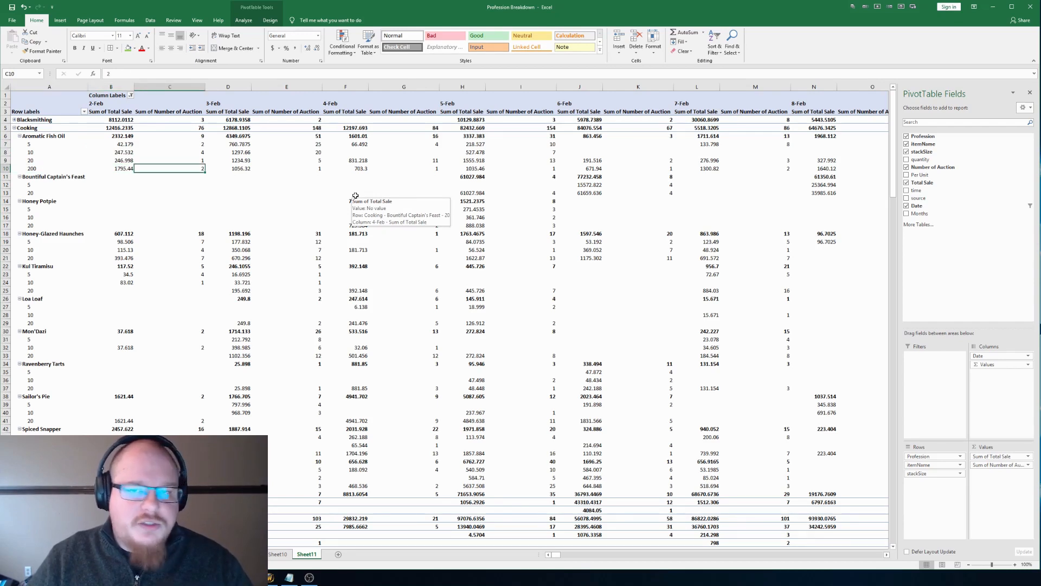
{"action": "key", "text": "Right"}
{"action": "key", "text": "Right"}
{"action": "key", "text": "Right"}
{"action": "key", "text": "Right"}
{"action": "key", "text": "Right"}
{"action": "key", "text": "Right"}
{"action": "key", "text": "Right"}
{"action": "key", "text": "Right"}
{"action": "key", "text": "Right"}
{"action": "key", "text": "Right"}
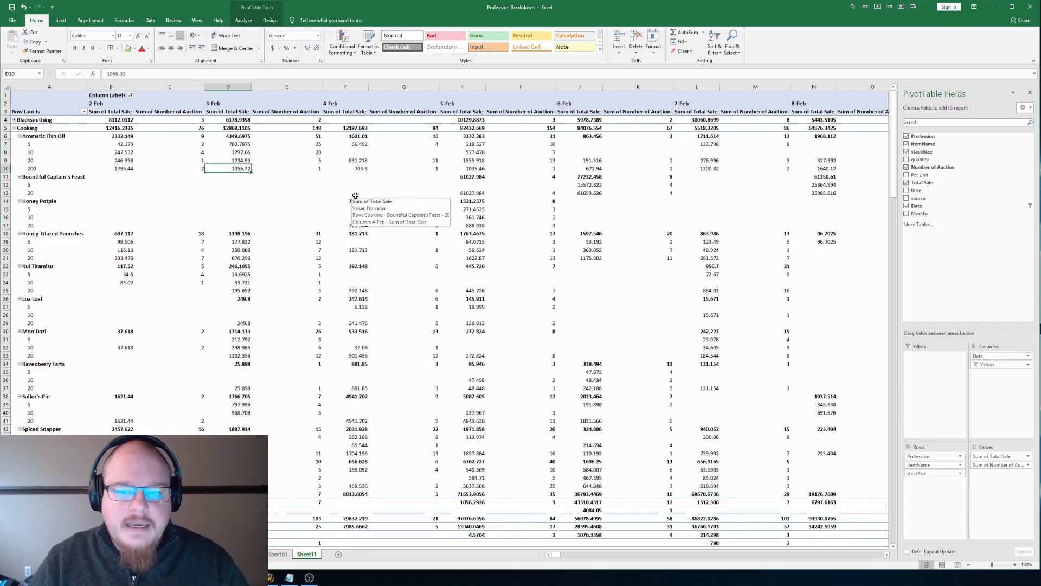
{"action": "key", "text": "Right"}
{"action": "key", "text": "Right"}
{"action": "key", "text": "Right"}
{"action": "key", "text": "Right"}
{"action": "key", "text": "Right"}
{"action": "key", "text": "Right"}
{"action": "key", "text": "Right"}
{"action": "key", "text": "Right"}
{"action": "key", "text": "Right"}
{"action": "key", "text": "Right"}
{"action": "key", "text": "Right"}
{"action": "key", "text": "Right"}
{"action": "key", "text": "Right"}
{"action": "key", "text": "Right"}
{"action": "key", "text": "Left"}
{"action": "key", "text": "Left"}
{"action": "key", "text": "Left"}
{"action": "key", "text": "Left"}
{"action": "key", "text": "Left"}
{"action": "key", "text": "Left"}
{"action": "key", "text": "Left"}
{"action": "key", "text": "Left"}
{"action": "key", "text": "Left"}
{"action": "key", "text": "Left"}
{"action": "key", "text": "Left"}
{"action": "key", "text": "Left"}
{"action": "key", "text": "Left"}
{"action": "key", "text": "Left"}
{"action": "key", "text": "Left"}
{"action": "key", "text": "Left"}
{"action": "key", "text": "Left"}
{"action": "key", "text": "Left"}
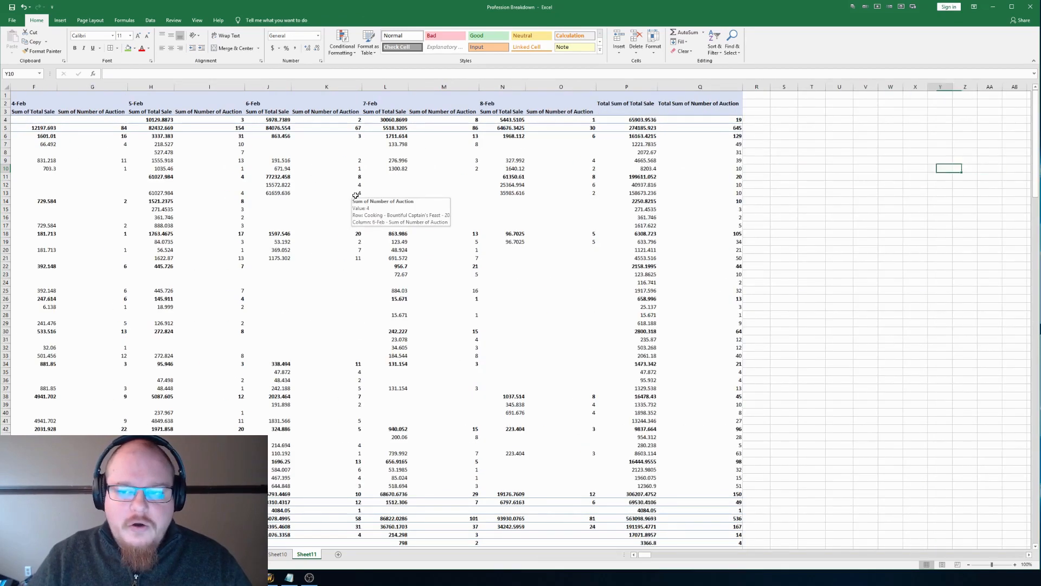
{"action": "key", "text": "Left"}
{"action": "key", "text": "Left"}
{"action": "key", "text": "Left"}
{"action": "key", "text": "Left"}
{"action": "key", "text": "Left"}
{"action": "key", "text": "Left"}
{"action": "key", "text": "Left"}
{"action": "key", "text": "Left"}
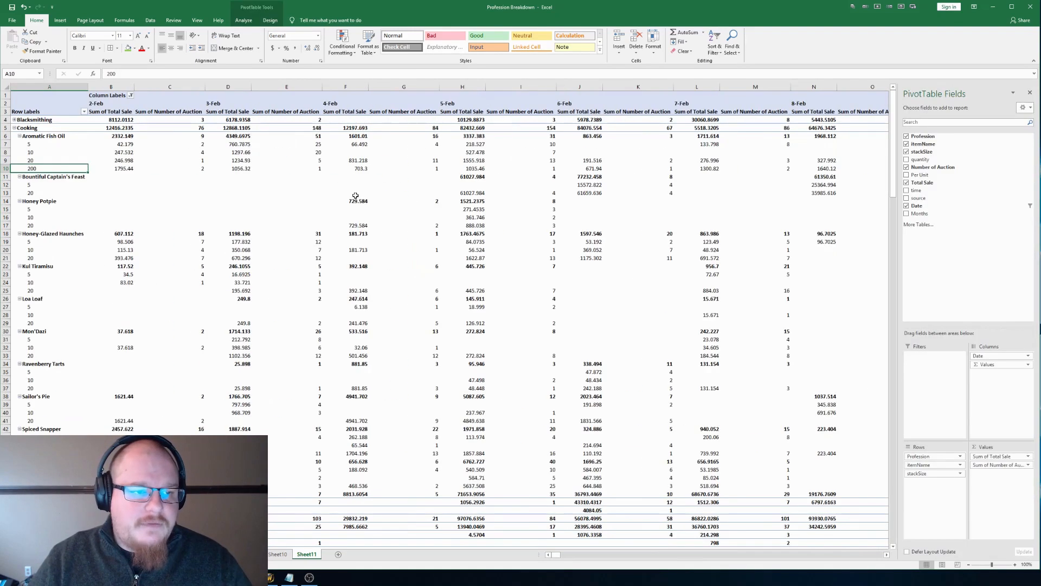
Step: Freeze the first column so the PivotTable's row labels stay in view across the dates
{"action": "left_click", "coordinate": [77, 84]}
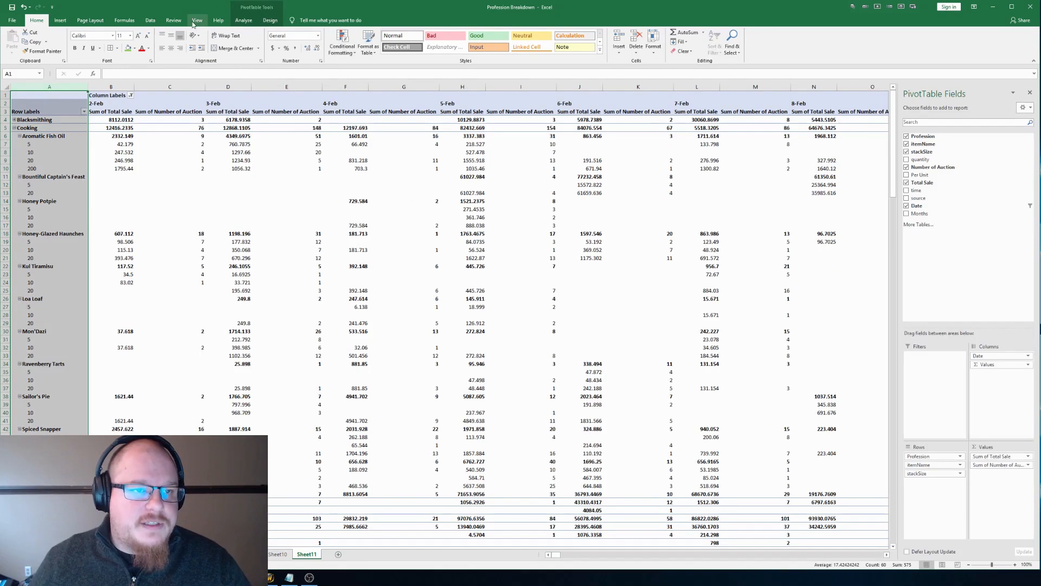
{"action": "left_click", "coordinate": [175, 21]}
{"action": "left_click", "coordinate": [197, 20]}
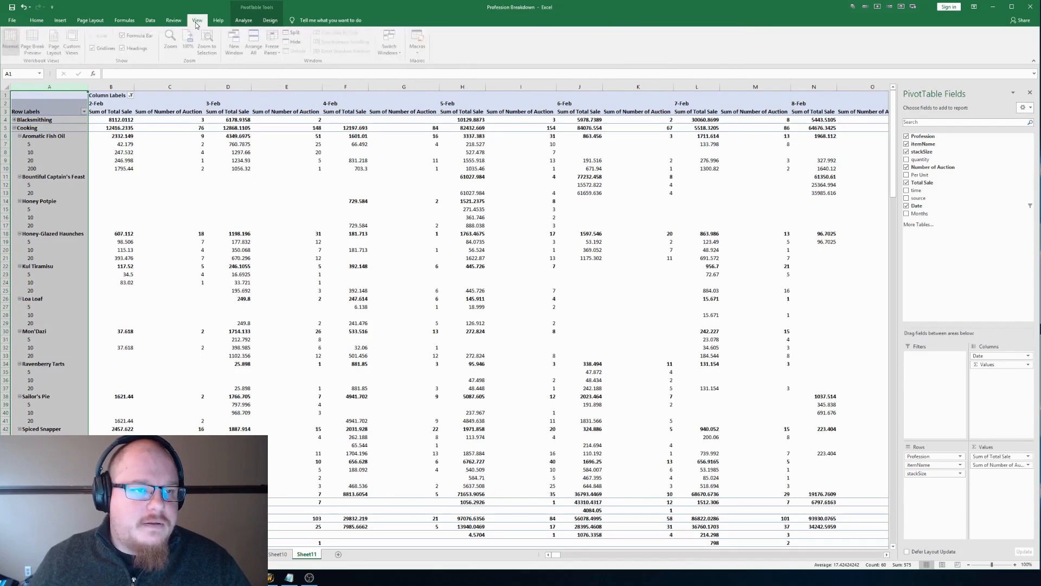
{"action": "left_click", "coordinate": [274, 49]}
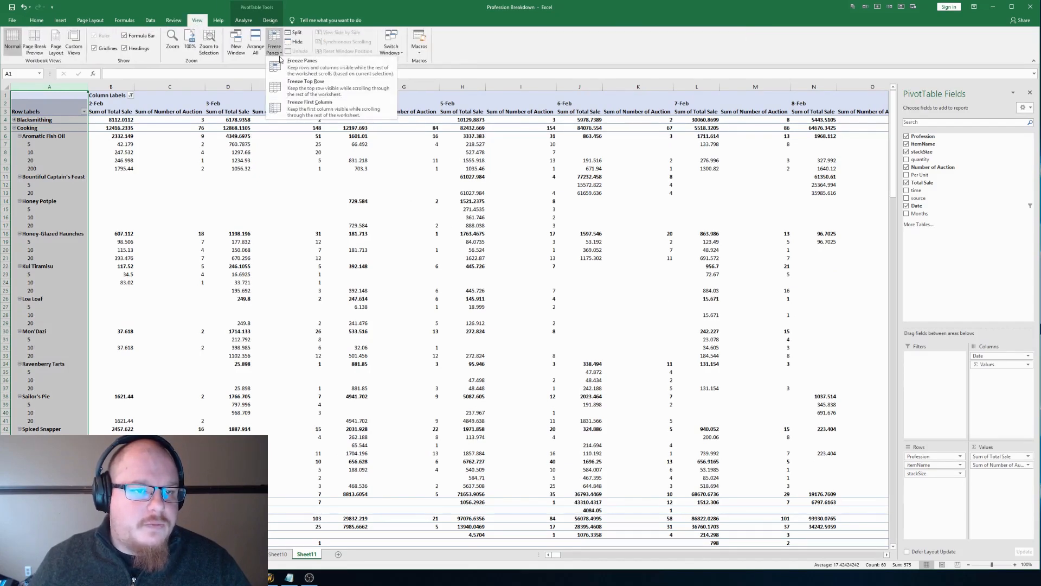
{"action": "left_click", "coordinate": [304, 111]}
Step: Follow the daily sales and auction count columns across to the PivotTable's grand totals
{"action": "left_click", "coordinate": [152, 141]}
{"action": "key", "text": "Right"}
{"action": "key", "text": "Right"}
{"action": "key", "text": "Right"}
{"action": "key", "text": "Right"}
{"action": "key", "text": "Right"}
{"action": "key", "text": "Right"}
{"action": "key", "text": "Right"}
{"action": "key", "text": "Right"}
{"action": "key", "text": "Right"}
{"action": "key", "text": "Right"}
{"action": "key", "text": "Right"}
{"action": "key", "text": "Right"}
{"action": "key", "text": "Right"}
{"action": "key", "text": "Right"}
{"action": "key", "text": "Right"}
{"action": "key", "text": "Right"}
{"action": "key", "text": "Right"}
{"action": "key", "text": "Right"}
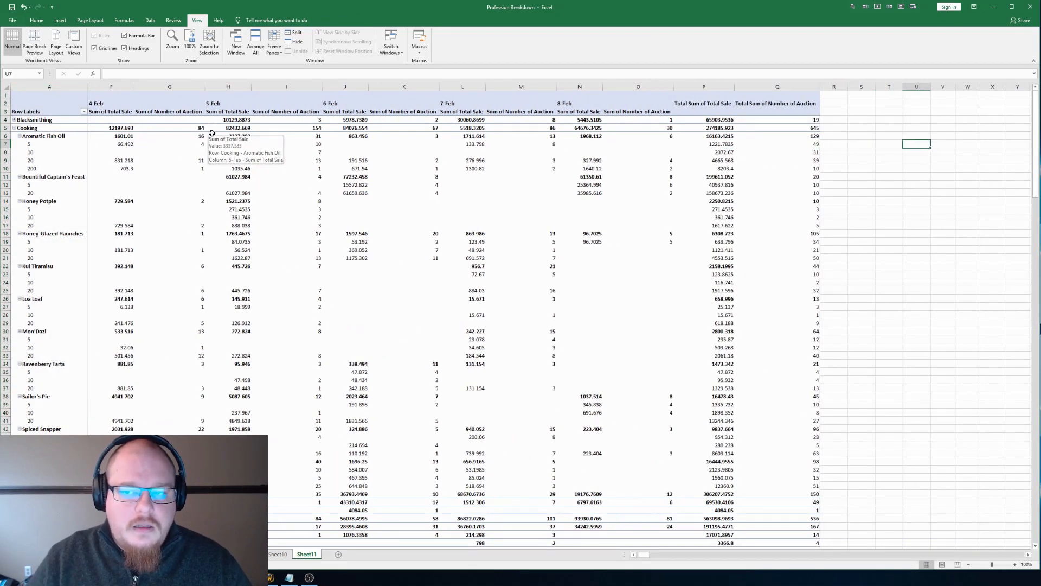
{"action": "key", "text": "Right"}
{"action": "key", "text": "Right"}
{"action": "key", "text": "Right"}
{"action": "key", "text": "Right"}
{"action": "key", "text": "Right"}
{"action": "key", "text": "Right"}
{"action": "key", "text": "Right"}
{"action": "key", "text": "Right"}
{"action": "key", "text": "Right"}
{"action": "key", "text": "Right"}
{"action": "key", "text": "Right"}
{"action": "key", "text": "Right"}
{"action": "key", "text": "Right"}
{"action": "key", "text": "Right"}
{"action": "key", "text": "Right"}
{"action": "key", "text": "Right"}
{"action": "key", "text": "Right"}
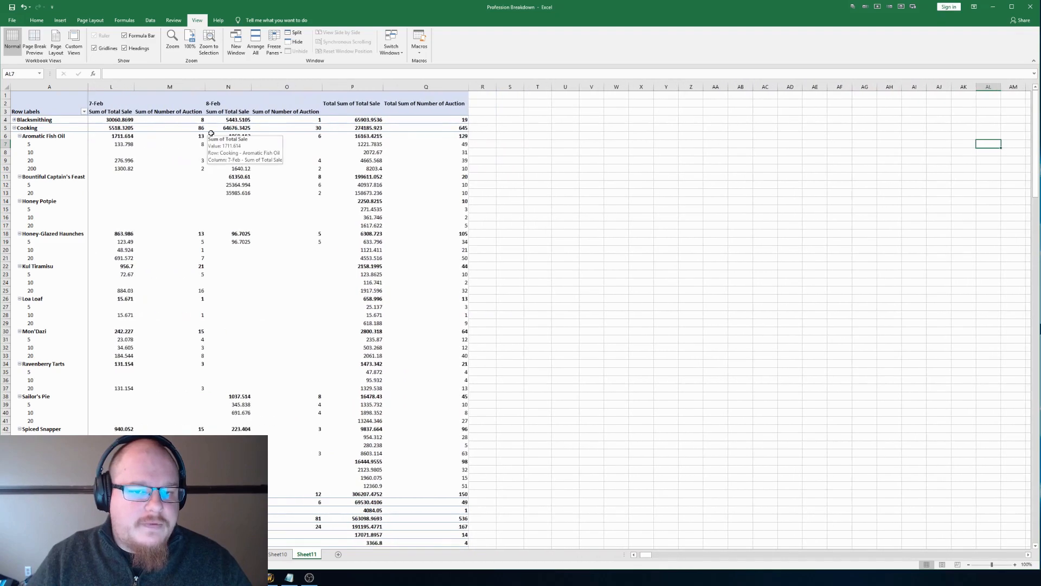
{"action": "key", "text": "Right"}
{"action": "key", "text": "Right"}
{"action": "key", "text": "Right"}
{"action": "key", "text": "Right"}
{"action": "key", "text": "Right"}
{"action": "key", "text": "Right"}
{"action": "key", "text": "Right"}
{"action": "key", "text": "Right"}
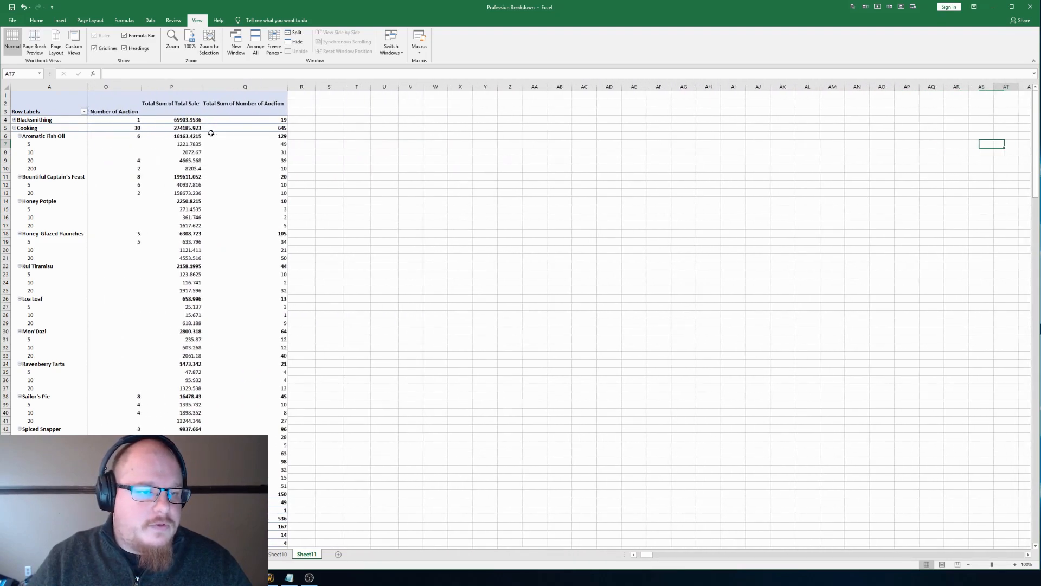
{"action": "key", "text": "Left"}
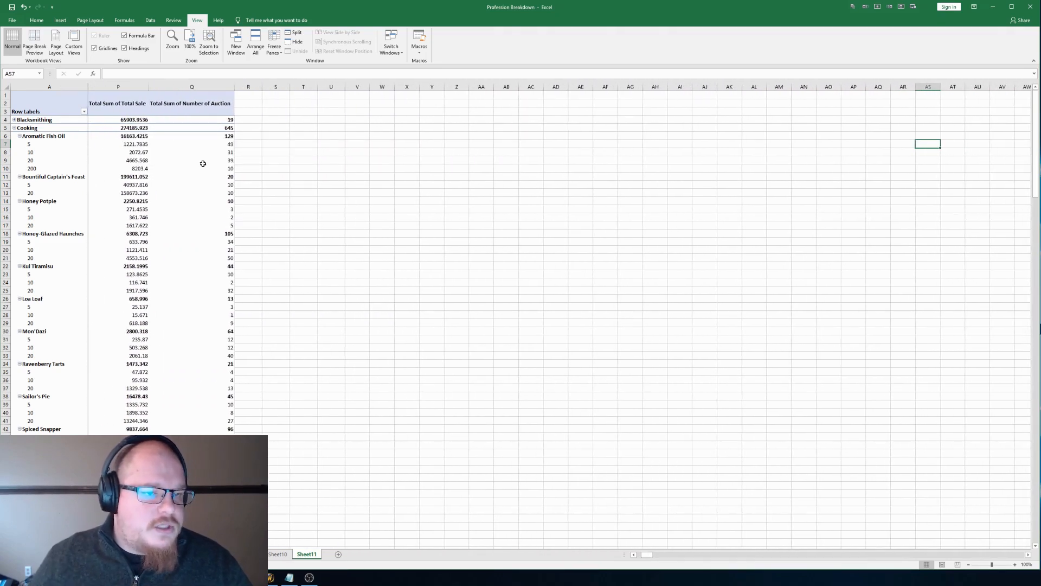
Step: Compare Aromatic Fish Oil's total sales and total auction counts for the 200, 20, 10 and 5 stack sizes
{"action": "left_click", "coordinate": [212, 167]}
{"action": "left_click", "coordinate": [268, 177]}
{"action": "left_click", "coordinate": [216, 169]}
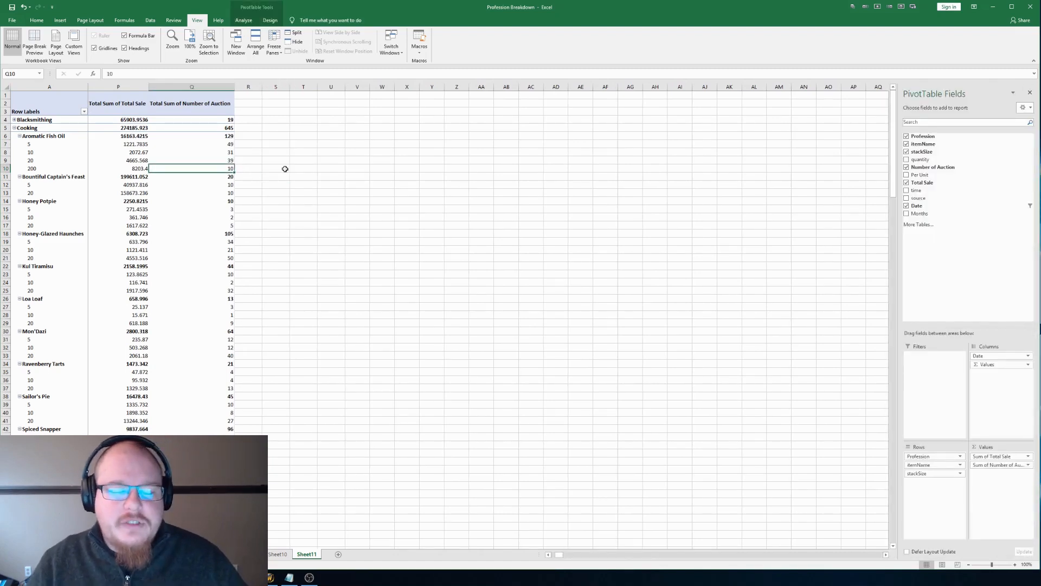
{"action": "key", "text": "Up"}
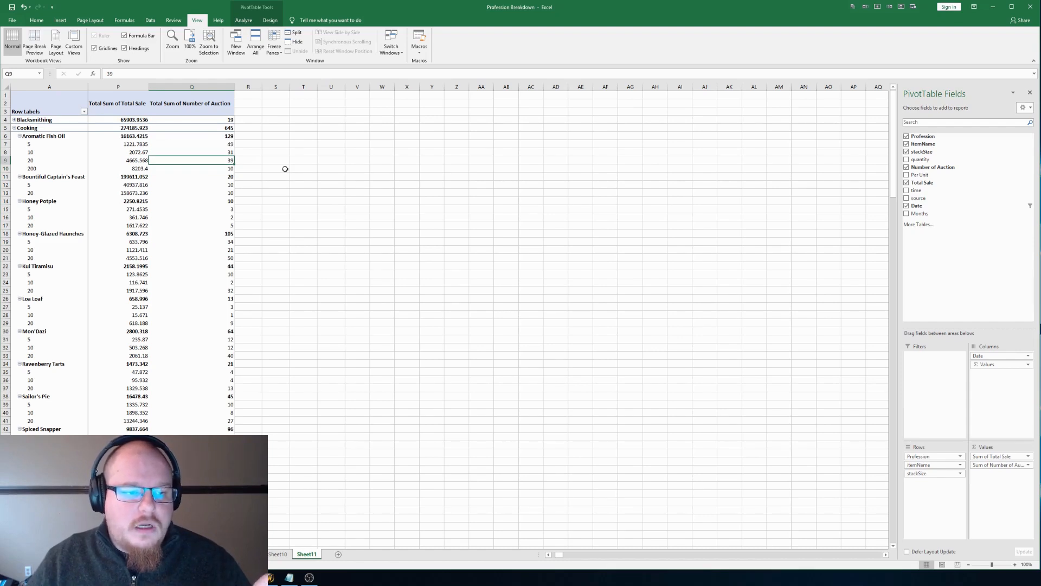
{"action": "key", "text": "Left"}
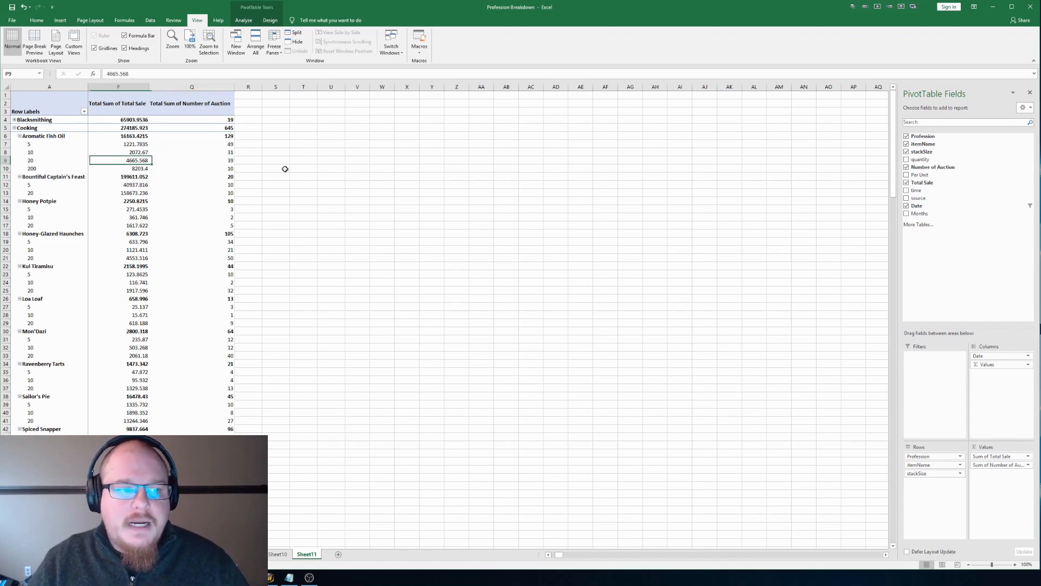
{"action": "key", "text": "Up"}
{"action": "key", "text": "Right"}
{"action": "key", "text": "Up"}
{"action": "key", "text": "Left"}
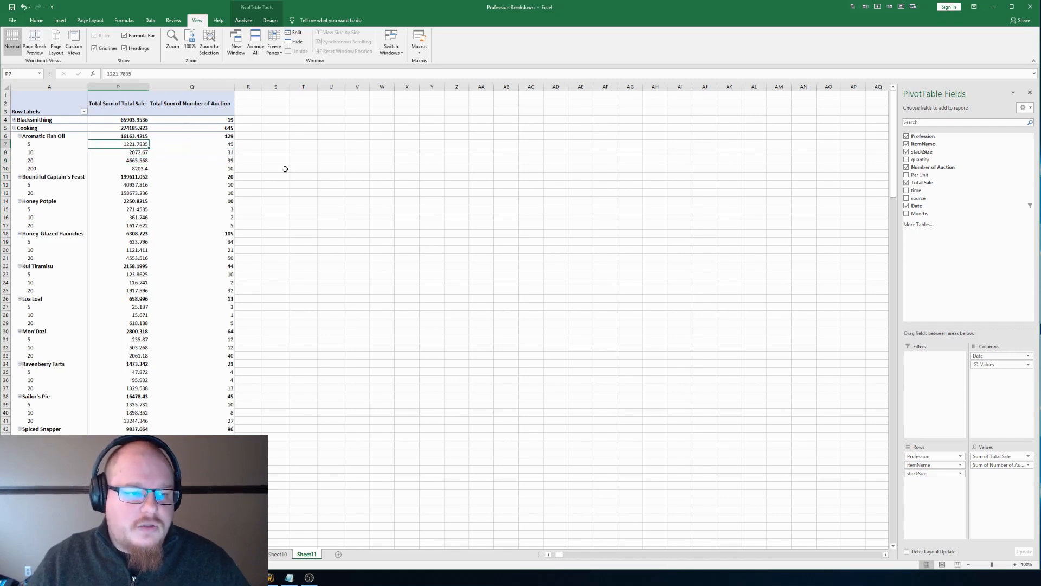
{"action": "key", "text": "Right"}
{"action": "key", "text": "Left"}
{"action": "key", "text": "Left"}
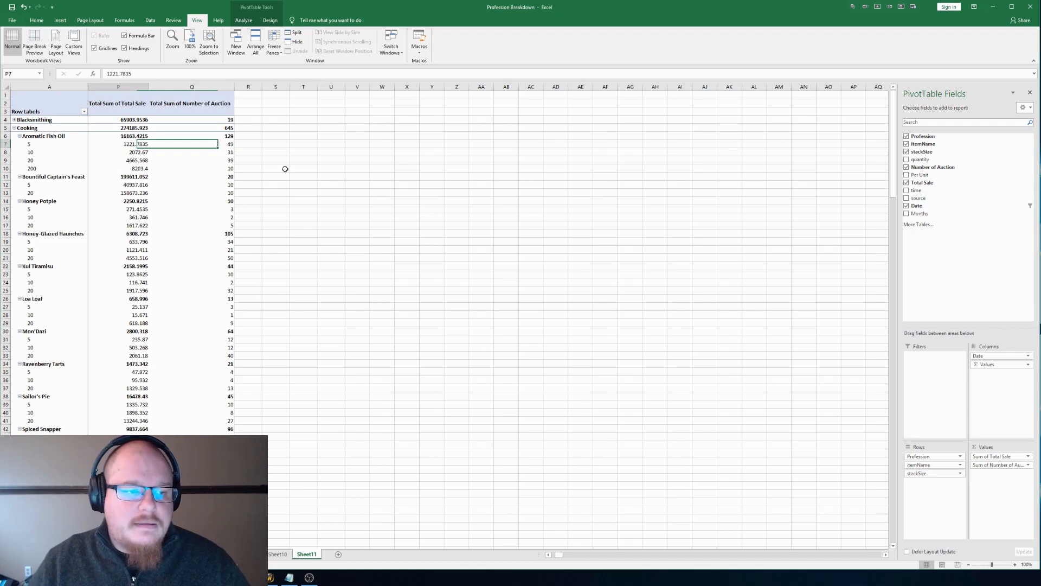
{"action": "key", "text": "Right"}
{"action": "key", "text": "Right"}
{"action": "key", "text": "Right"}
{"action": "key", "text": "Right"}
{"action": "key", "text": "Right"}
{"action": "key", "text": "Right"}
{"action": "key", "text": "Right"}
{"action": "key", "text": "Right"}
{"action": "key", "text": "Right"}
{"action": "key", "text": "Right"}
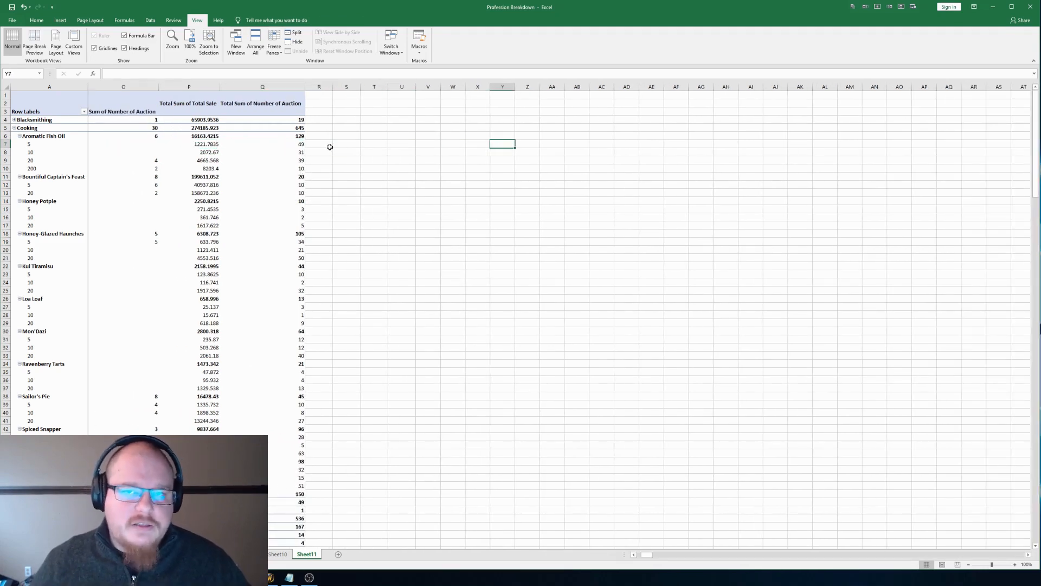
{"action": "key", "text": "Right"}
{"action": "key", "text": "Right"}
{"action": "key", "text": "Right"}
{"action": "key", "text": "Right"}
{"action": "key", "text": "Right"}
{"action": "key", "text": "Right"}
{"action": "key", "text": "Right"}
{"action": "key", "text": "Right"}
{"action": "key", "text": "Right"}
{"action": "key", "text": "Right"}
{"action": "key", "text": "Right"}
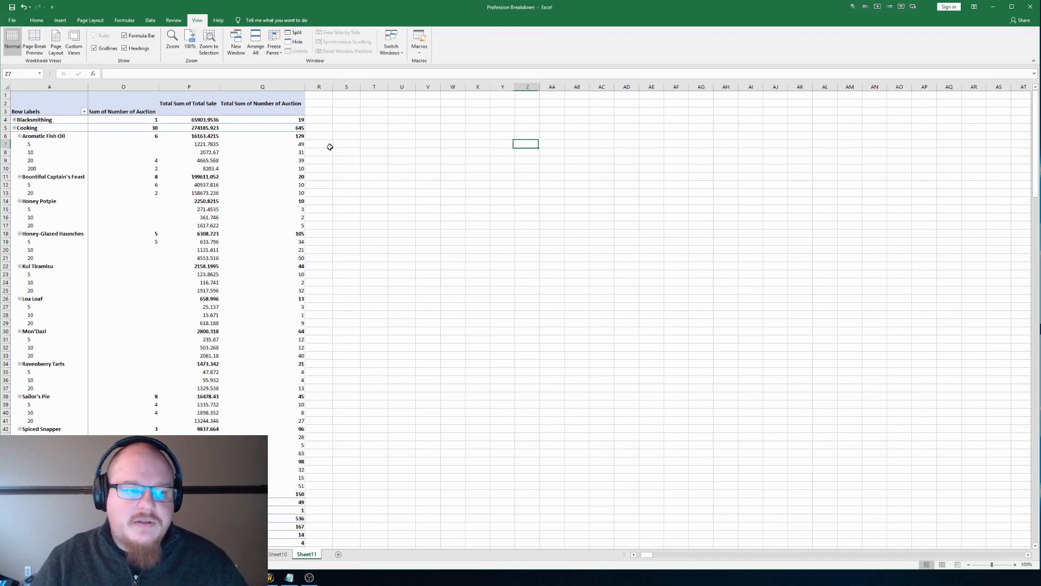
{"action": "key", "text": "Right"}
{"action": "key", "text": "Right"}
{"action": "key", "text": "Right"}
{"action": "key", "text": "Right"}
{"action": "key", "text": "Right"}
{"action": "key", "text": "Right"}
{"action": "key", "text": "Right"}
{"action": "key", "text": "Right"}
{"action": "key", "text": "Right"}
{"action": "key", "text": "Right"}
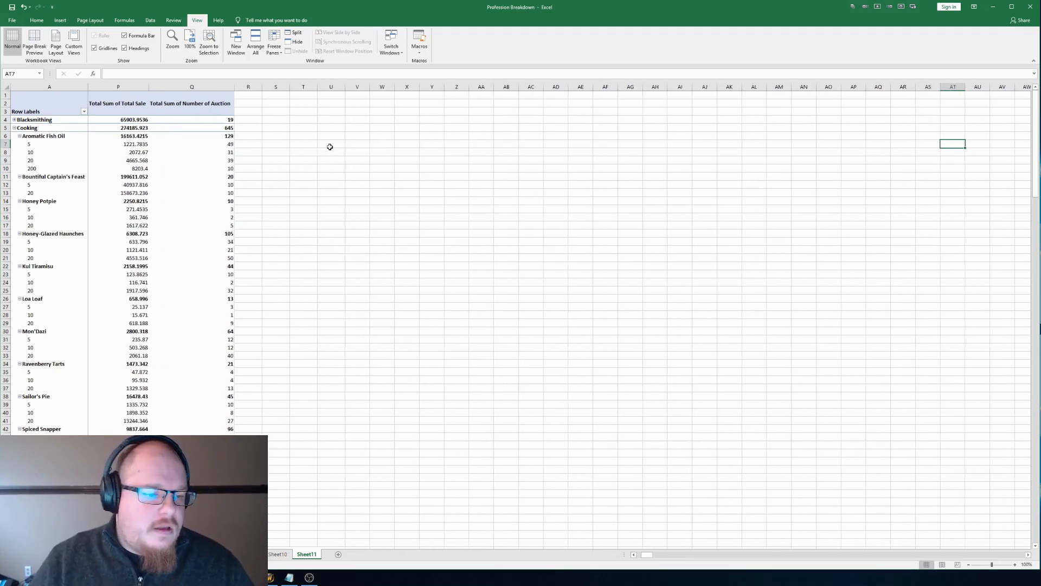
{"action": "key", "text": "Left"}
{"action": "key", "text": "Left"}
{"action": "key", "text": "Left"}
{"action": "key", "text": "Left"}
{"action": "key", "text": "Left"}
{"action": "key", "text": "Left"}
{"action": "key", "text": "Left"}
{"action": "key", "text": "Left"}
{"action": "key", "text": "Left"}
{"action": "key", "text": "Left"}
{"action": "key", "text": "Left"}
{"action": "key", "text": "Left"}
{"action": "key", "text": "Left"}
{"action": "key", "text": "Left"}
{"action": "key", "text": "Left"}
{"action": "key", "text": "Left"}
{"action": "key", "text": "Left"}
{"action": "key", "text": "Left"}
{"action": "key", "text": "Left"}
{"action": "key", "text": "Left"}
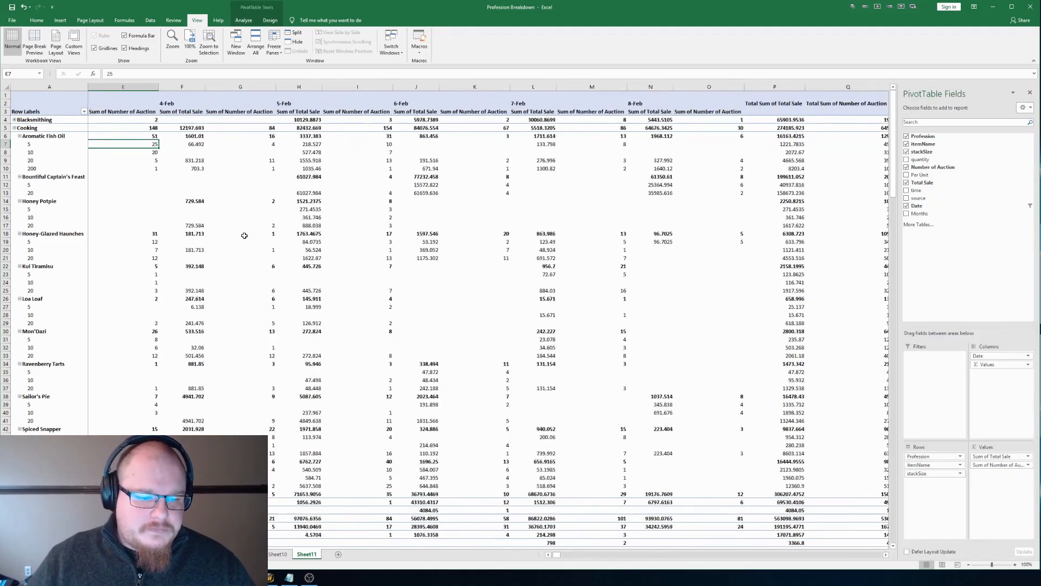
{"action": "key", "text": "Left"}
{"action": "key", "text": "Left"}
{"action": "key", "text": "Left"}
{"action": "key", "text": "Left"}
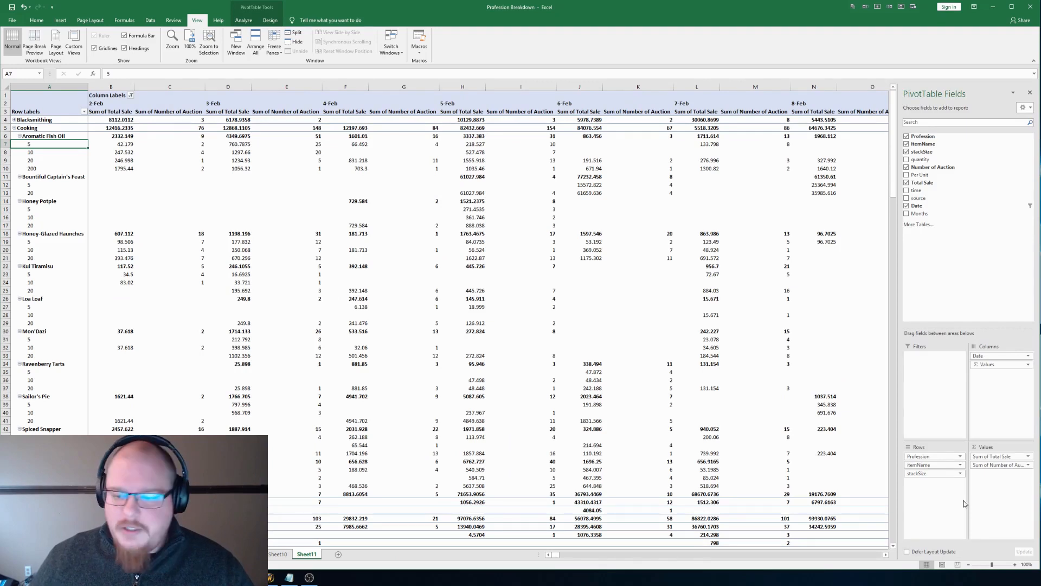
Step: Remove stackSize, Number of Auction and ItemName from the PivotTable, and add Number of Auction back as a summed value beneath Total Sale
{"action": "left_click_drag", "start_coordinate": [943, 473], "coordinate": [890, 479]}
{"action": "left_click_drag", "start_coordinate": [1009, 468], "coordinate": [792, 474]}
{"action": "left_click_drag", "start_coordinate": [944, 470], "coordinate": [795, 450]}
{"action": "left_click", "coordinate": [185, 145]}
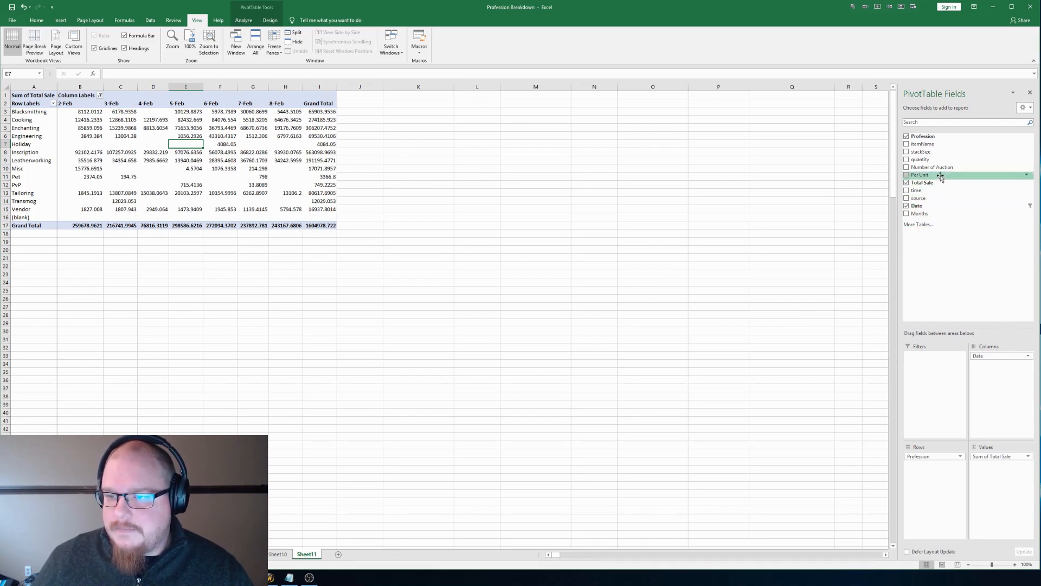
{"action": "left_click_drag", "start_coordinate": [945, 167], "coordinate": [998, 466]}
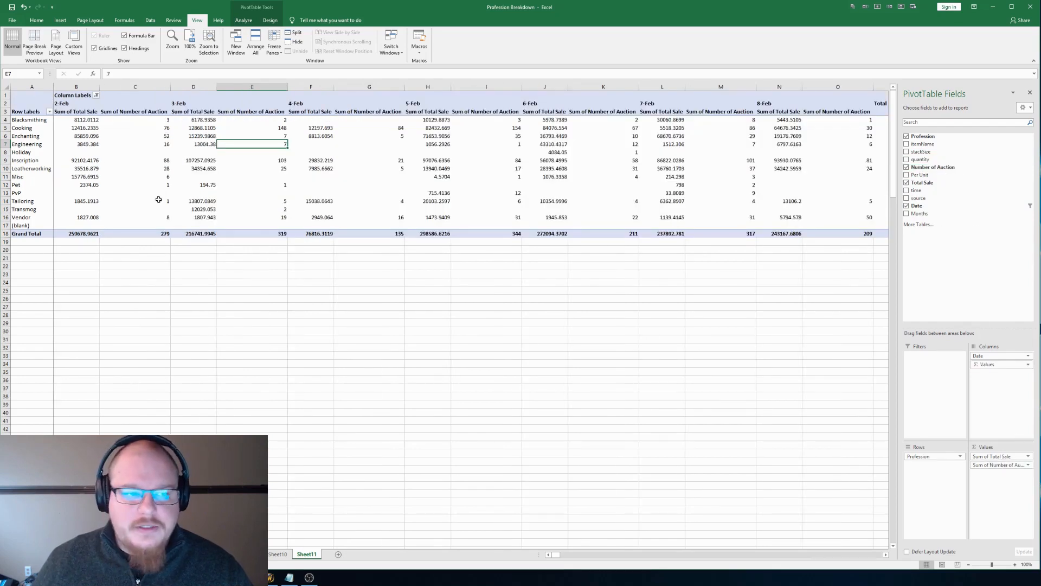
Step: Review the daily sales and auction counts by profession through to the grand totals
{"action": "key", "text": "Right"}
{"action": "key", "text": "Right"}
{"action": "key", "text": "Right"}
{"action": "key", "text": "Right"}
{"action": "key", "text": "Right"}
{"action": "key", "text": "Right"}
{"action": "key", "text": "Right"}
{"action": "key", "text": "Right"}
{"action": "key", "text": "Right"}
{"action": "key", "text": "Right"}
{"action": "key", "text": "Right"}
{"action": "key", "text": "Right"}
{"action": "key", "text": "Right"}
{"action": "key", "text": "Right"}
{"action": "key", "text": "Right"}
{"action": "key", "text": "Right"}
{"action": "key", "text": "Right"}
{"action": "key", "text": "Right"}
{"action": "key", "text": "Right"}
{"action": "key", "text": "Right"}
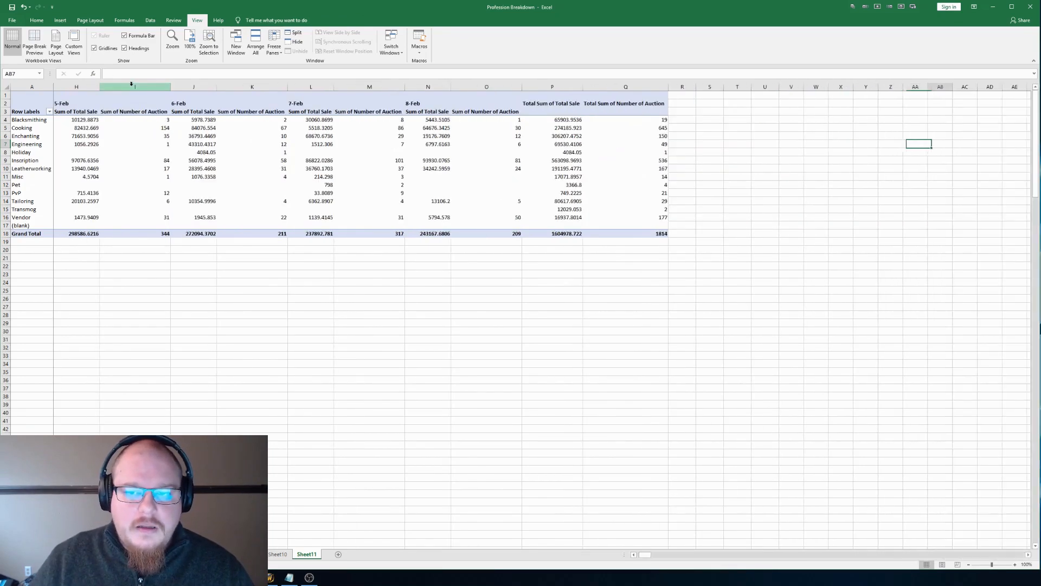
{"action": "key", "text": "Right"}
{"action": "key", "text": "Right"}
{"action": "key", "text": "Right"}
{"action": "key", "text": "Right"}
{"action": "key", "text": "Right"}
{"action": "key", "text": "Right"}
{"action": "key", "text": "Right"}
{"action": "key", "text": "Right"}
{"action": "key", "text": "Right"}
{"action": "key", "text": "Right"}
{"action": "key", "text": "Right"}
{"action": "key", "text": "Right"}
{"action": "key", "text": "Right"}
{"action": "key", "text": "Right"}
{"action": "key", "text": "Right"}
{"action": "key", "text": "Right"}
{"action": "key", "text": "Right"}
{"action": "key", "text": "Right"}
{"action": "key", "text": "Right"}
{"action": "key", "text": "Right"}
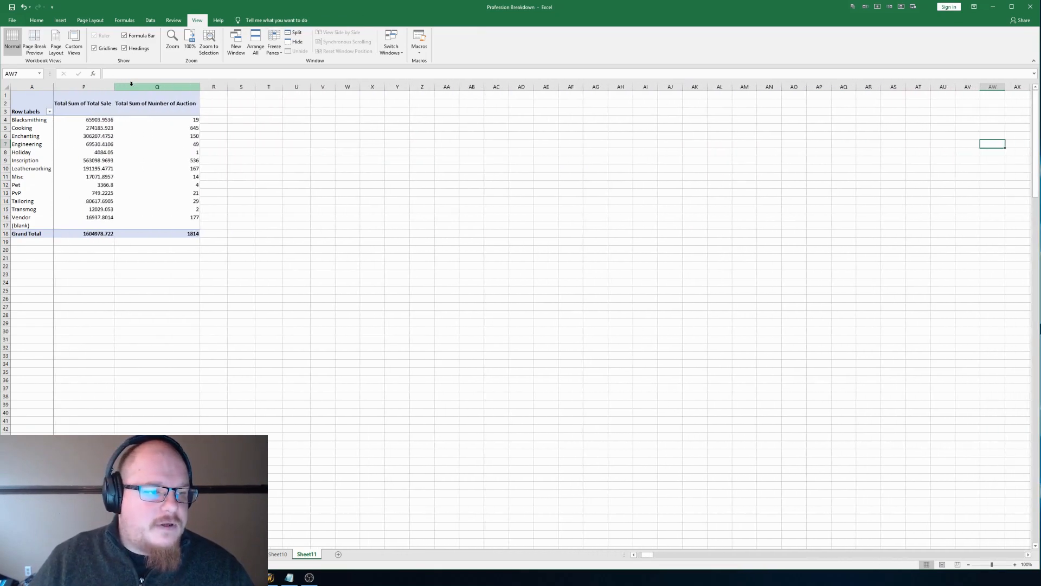
{"action": "key", "text": "Left"}
{"action": "key", "text": "Left"}
{"action": "key", "text": "Left"}
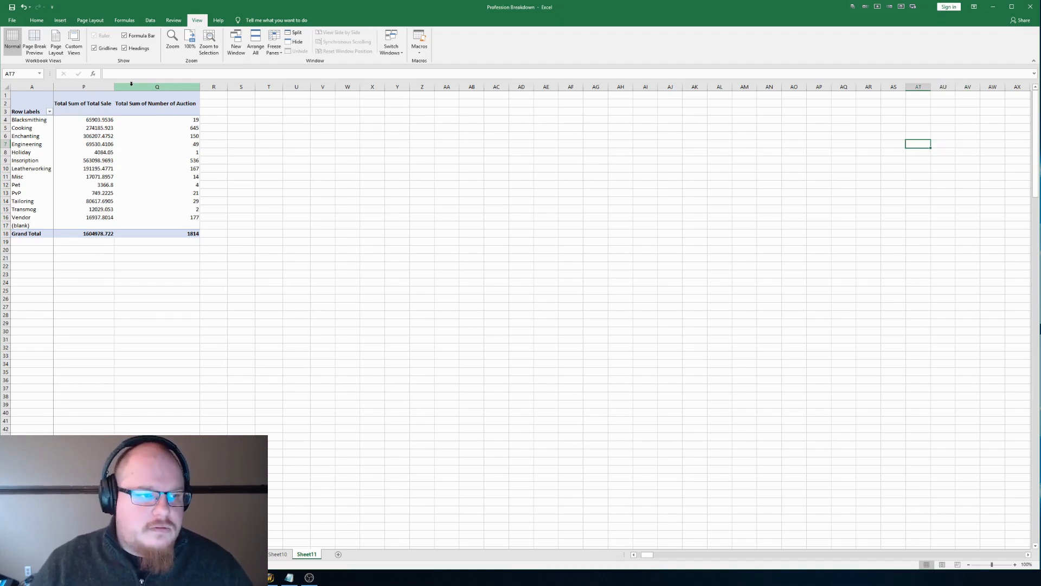
{"action": "key", "text": "Left"}
{"action": "key", "text": "Left"}
{"action": "key", "text": "Left"}
{"action": "key", "text": "Left"}
{"action": "key", "text": "Left"}
{"action": "key", "text": "Left"}
{"action": "key", "text": "Left"}
{"action": "key", "text": "Left"}
{"action": "key", "text": "Left"}
{"action": "key", "text": "Left"}
{"action": "key", "text": "Left"}
{"action": "key", "text": "Left"}
{"action": "key", "text": "Left"}
{"action": "key", "text": "Left"}
{"action": "key", "text": "Left"}
{"action": "key", "text": "Left"}
{"action": "key", "text": "Left"}
{"action": "key", "text": "Left"}
{"action": "key", "text": "Left"}
{"action": "key", "text": "Left"}
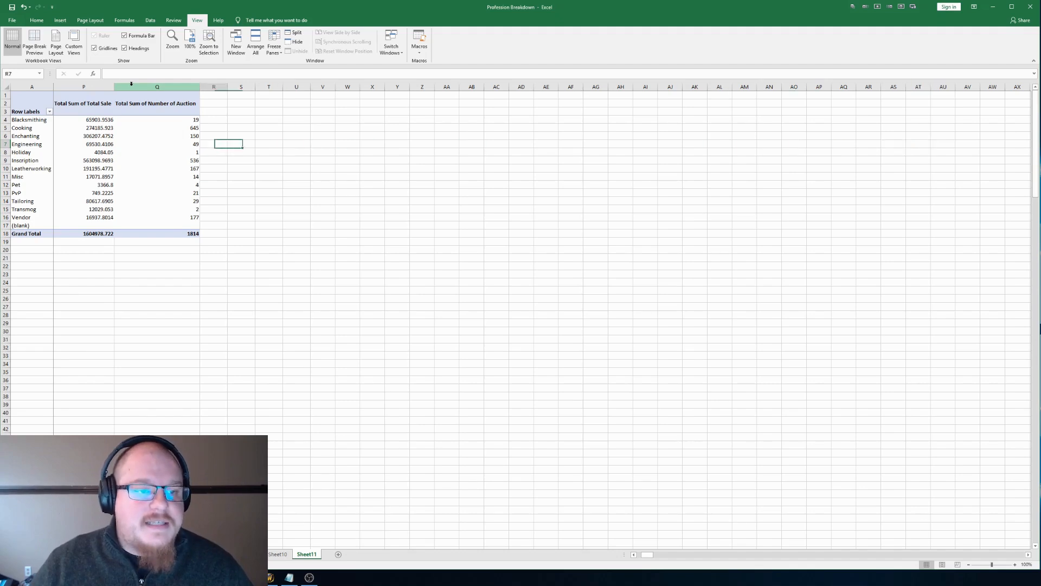
Step: Compare the total auction counts of the professions from Cooking to Inscription, and check Inscription's total sales
{"action": "key", "text": "Right"}
{"action": "key", "text": "Right"}
{"action": "key", "text": "Right"}
{"action": "key", "text": "Up"}
{"action": "key", "text": "Left"}
{"action": "key", "text": "Up"}
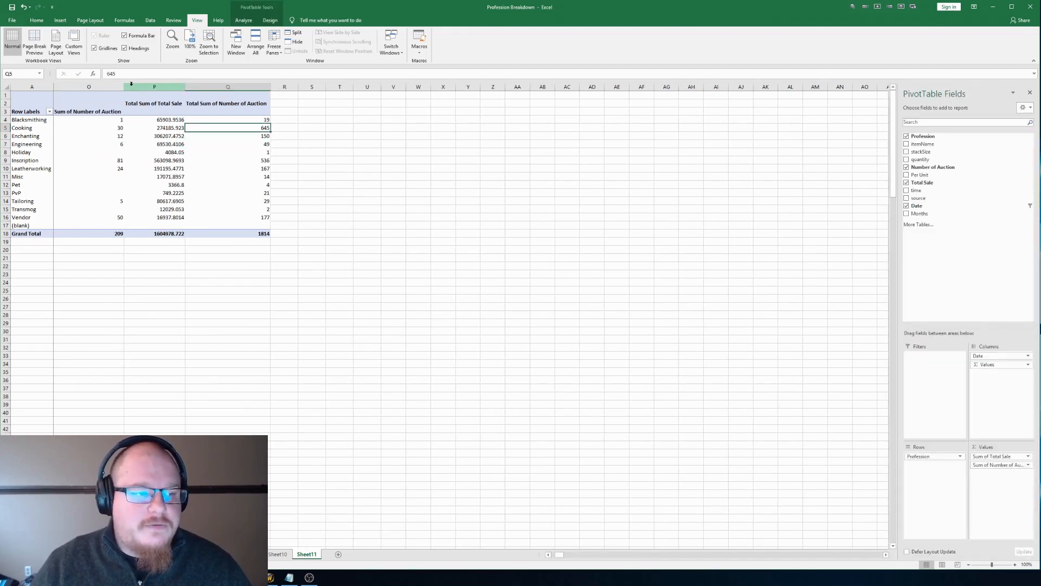
{"action": "key", "text": "Down"}
{"action": "key", "text": "Down"}
{"action": "key", "text": "Down"}
{"action": "key", "text": "Down"}
{"action": "key", "text": "Down"}
{"action": "key", "text": "Up"}
{"action": "key", "text": "Up"}
{"action": "key", "text": "Up"}
{"action": "key", "text": "Down"}
{"action": "key", "text": "Down"}
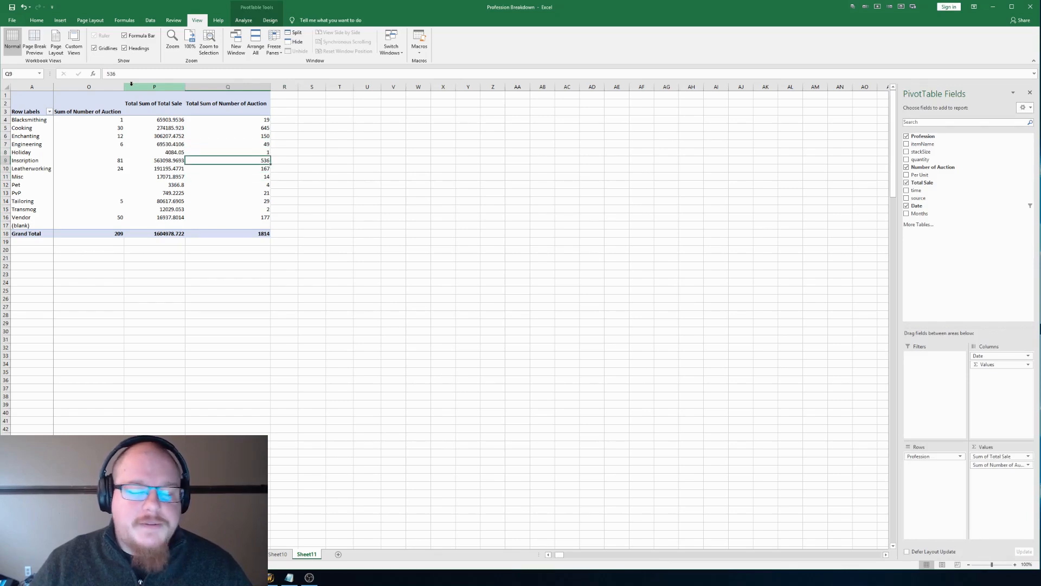
{"action": "key", "text": "Left"}
{"action": "key", "text": "Left"}
{"action": "key", "text": "Right"}
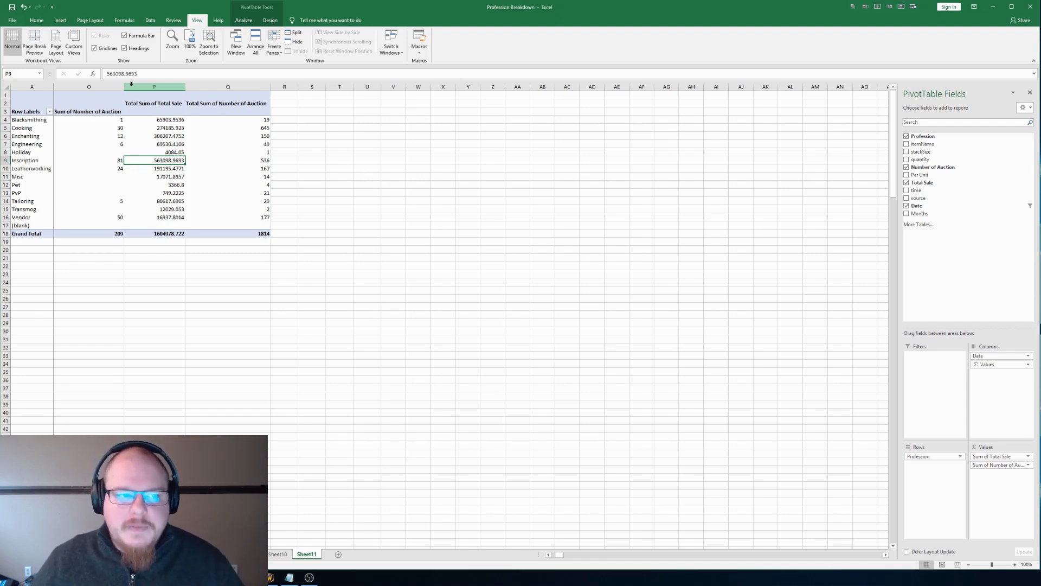
Step: Compare the total sales of Cooking through Leatherworking, and return to the daily figures by profession
{"action": "key", "text": "Up"}
{"action": "key", "text": "Up"}
{"action": "key", "text": "Up"}
{"action": "key", "text": "Up"}
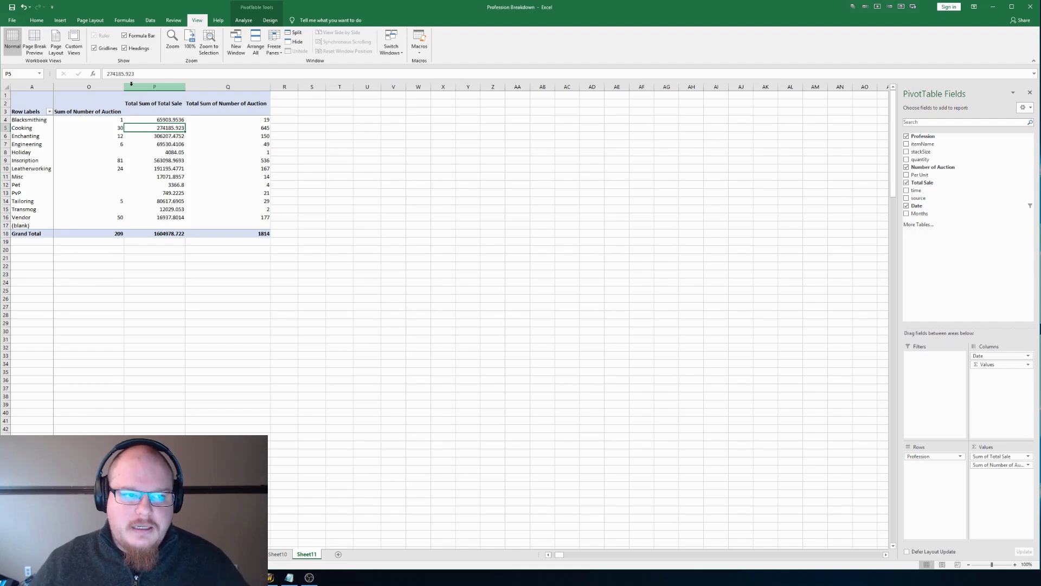
{"action": "key", "text": "Down"}
{"action": "key", "text": "Down"}
{"action": "key", "text": "Down"}
{"action": "key", "text": "Down"}
{"action": "key", "text": "Down"}
{"action": "key", "text": "Left"}
{"action": "key", "text": "Left"}
{"action": "key", "text": "Left"}
{"action": "key", "text": "Left"}
{"action": "key", "text": "Left"}
{"action": "key", "text": "Left"}
{"action": "key", "text": "Left"}
{"action": "key", "text": "Left"}
{"action": "key", "text": "Left"}
{"action": "key", "text": "Left"}
{"action": "key", "text": "Left"}
{"action": "key", "text": "Left"}
{"action": "key", "text": "Left"}
{"action": "key", "text": "Left"}
{"action": "key", "text": "Left"}
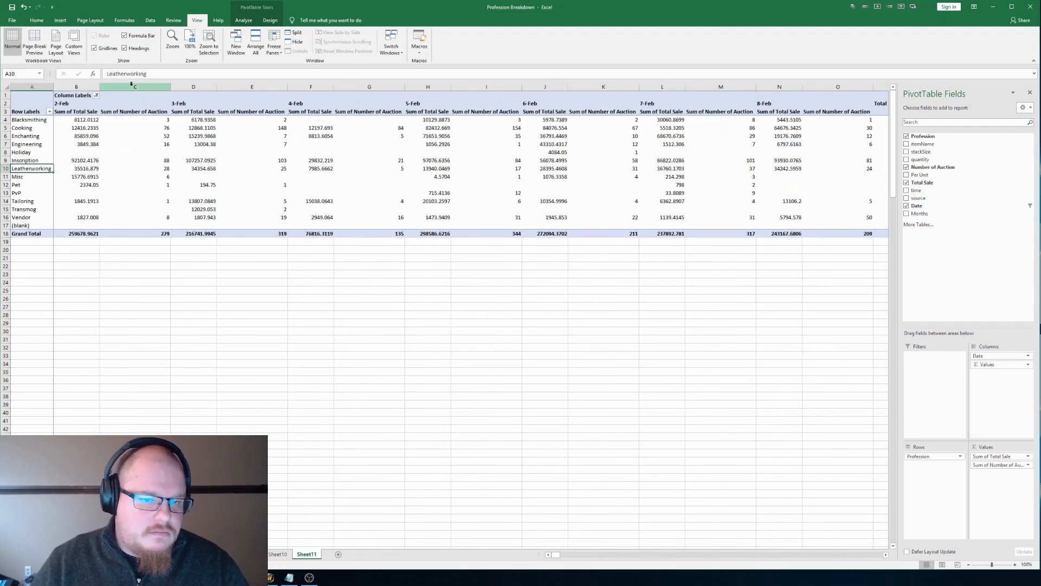
{"action": "left_click", "coordinate": [474, 152]}
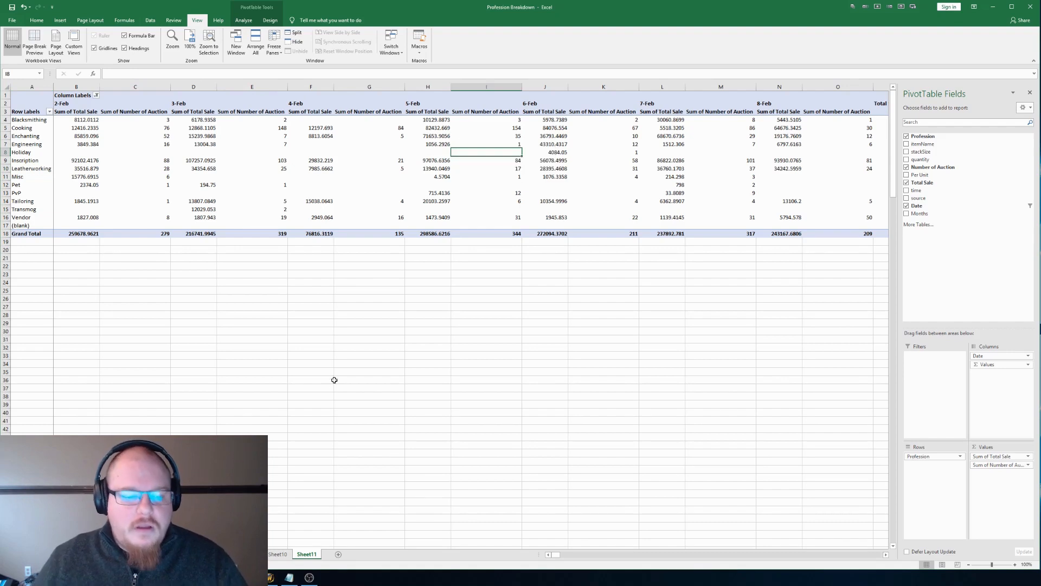